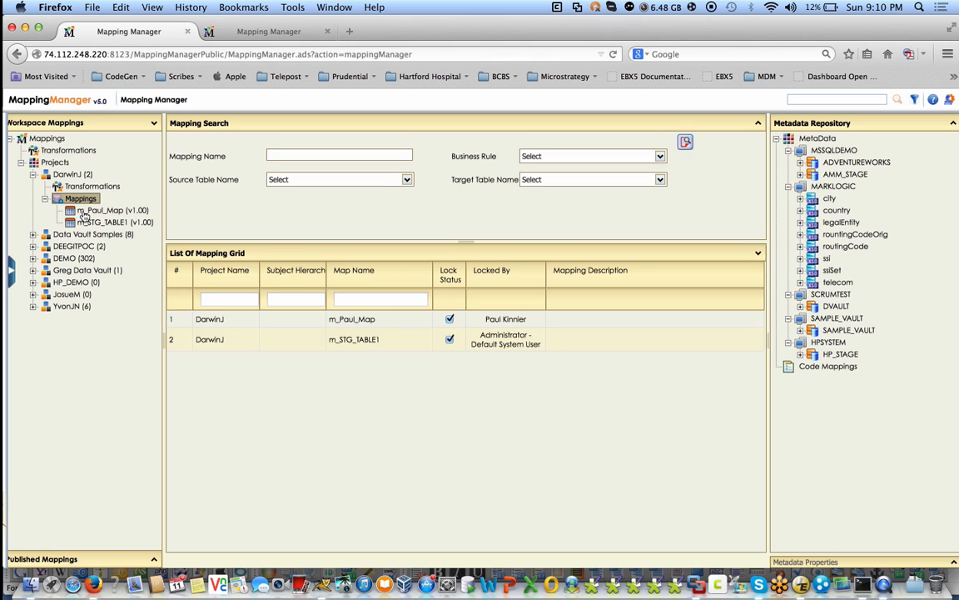
# - Open the specification of the first mapping under the expanded project's Mappings node
pyautogui.doubleClick(81, 211)
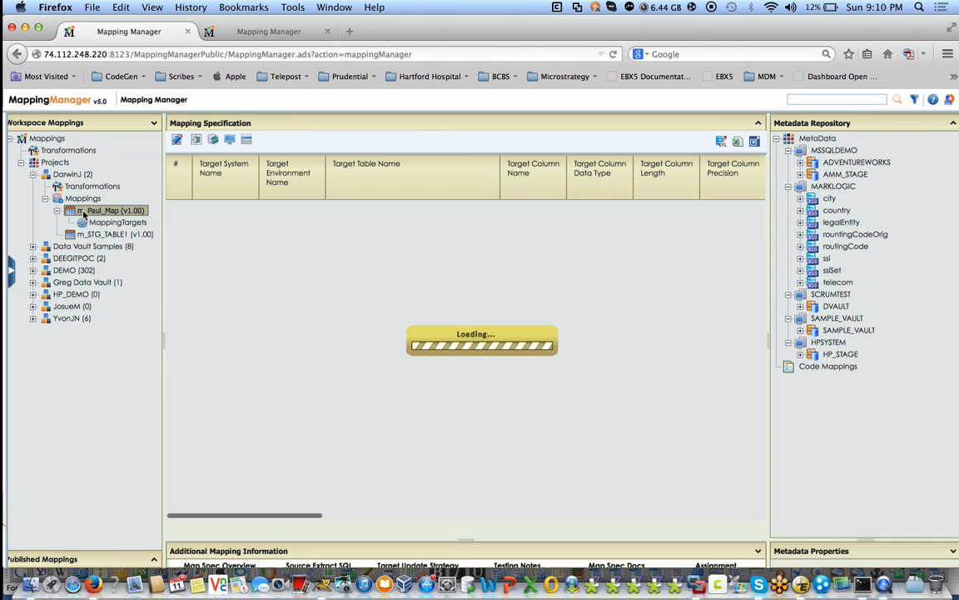
pyautogui.rightClick(84, 214)
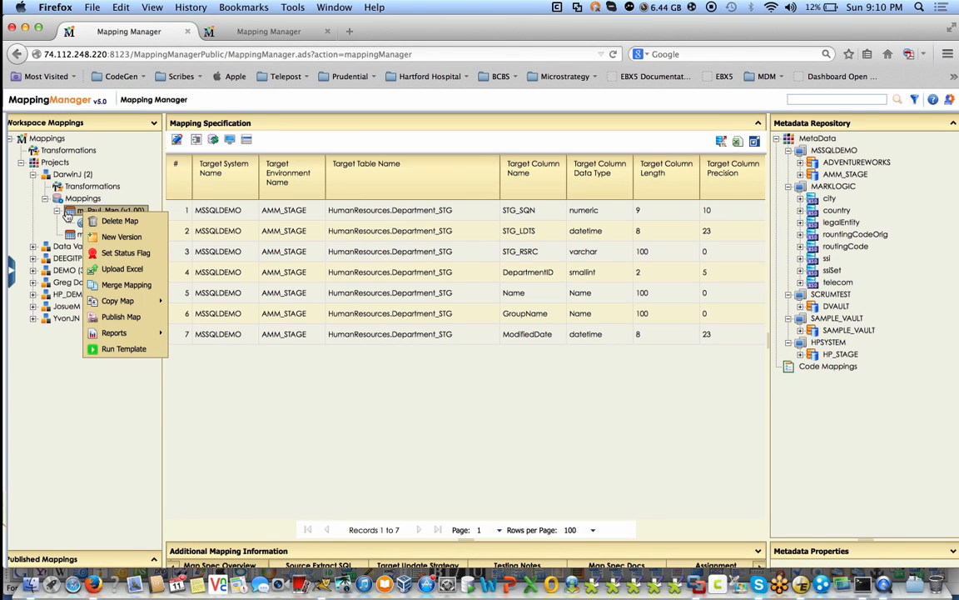
pyautogui.click(70, 214)
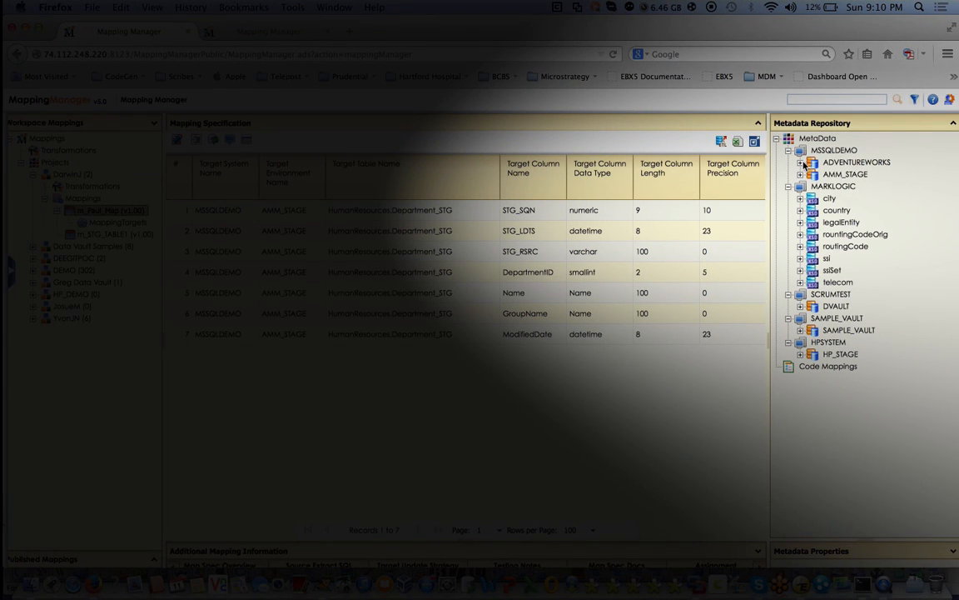
# - Expand the ADVENTUREWORKS environment under MSSQLDEMO and look through its list of tables
pyautogui.click(802, 162)
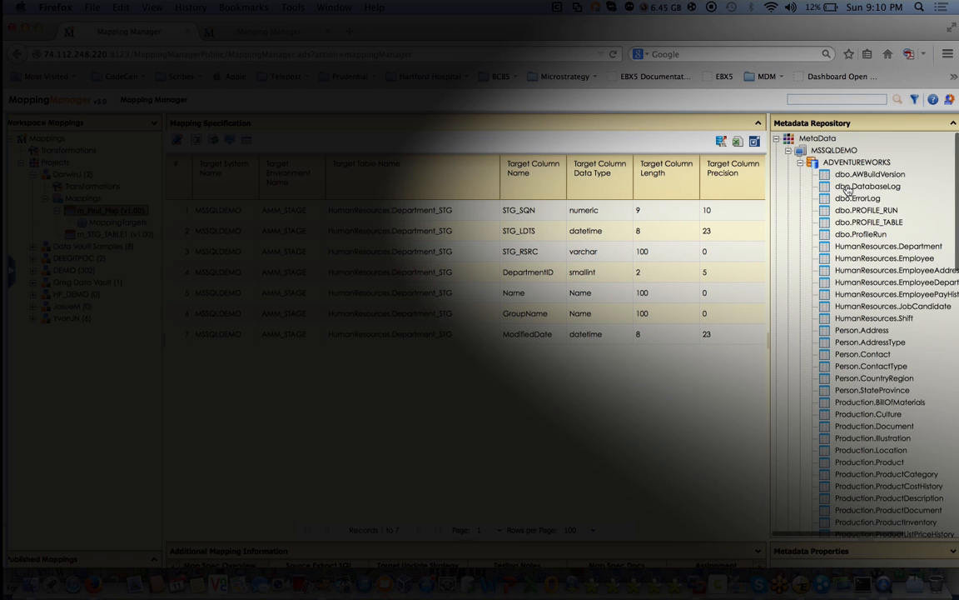
pyautogui.scroll(-6, 847, 189)
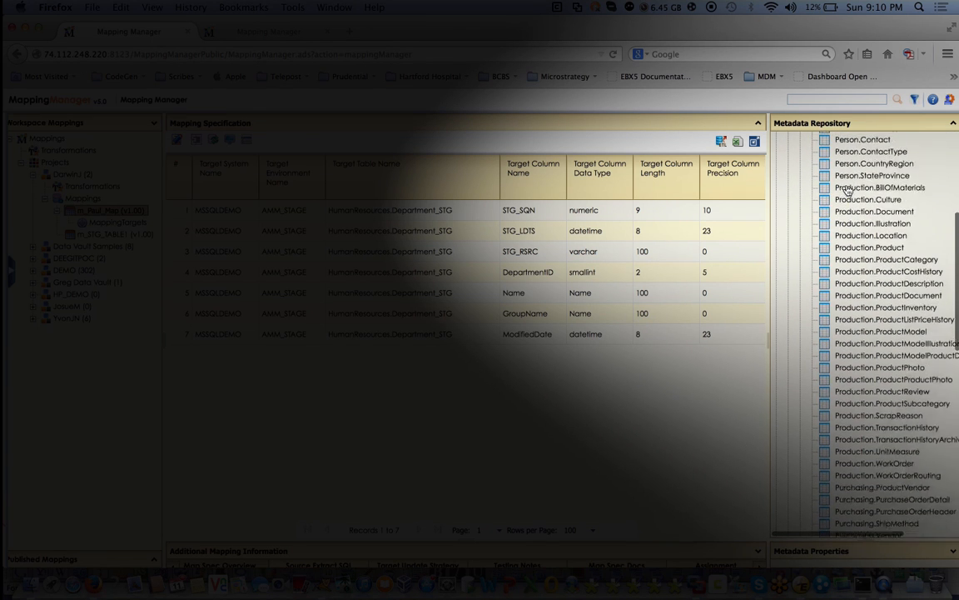
pyautogui.scroll(-7, 846, 189)
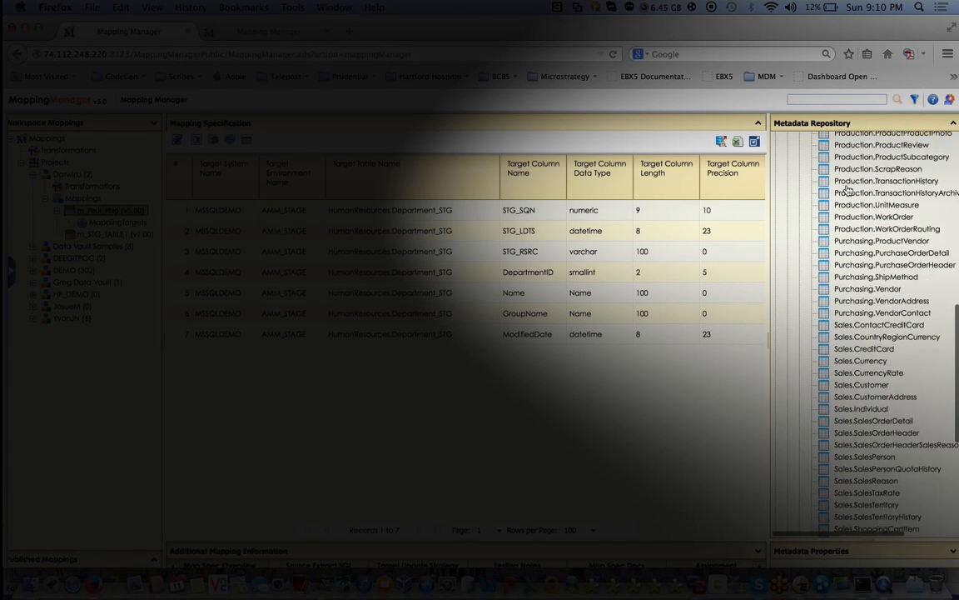
pyautogui.scroll(-7, 847, 189)
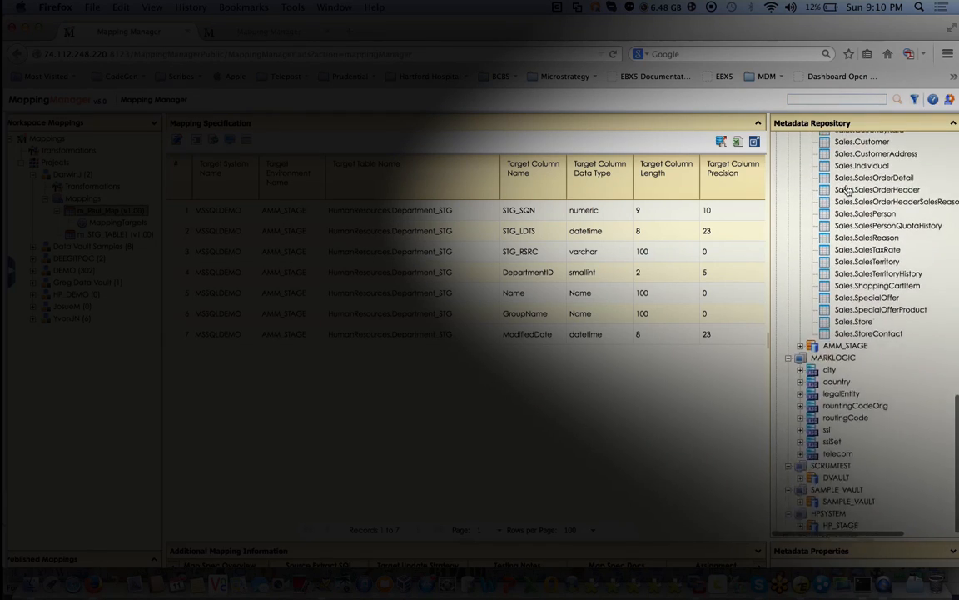
pyautogui.scroll(10, 847, 189)
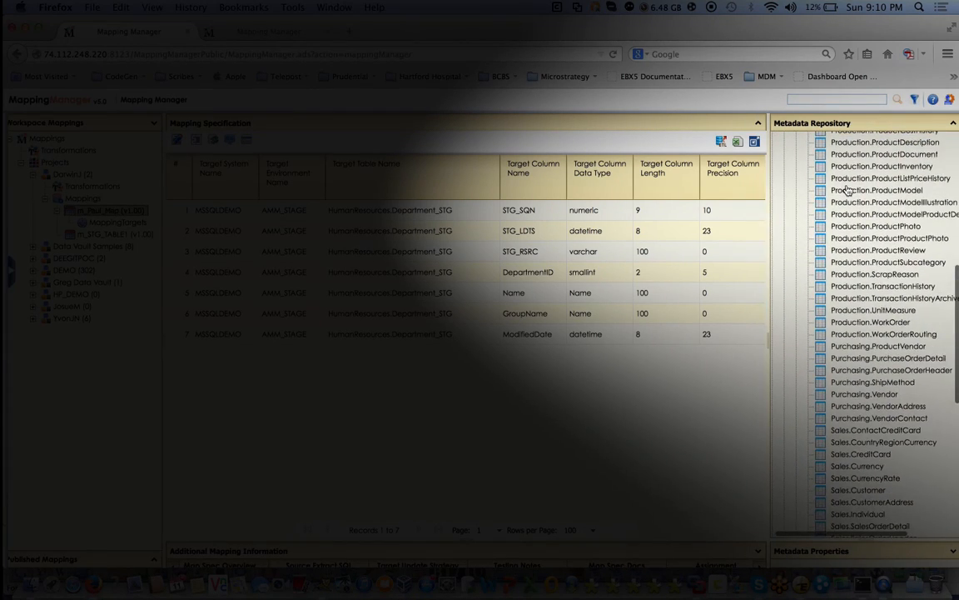
pyautogui.scroll(7, 847, 189)
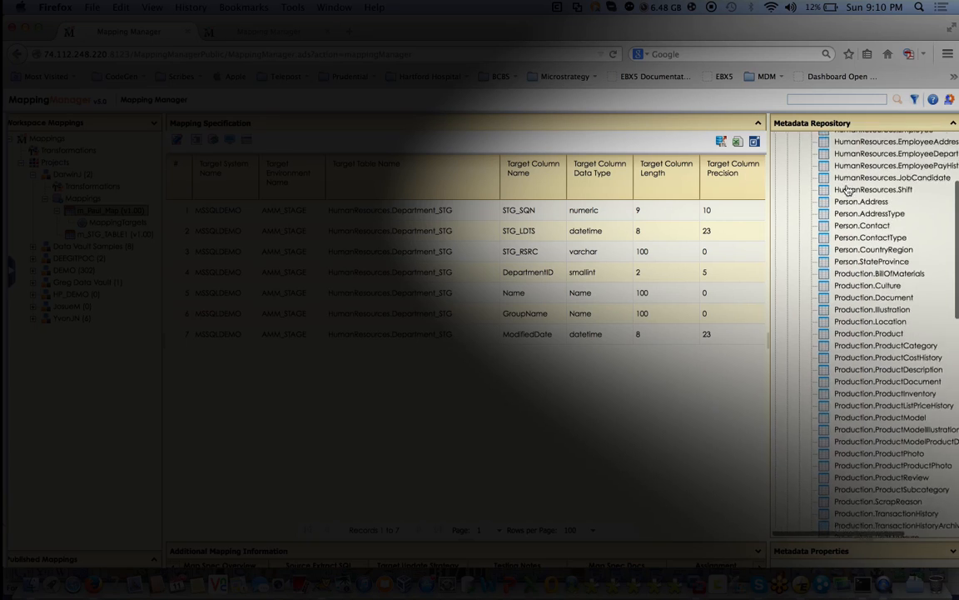
pyautogui.scroll(3, 847, 189)
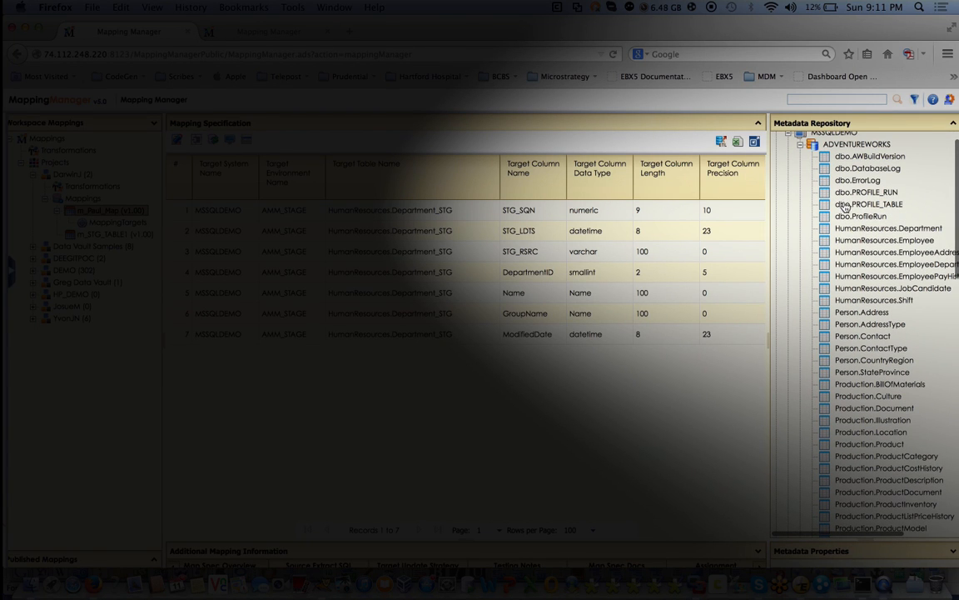
# - Expand the HumanResources.Department and HumanResources.Employee tables to show their columns
pyautogui.click(852, 234)
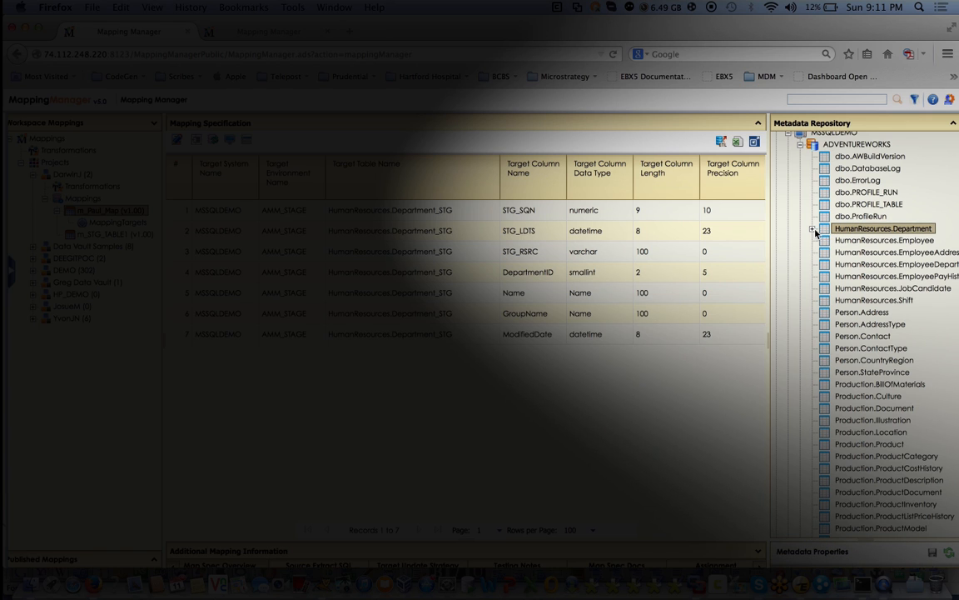
pyautogui.click(812, 230)
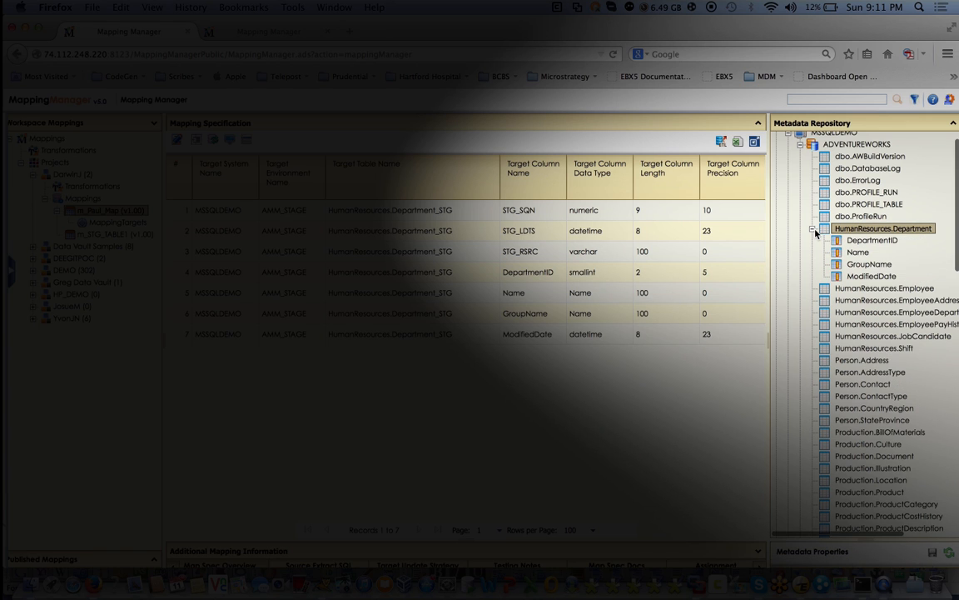
pyautogui.click(841, 290)
pyautogui.click(811, 289)
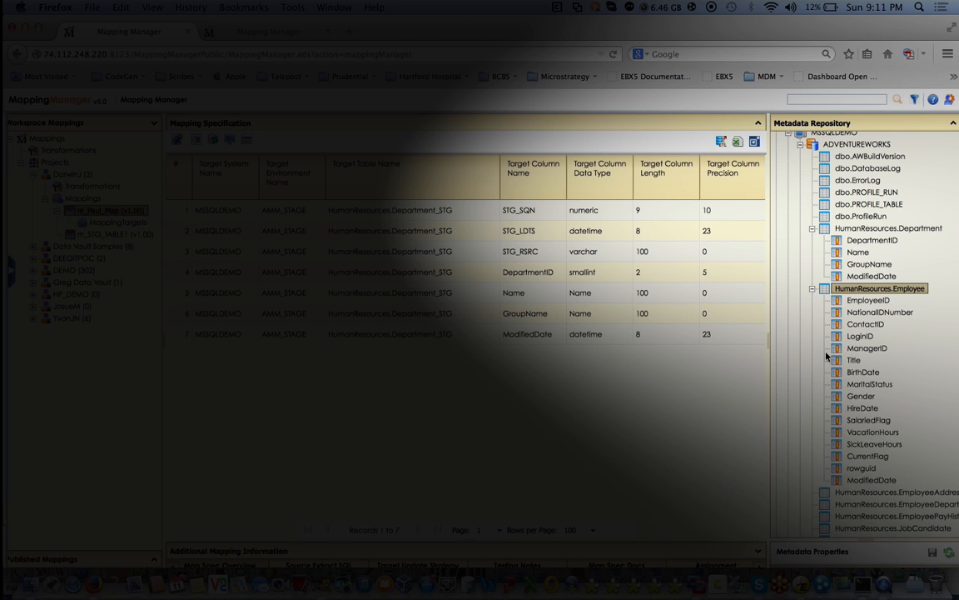
# - Widen the Metadata Repository pane slightly and show the columns of the HumanResources employee address and employee department history tables
pyautogui.scroll(-4, 827, 353)
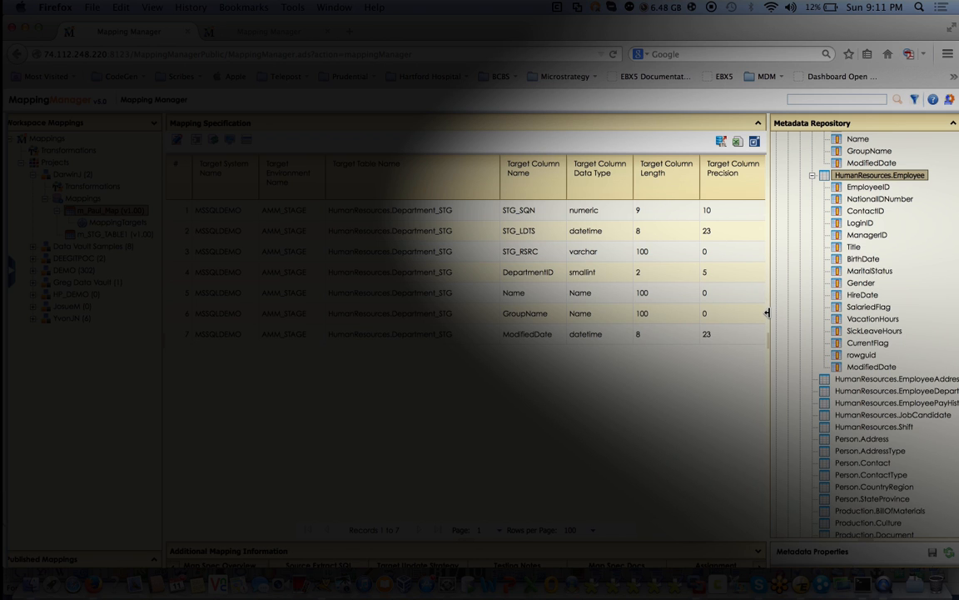
pyautogui.moveTo(767, 312); pyautogui.dragTo(754, 312)
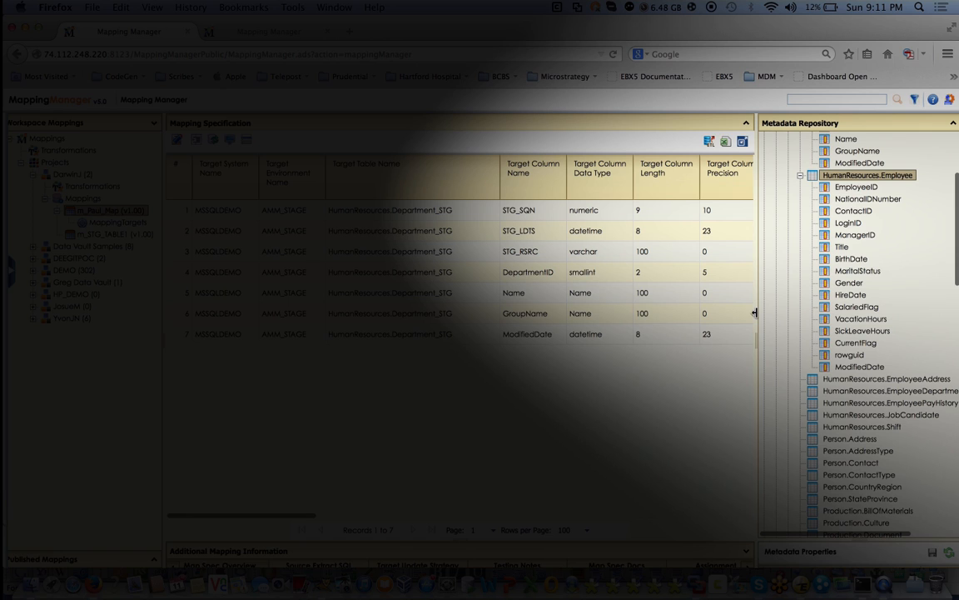
pyautogui.click(811, 380)
pyautogui.click(800, 380)
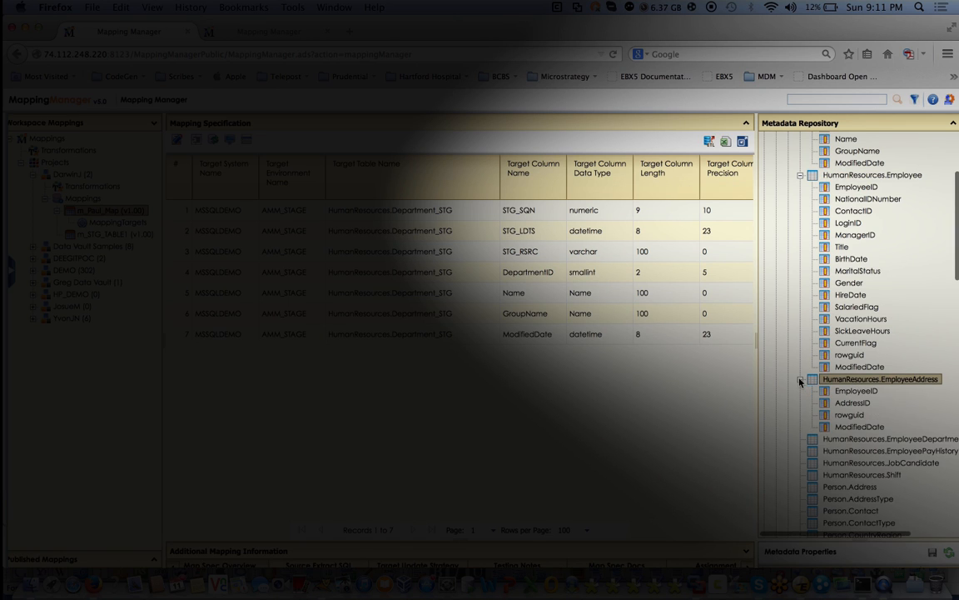
pyautogui.click(854, 442)
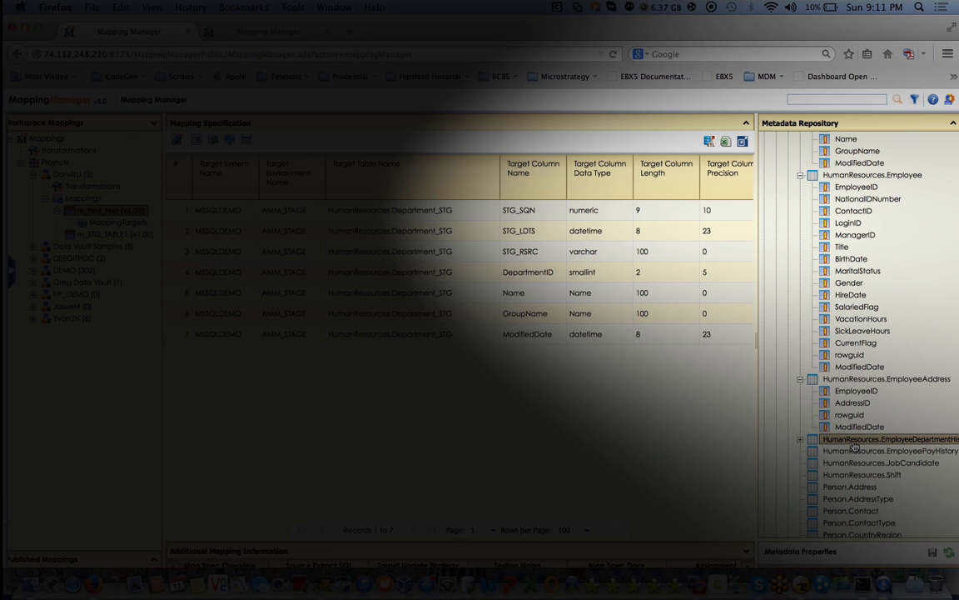
pyautogui.click(800, 439)
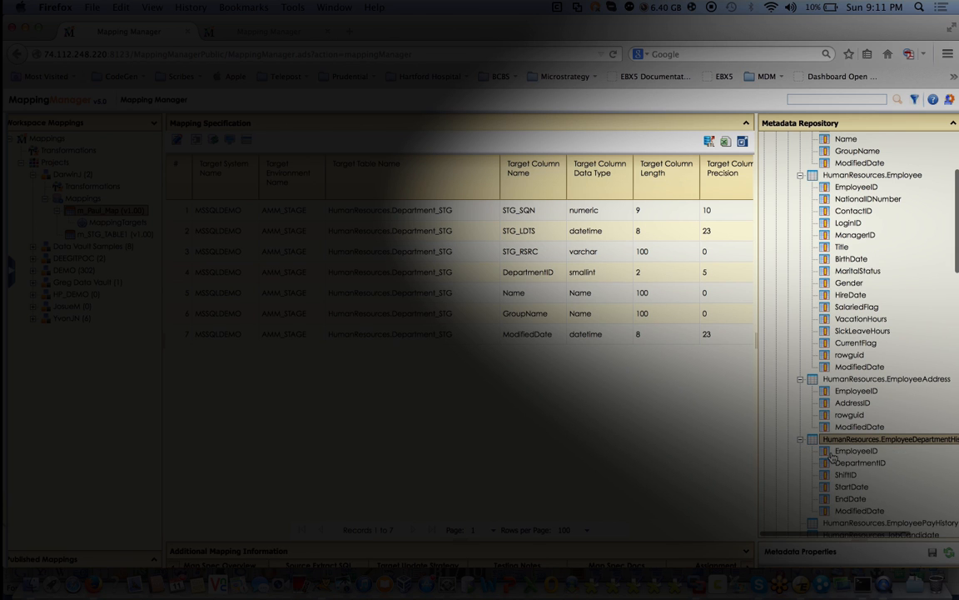
# - Expand the Person.Address and Person.Contact tables and review their columns
pyautogui.scroll(-5, 831, 456)
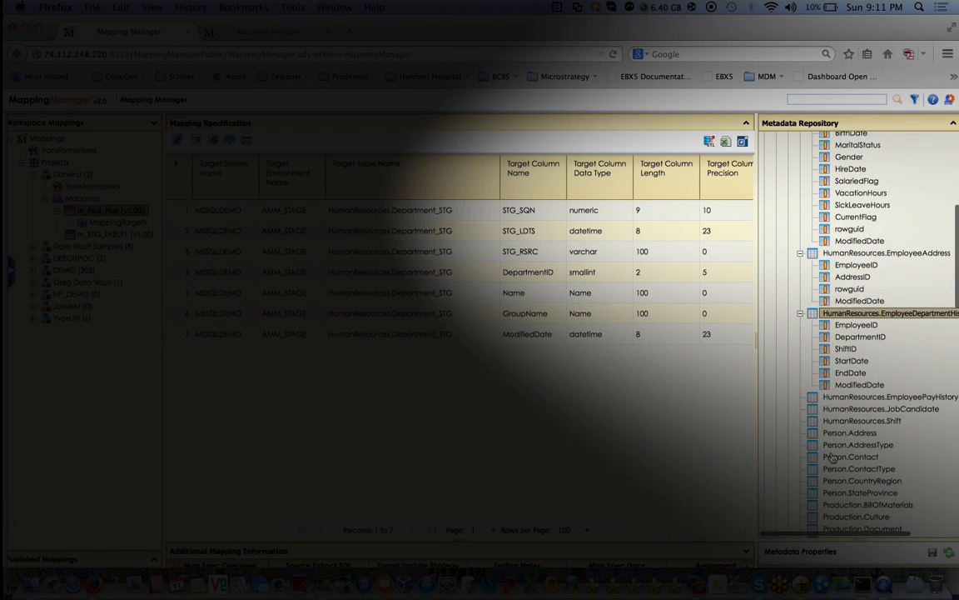
pyautogui.click(823, 434)
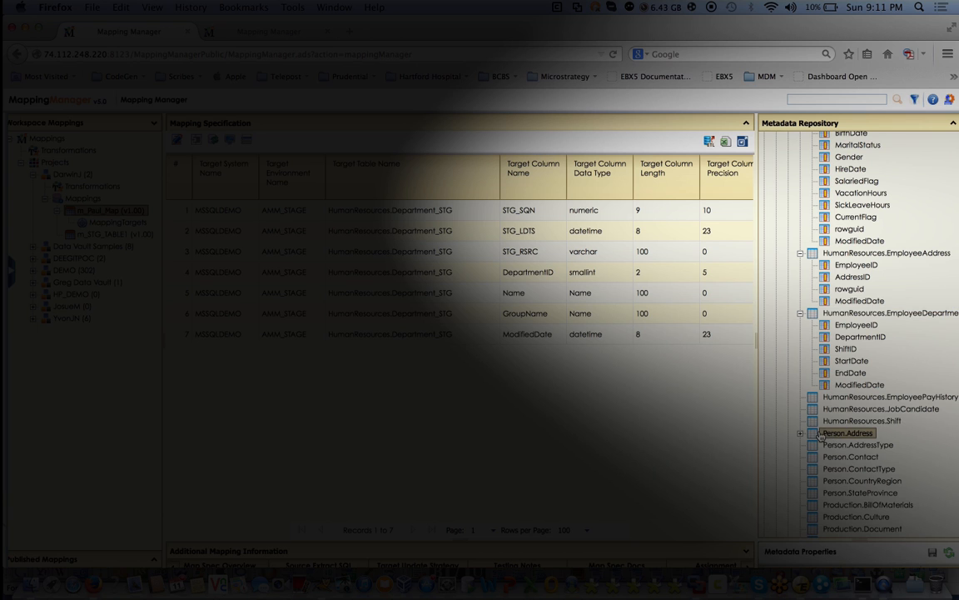
pyautogui.click(801, 434)
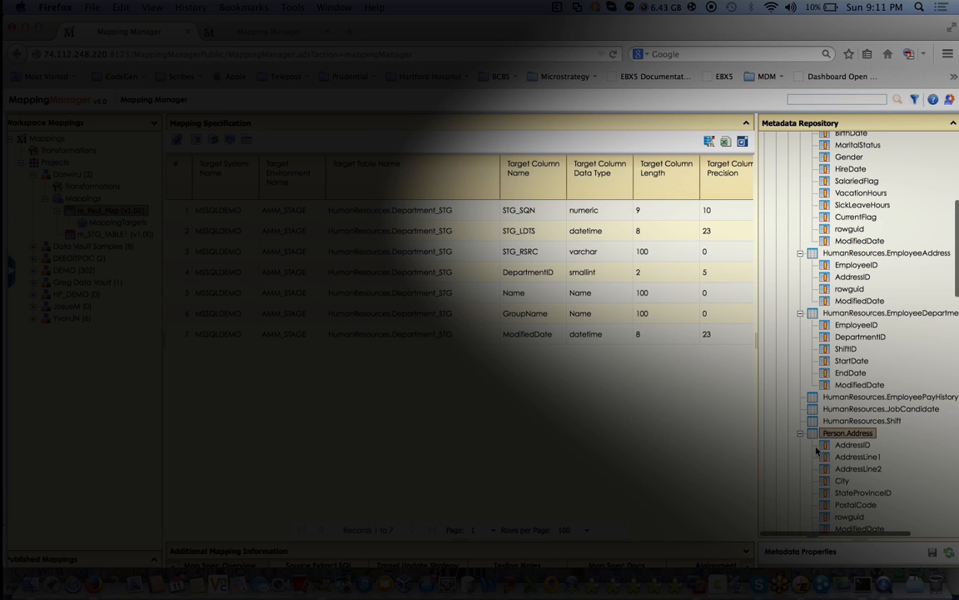
pyautogui.scroll(-7, 816, 452)
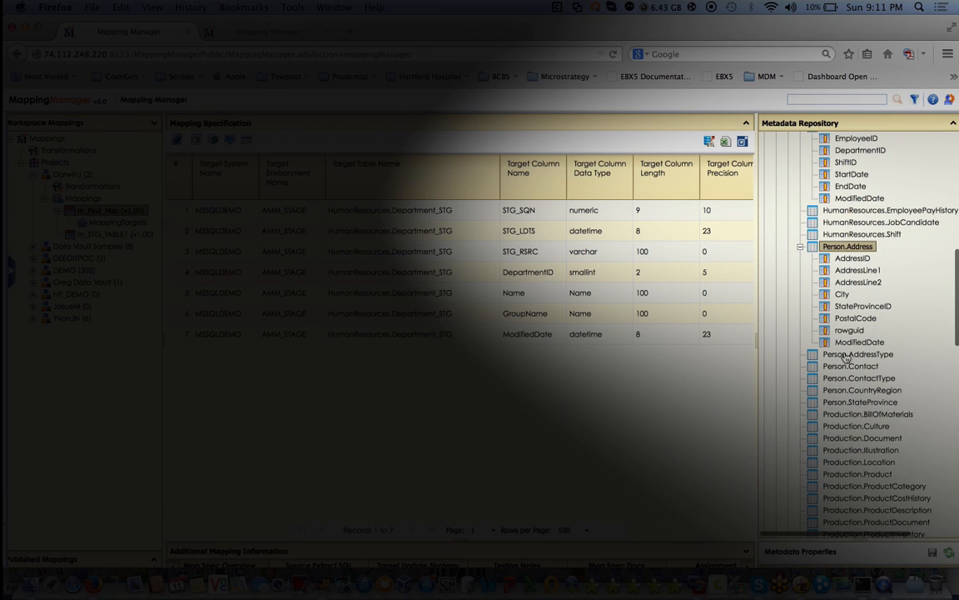
pyautogui.click(845, 366)
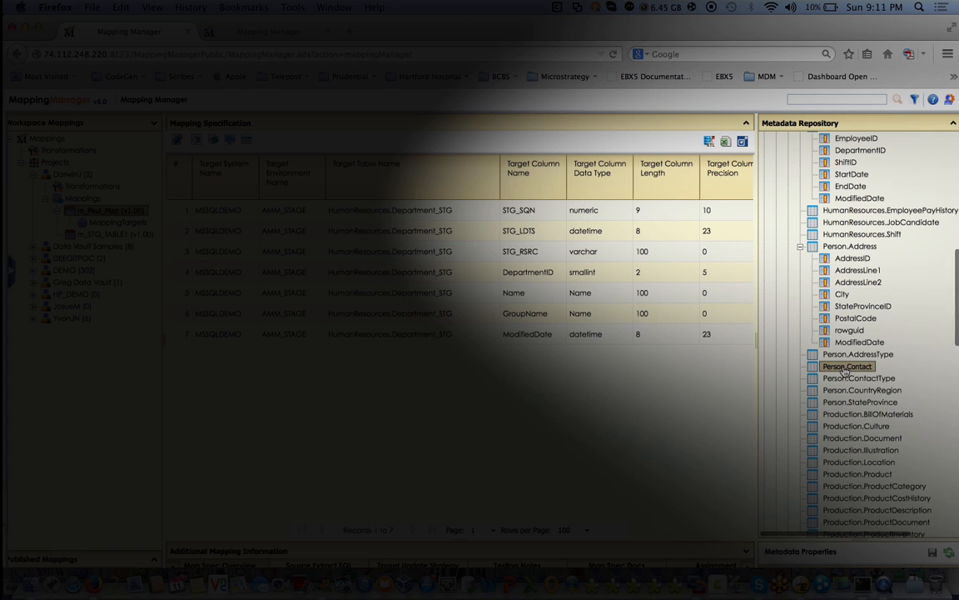
pyautogui.click(801, 367)
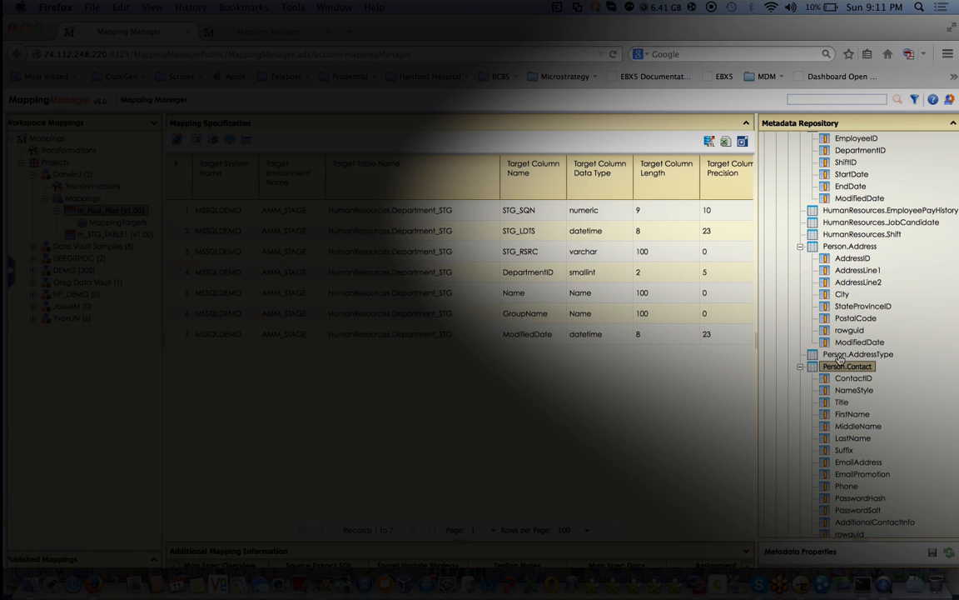
pyautogui.scroll(-3, 839, 358)
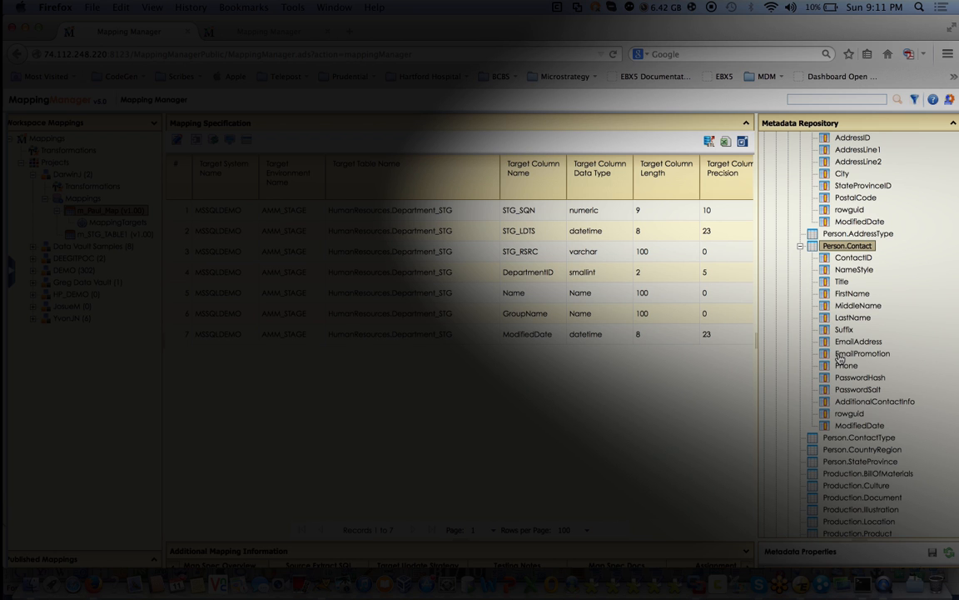
# - Start Run Template for the HumanResources.Department table and maximize the Export Window
pyautogui.scroll(10, 839, 358)
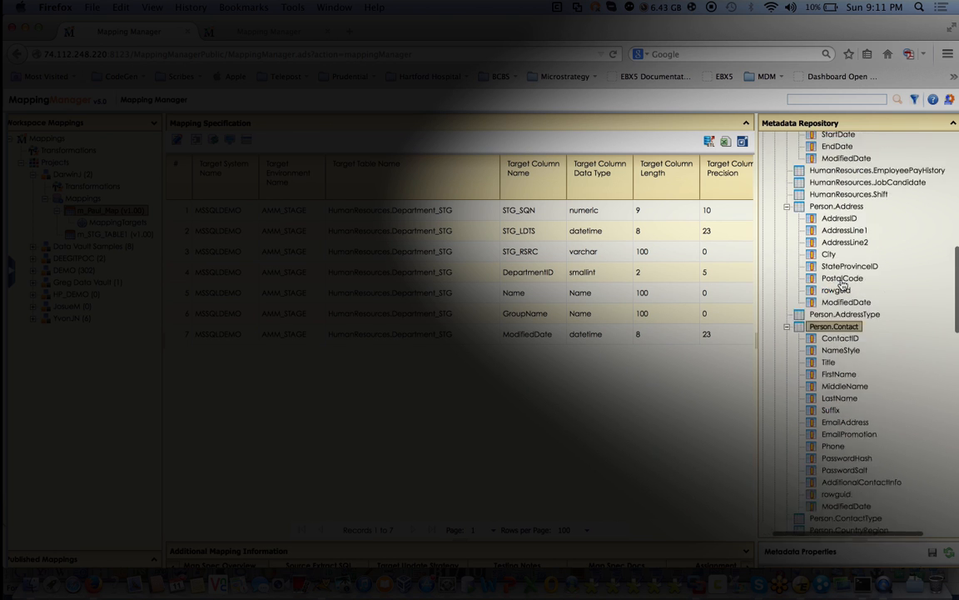
pyautogui.scroll(10, 843, 284)
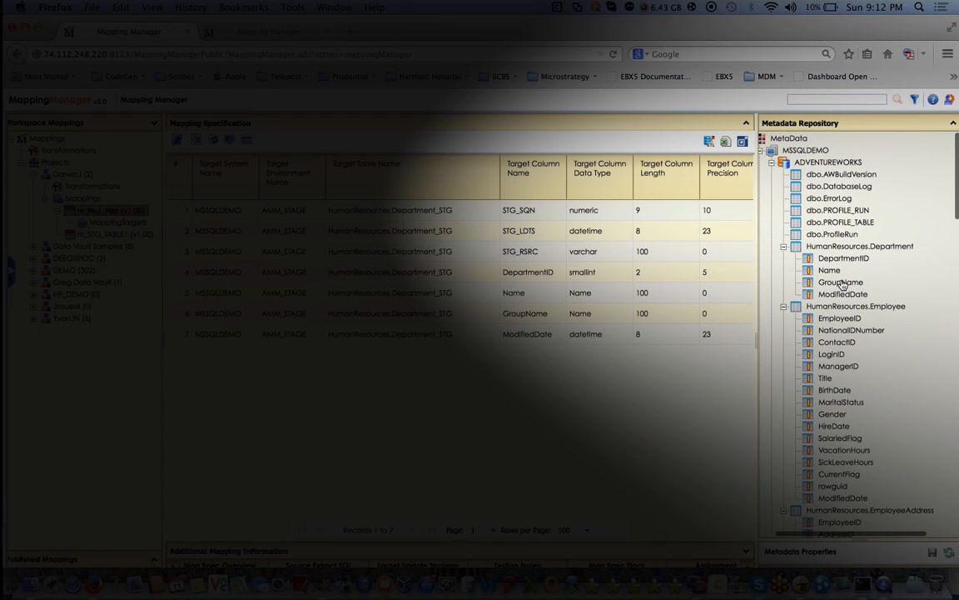
pyautogui.hscroll(-2, 842, 283)
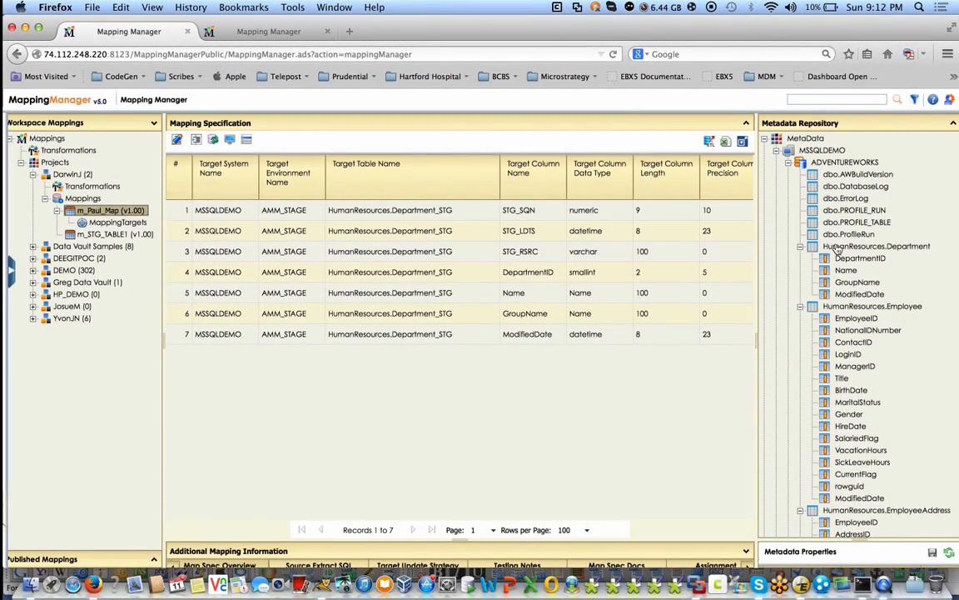
pyautogui.rightClick(836, 247)
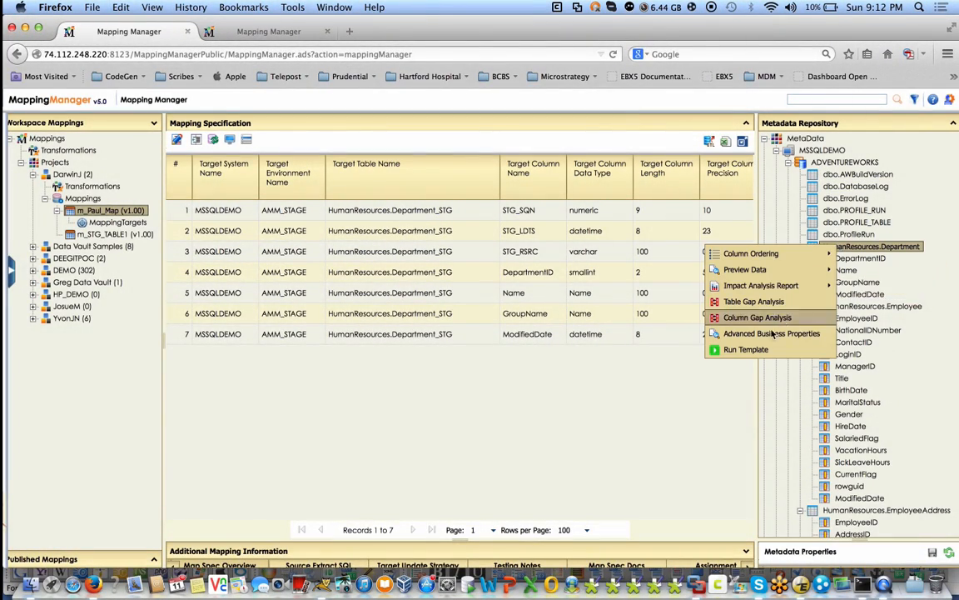
pyautogui.click(753, 349)
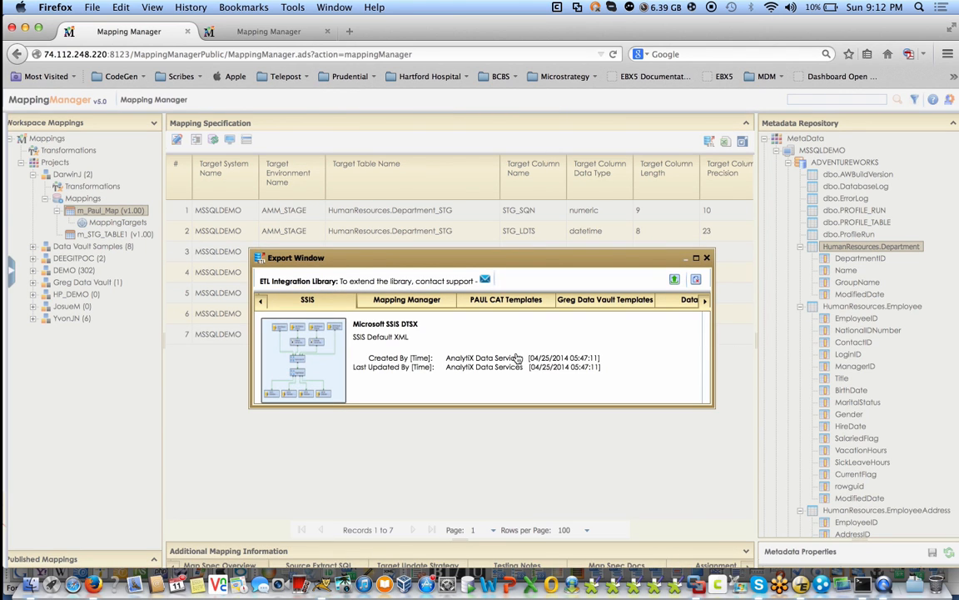
pyautogui.click(697, 259)
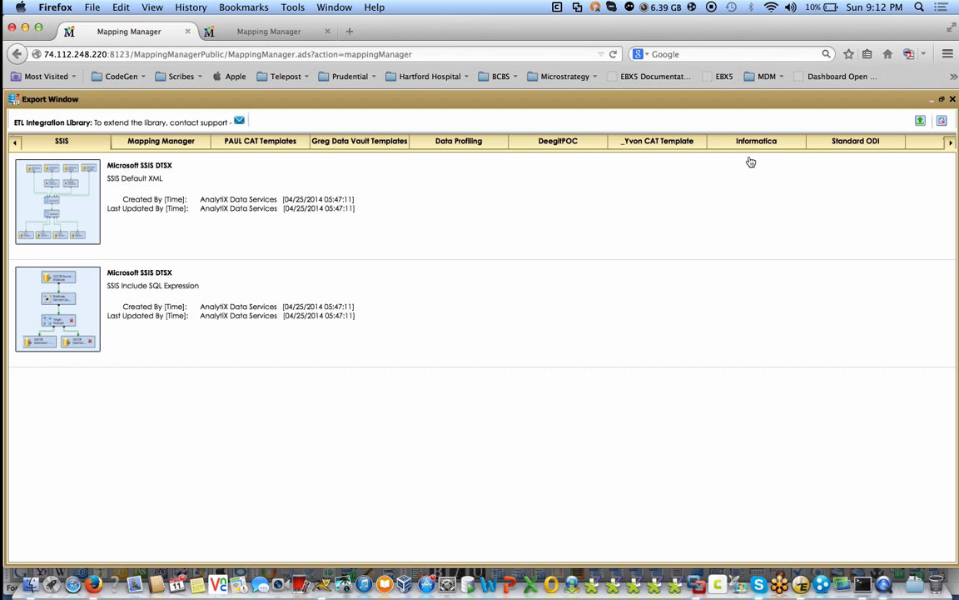
# - Choose the FullStageCreate template from the CAT Samples library and start its export
pyautogui.click(952, 143)
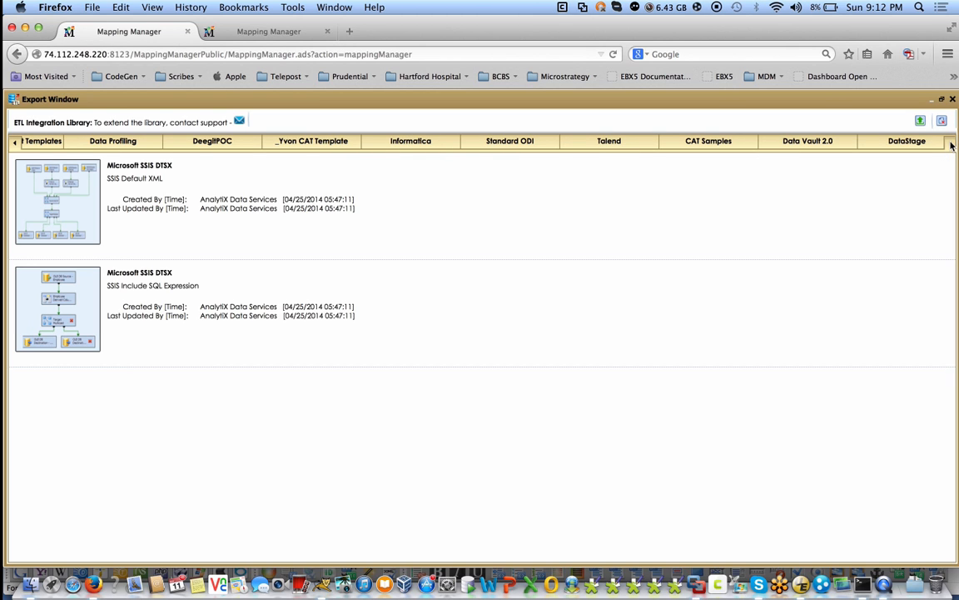
pyautogui.click(688, 143)
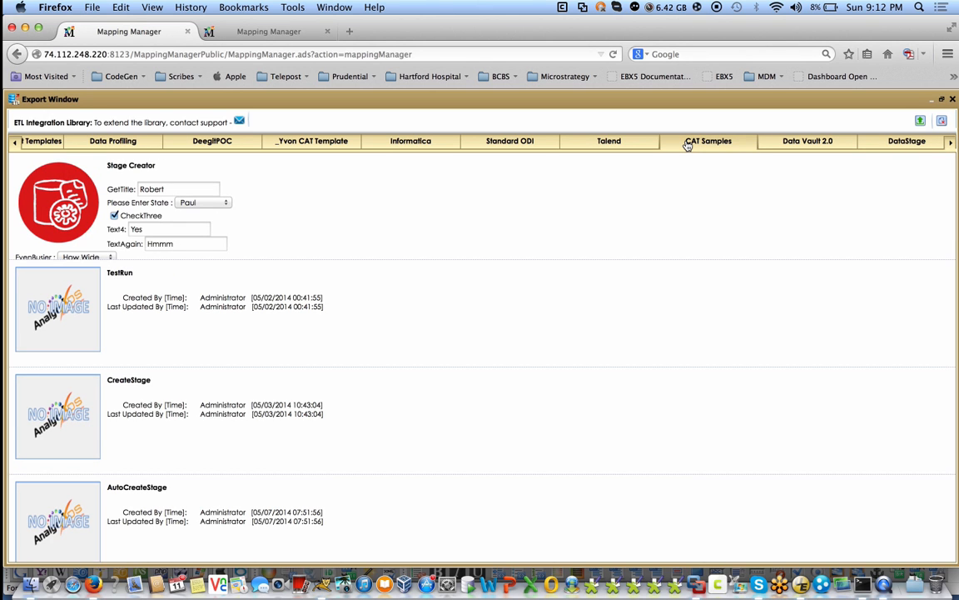
pyautogui.scroll(-5, 136, 291)
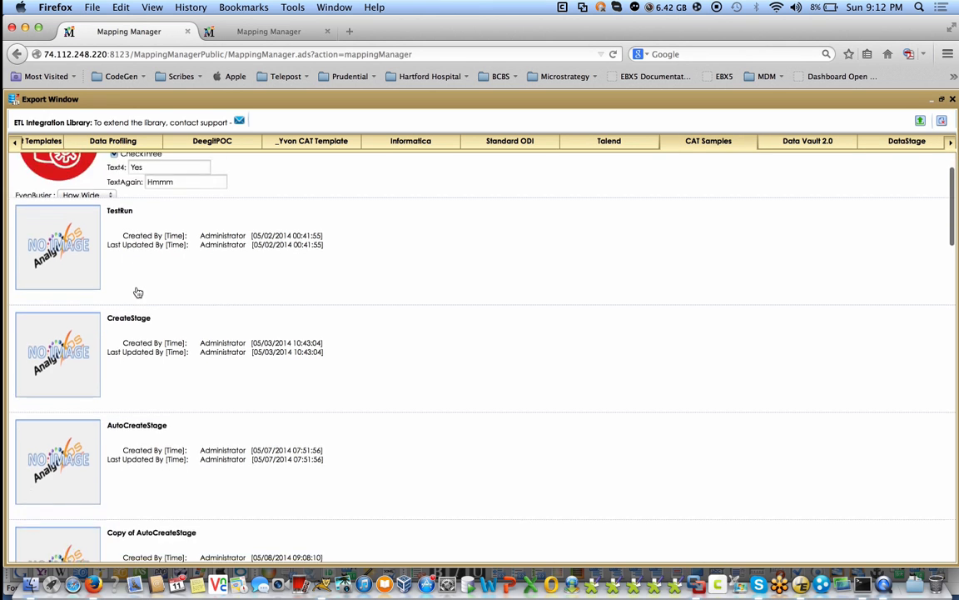
pyautogui.scroll(-6, 139, 292)
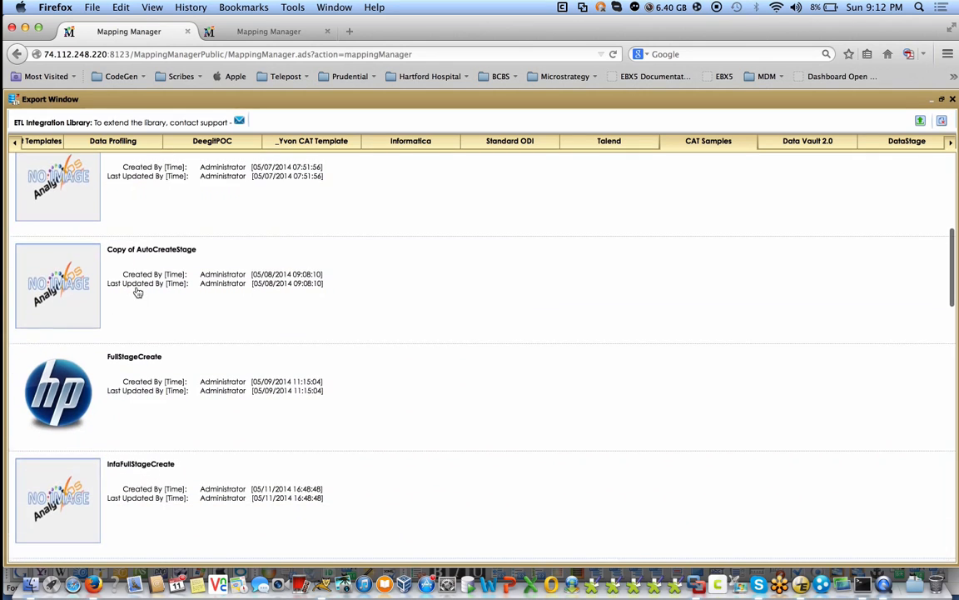
pyautogui.click(88, 343)
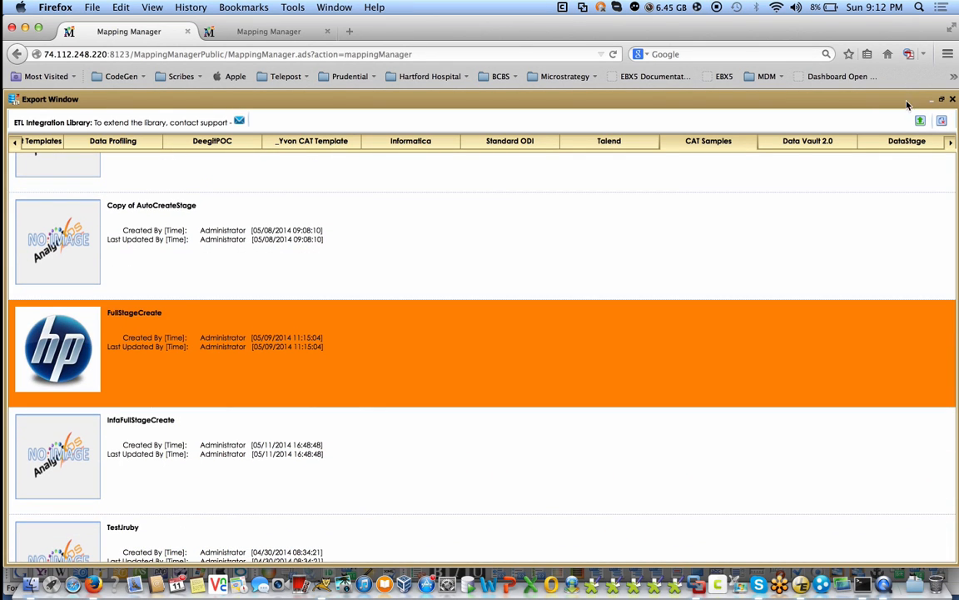
pyautogui.click(920, 122)
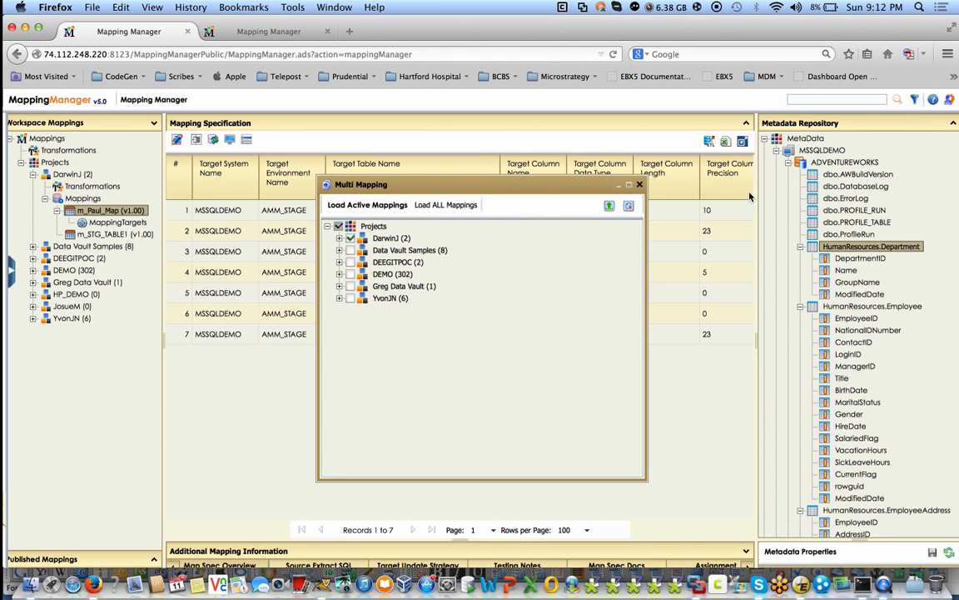
# - Limit the mapping selection to m_Paul_Map (v1.00) only and submit it for the template
pyautogui.click(339, 239)
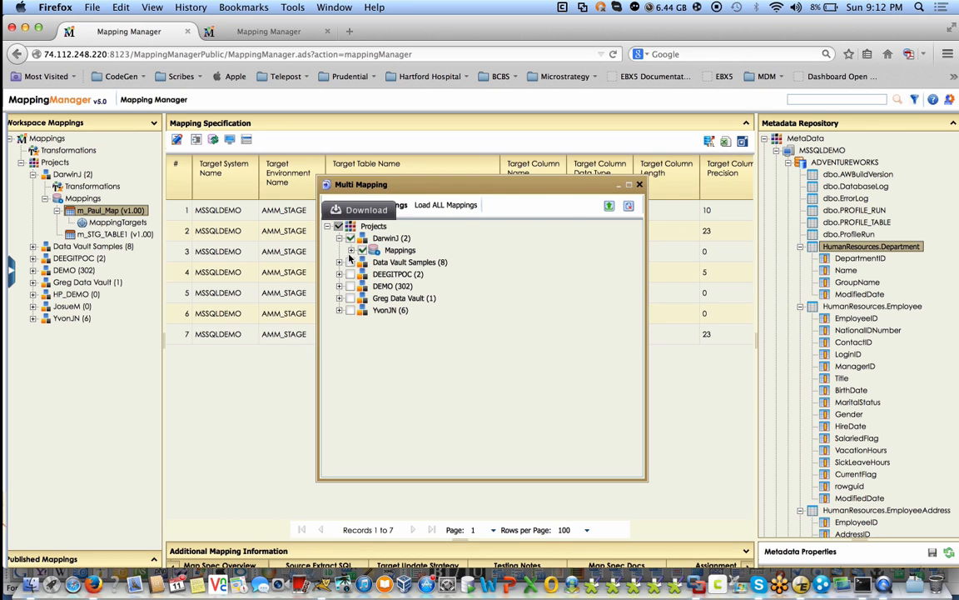
pyautogui.click(351, 251)
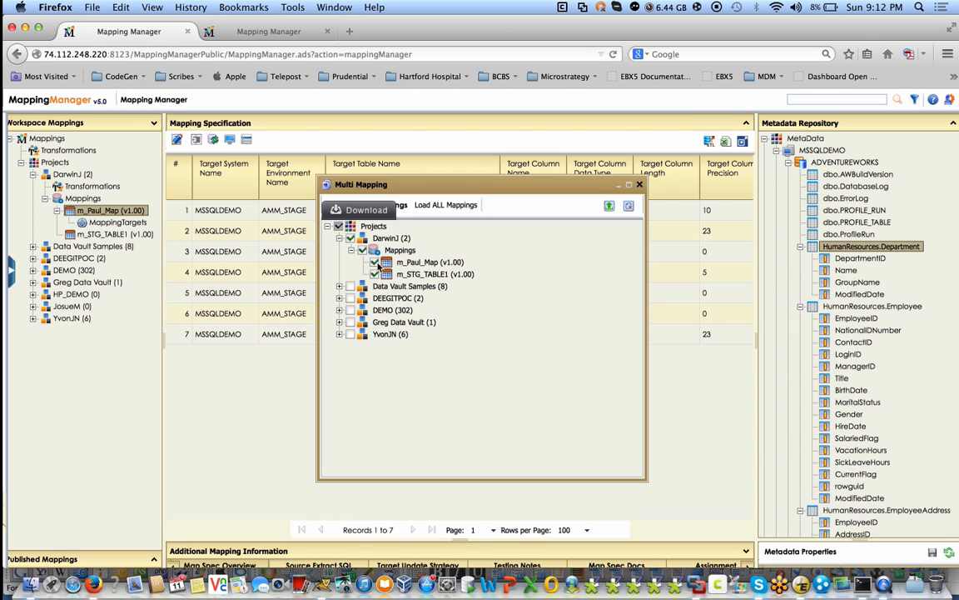
pyautogui.click(350, 240)
pyautogui.click(375, 263)
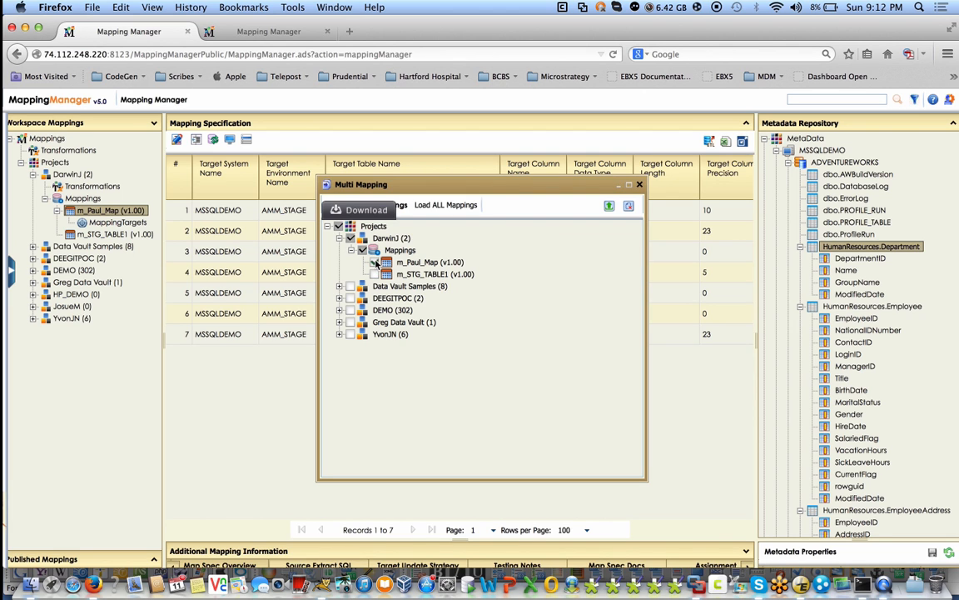
pyautogui.click(611, 207)
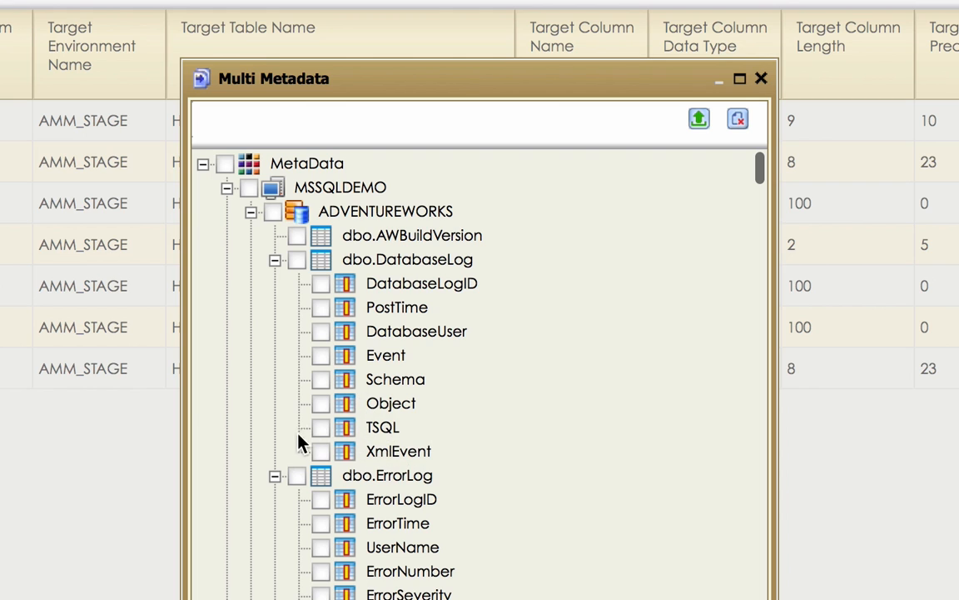
# - Select the entire ADVENTUREWORKS environment with all its tables as template metadata and run the template
pyautogui.click(270, 213)
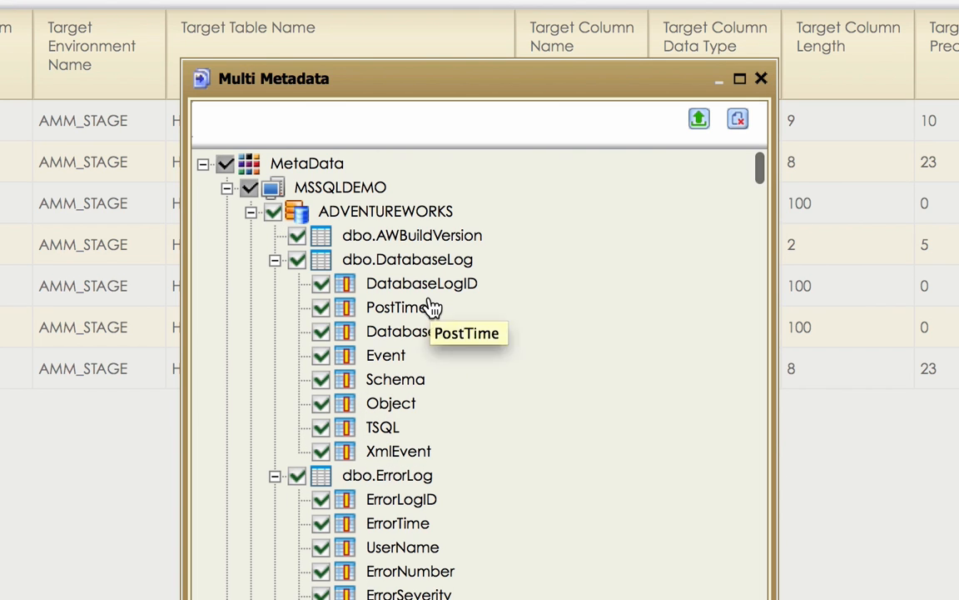
pyautogui.scroll(-4, 431, 306)
pyautogui.scroll(-20, 431, 306)
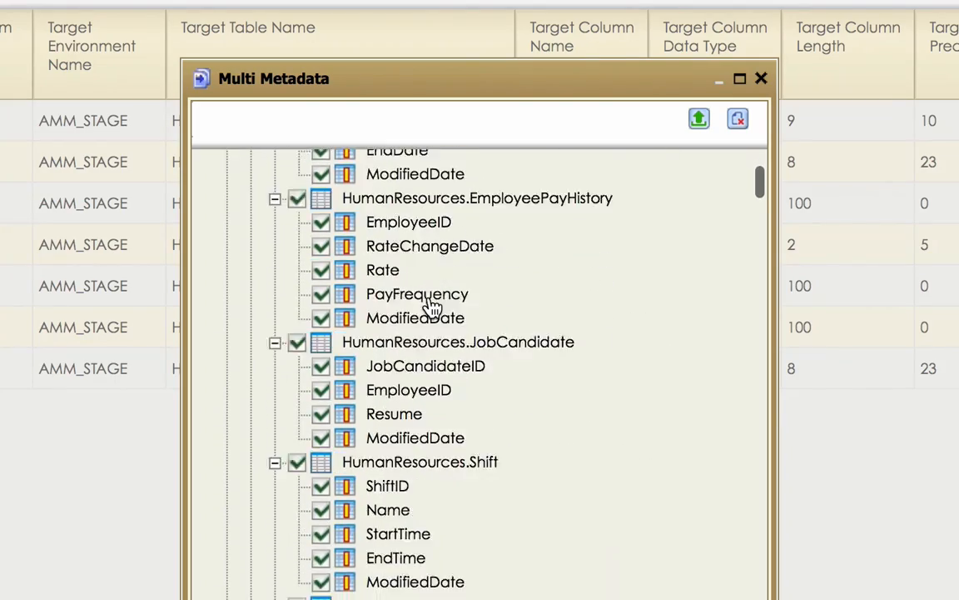
pyautogui.scroll(-20, 430, 306)
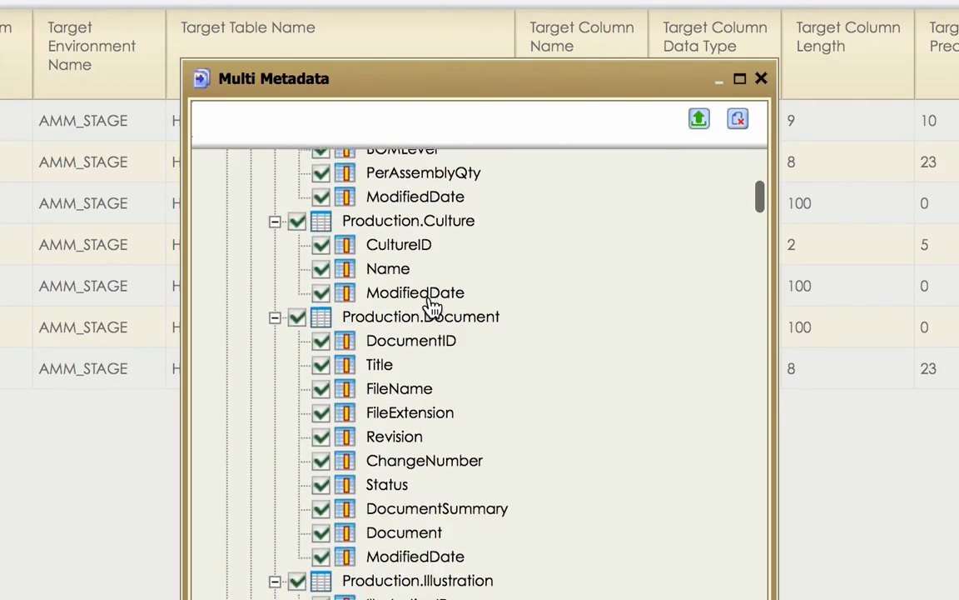
pyautogui.scroll(-20, 431, 307)
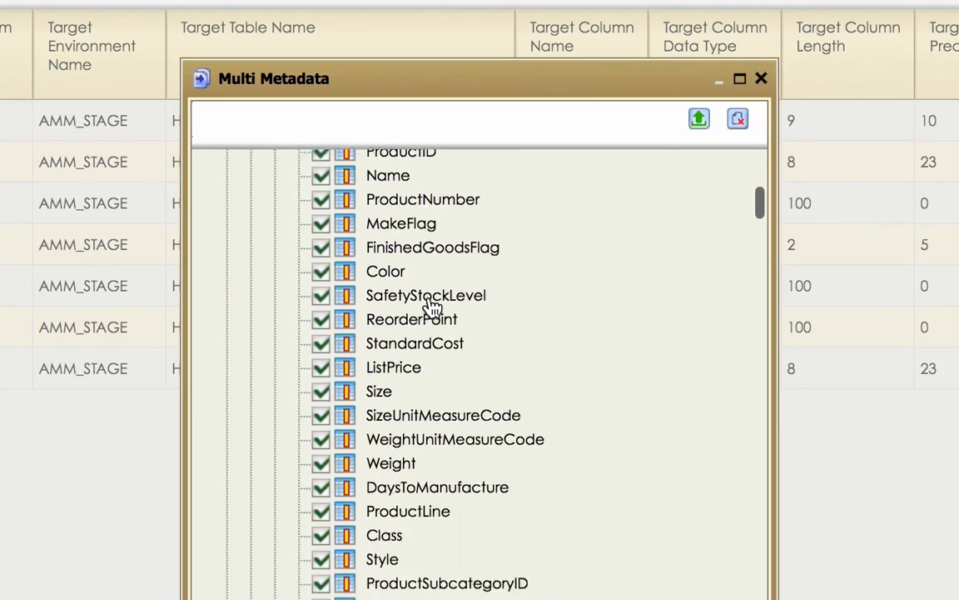
pyautogui.scroll(-20, 430, 306)
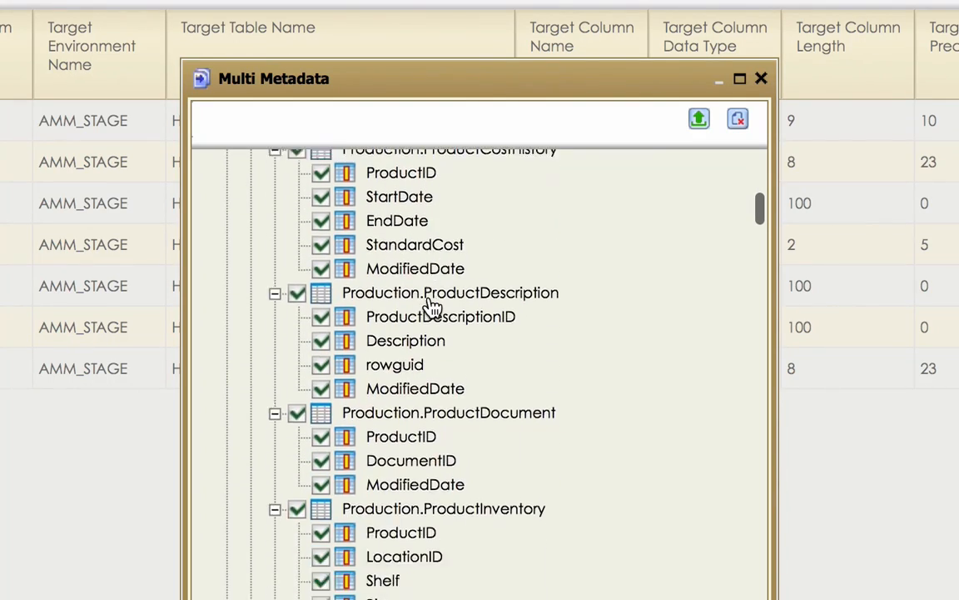
pyautogui.scroll(-20, 431, 307)
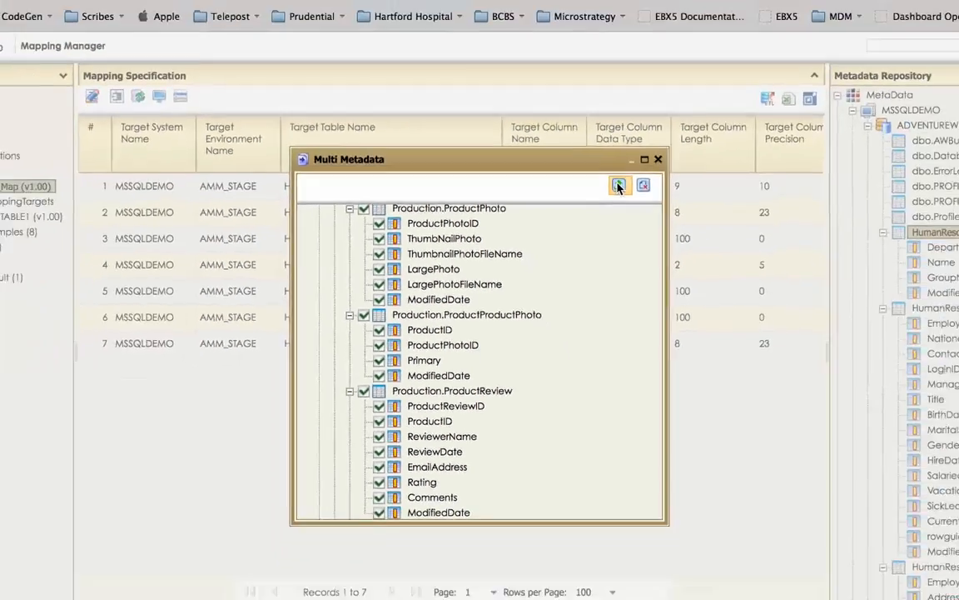
pyautogui.click(698, 121)
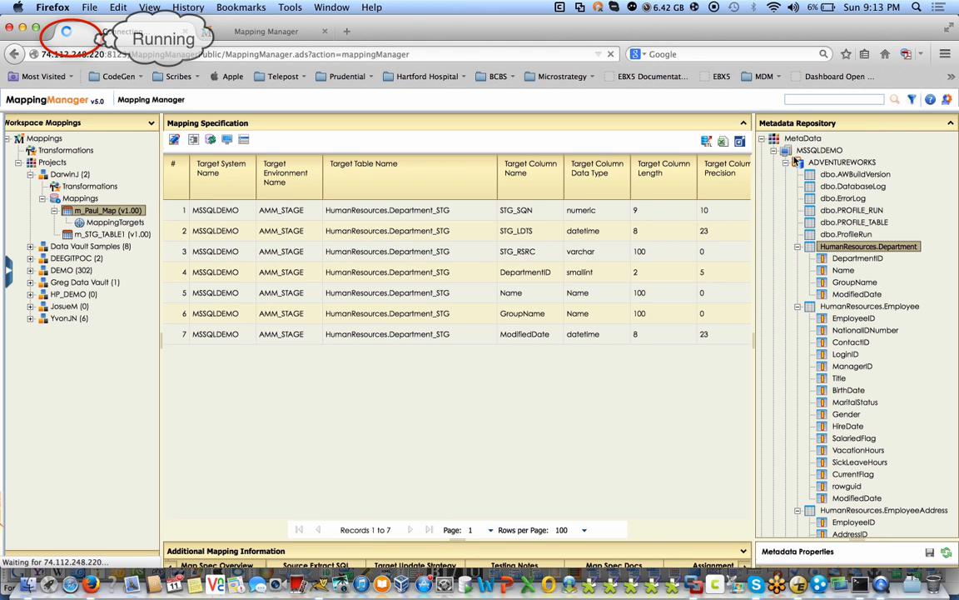
# - Collapse ADVENTUREWORKS, expand HP_STAGE in the metadata repository, and save the generated ExportETLLibrary.zip file
pyautogui.click(785, 163)
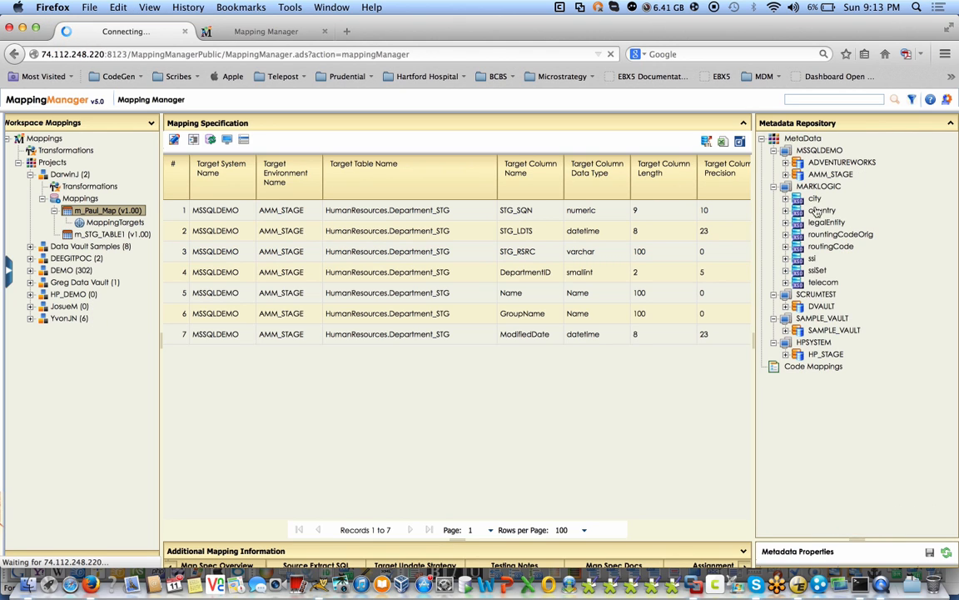
pyautogui.click(787, 355)
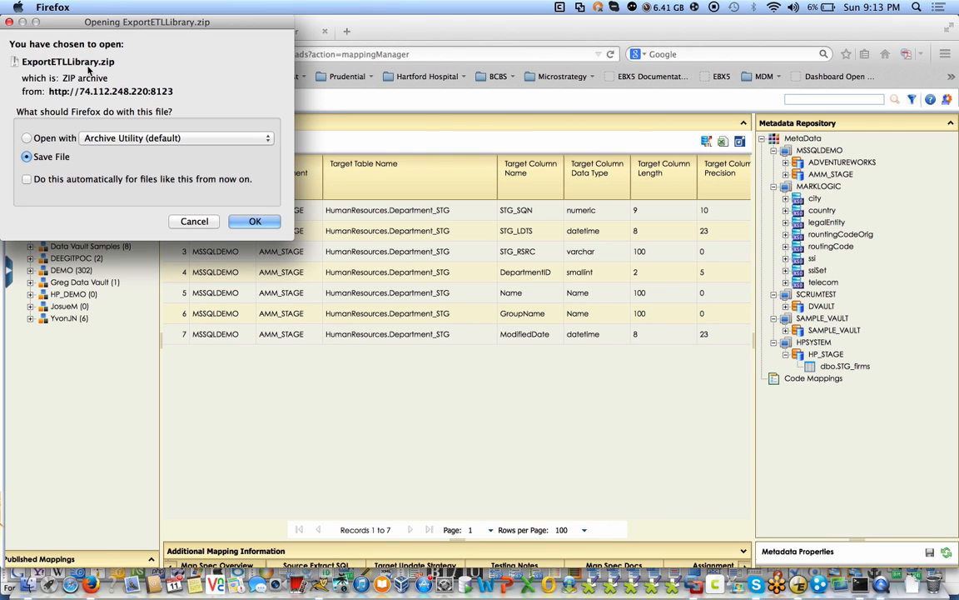
pyautogui.click(254, 220)
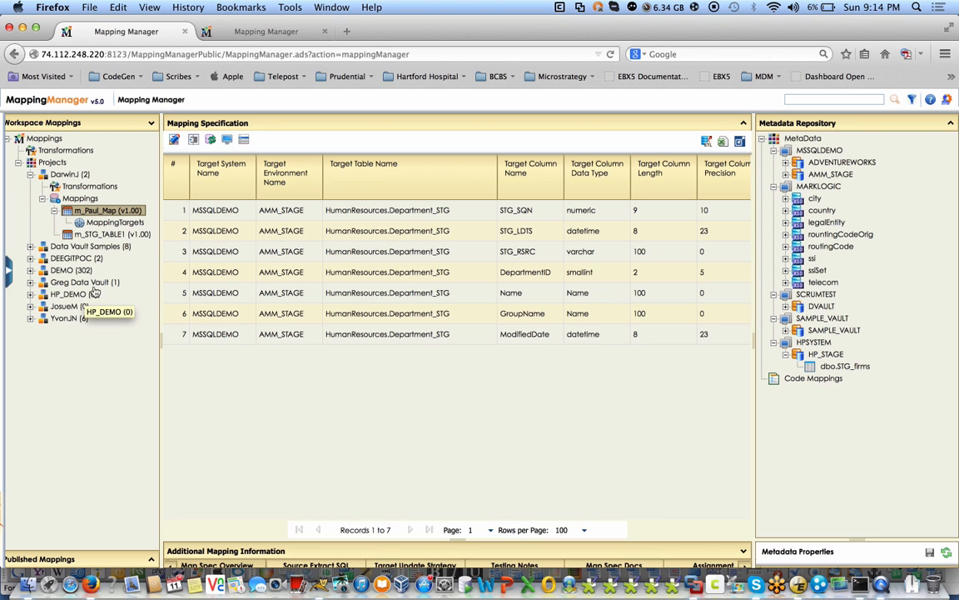
# - Reload the page, open the HP_DEMO project, and widen the Workspace Mappings pane to review its generated mappings
pyautogui.click(610, 55)
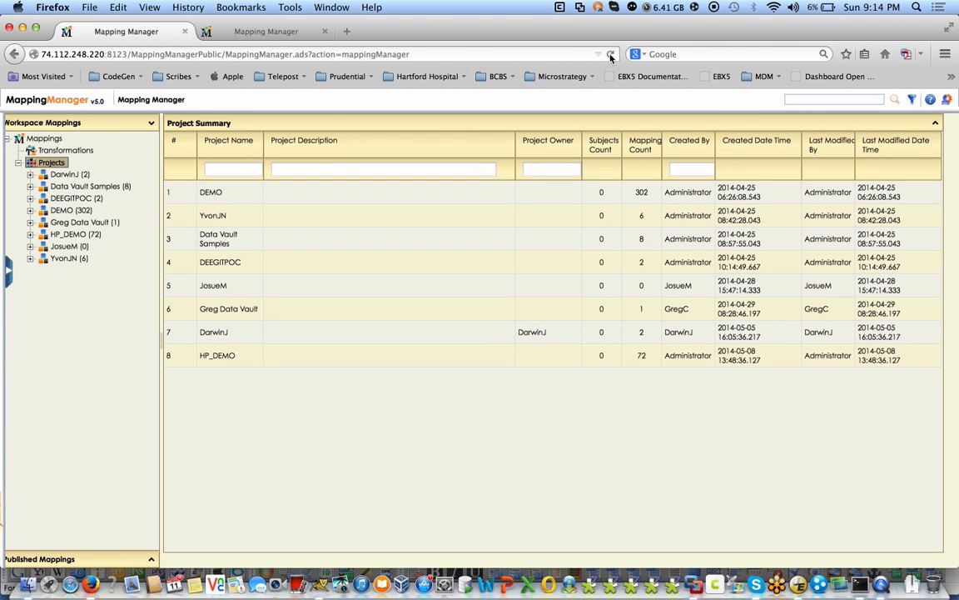
pyautogui.click(71, 234)
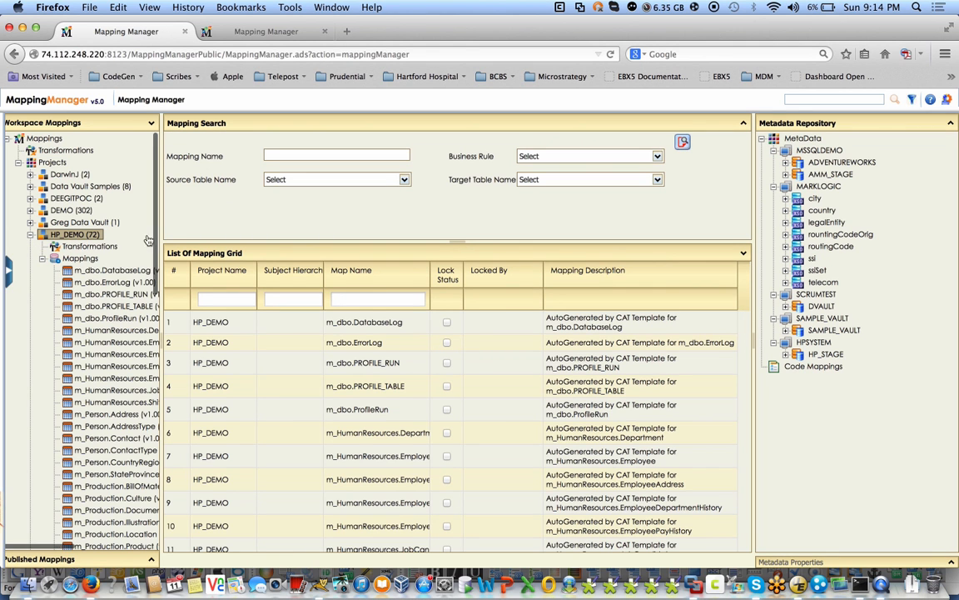
pyautogui.moveTo(158, 234); pyautogui.dragTo(266, 236)
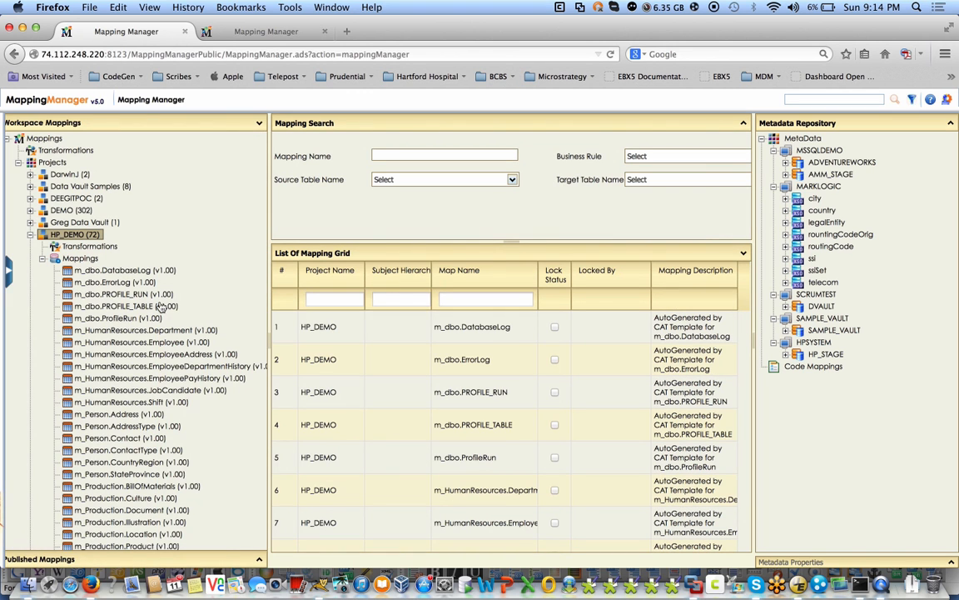
pyautogui.scroll(-6, 163, 306)
pyautogui.scroll(-10, 162, 306)
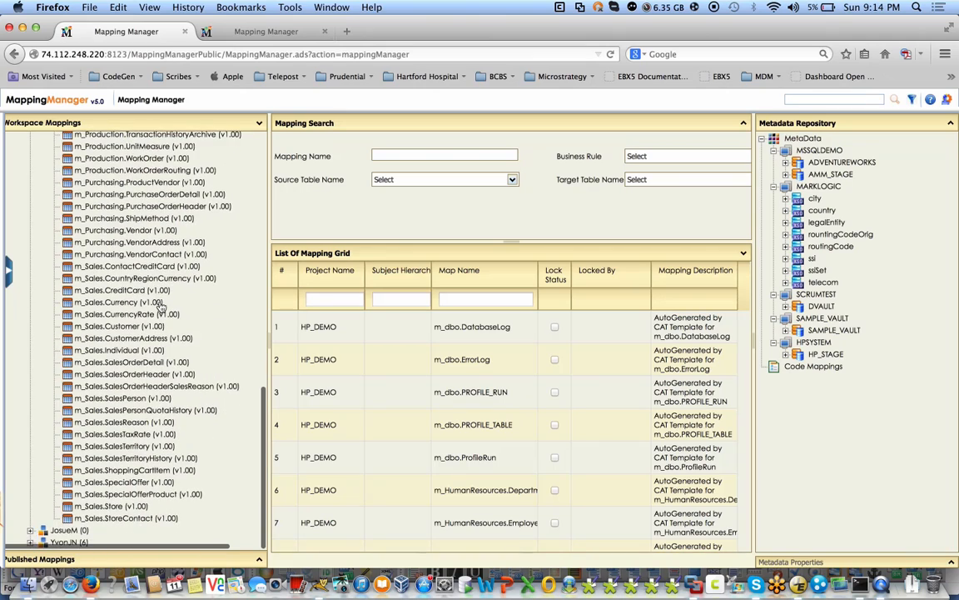
pyautogui.scroll(6, 162, 307)
pyautogui.scroll(8, 162, 306)
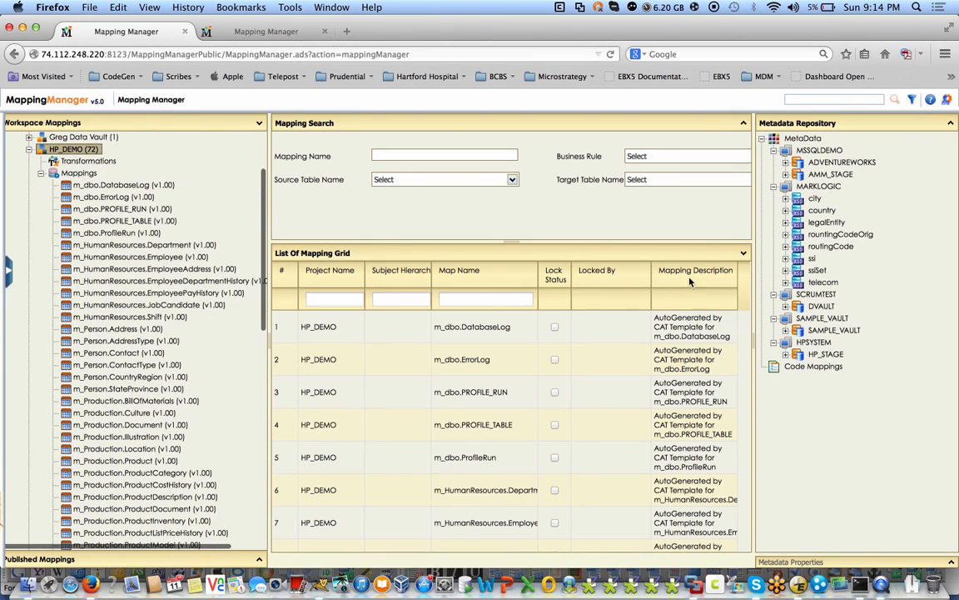
# - Expand HP_STAGE under HPSYSTEM in the metadata repository and review its generated staging tables
pyautogui.click(784, 355)
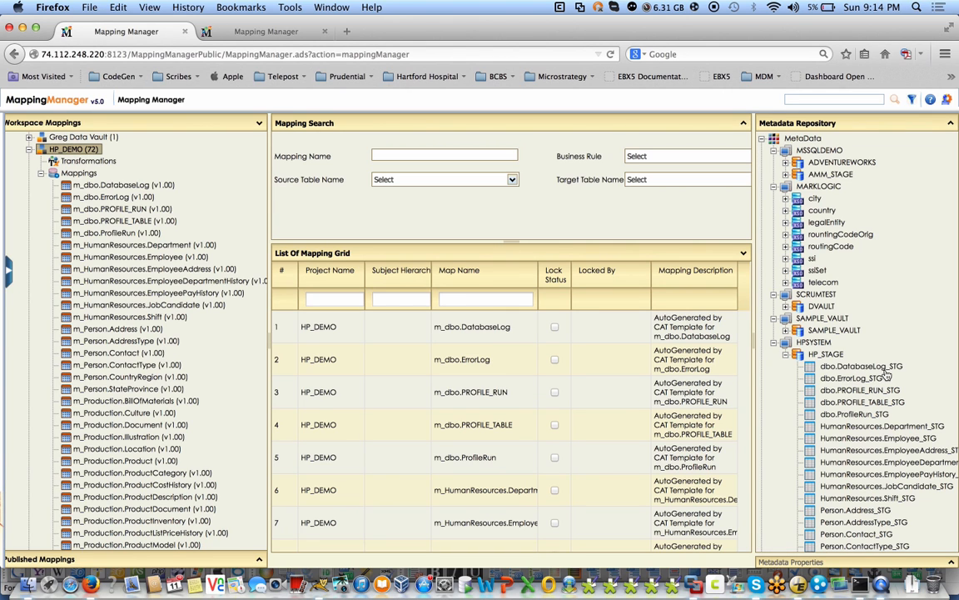
pyautogui.scroll(-3, 865, 376)
pyautogui.scroll(-15, 865, 376)
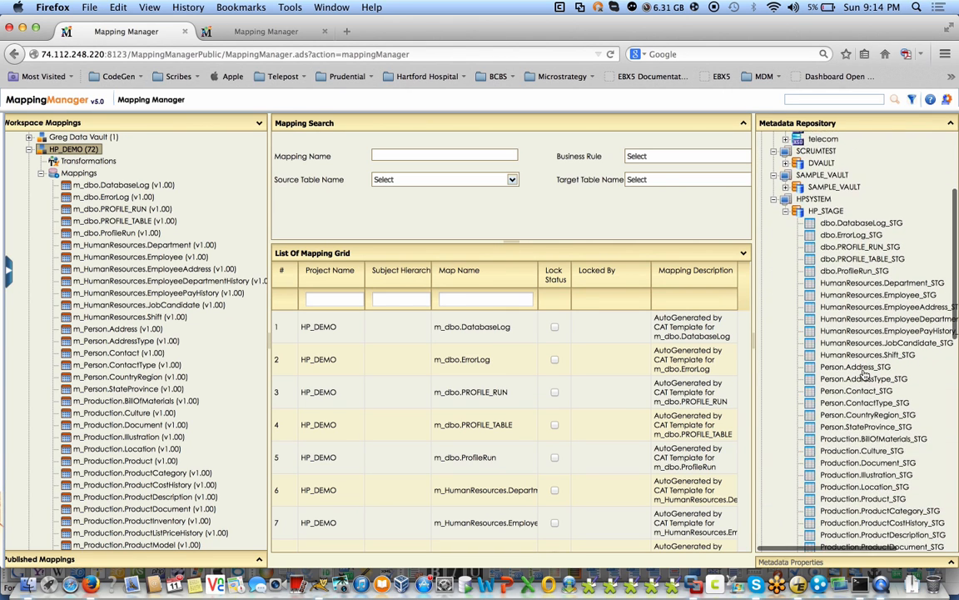
pyautogui.scroll(-19, 864, 376)
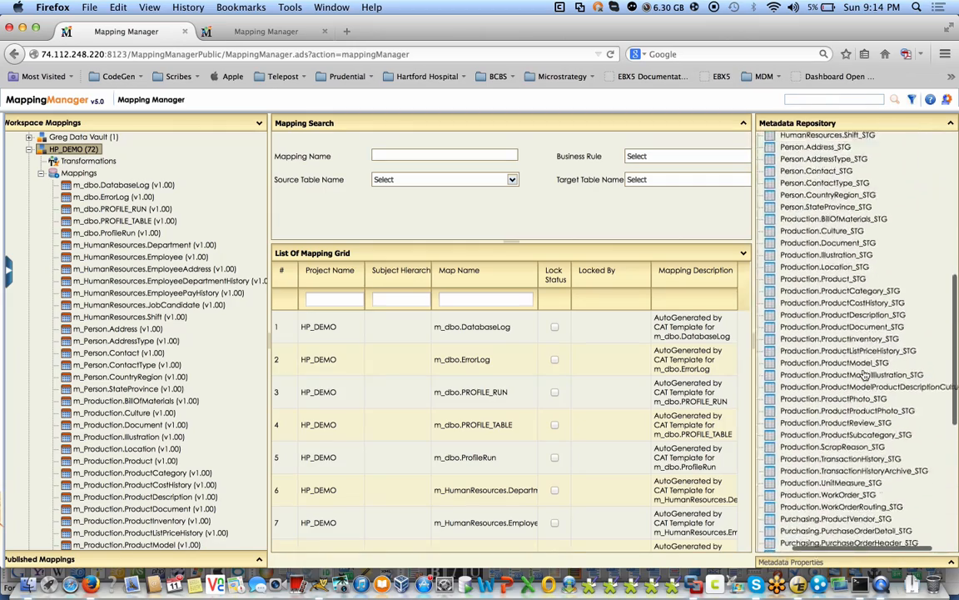
pyautogui.scroll(16, 866, 375)
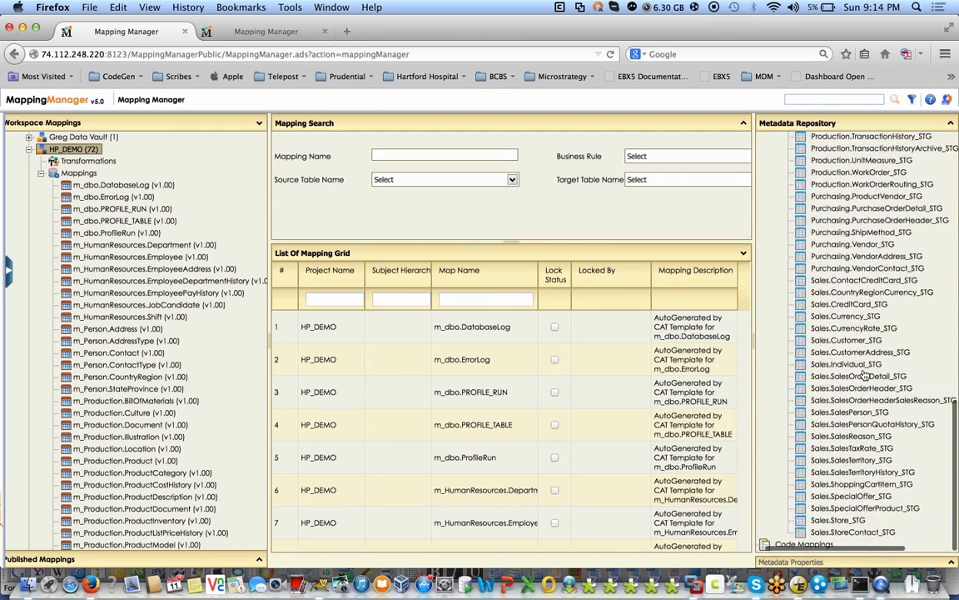
pyautogui.scroll(3, 865, 374)
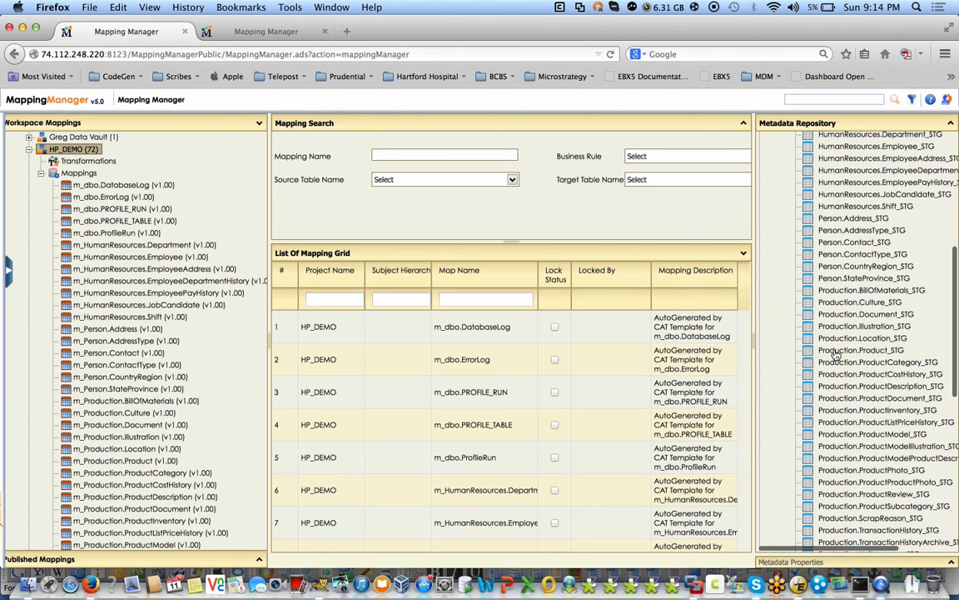
# - Expand the Production.Product_STG and Person.Contact_STG staging tables to examine their columns
pyautogui.click(836, 351)
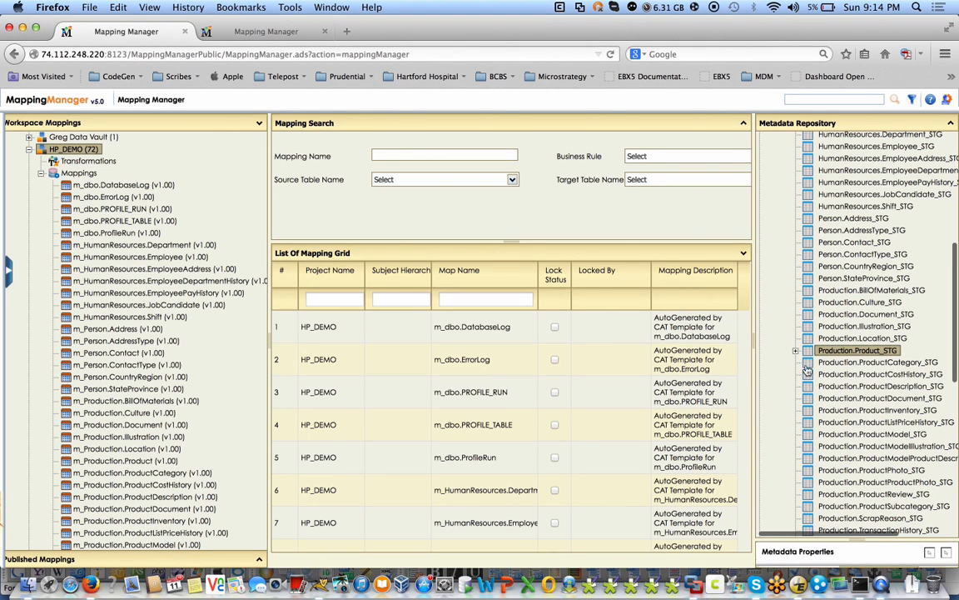
pyautogui.click(796, 351)
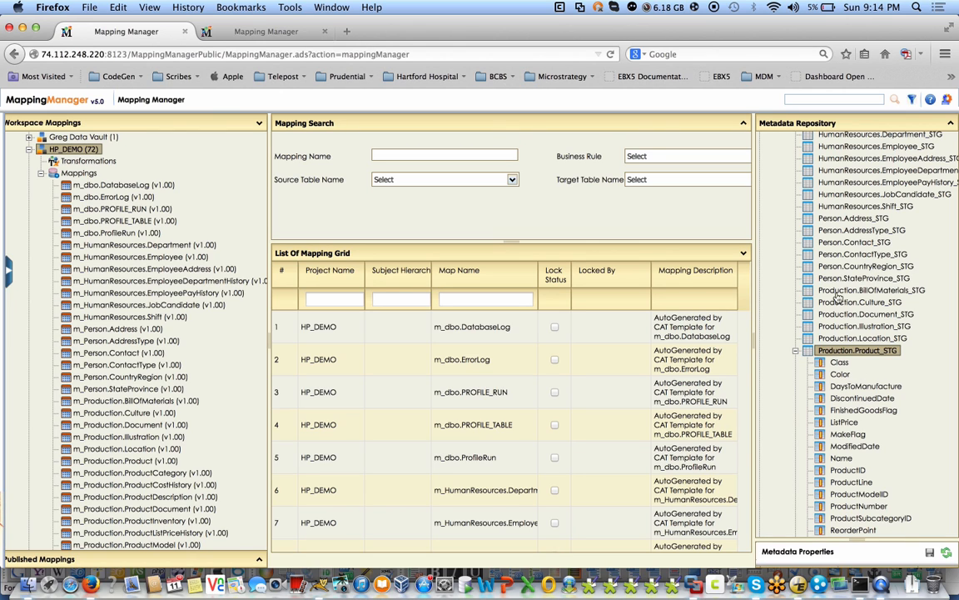
pyautogui.click(826, 244)
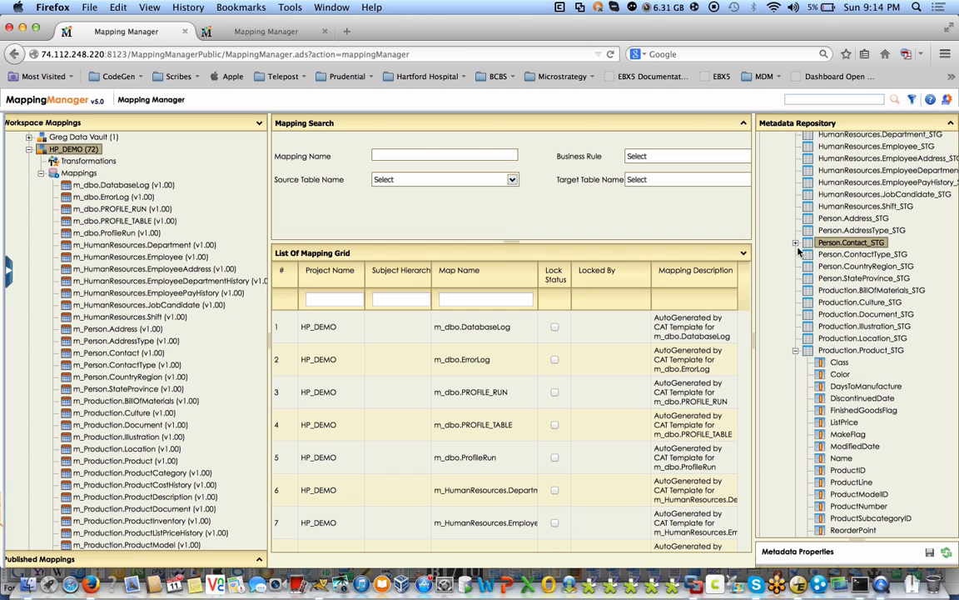
pyautogui.click(795, 244)
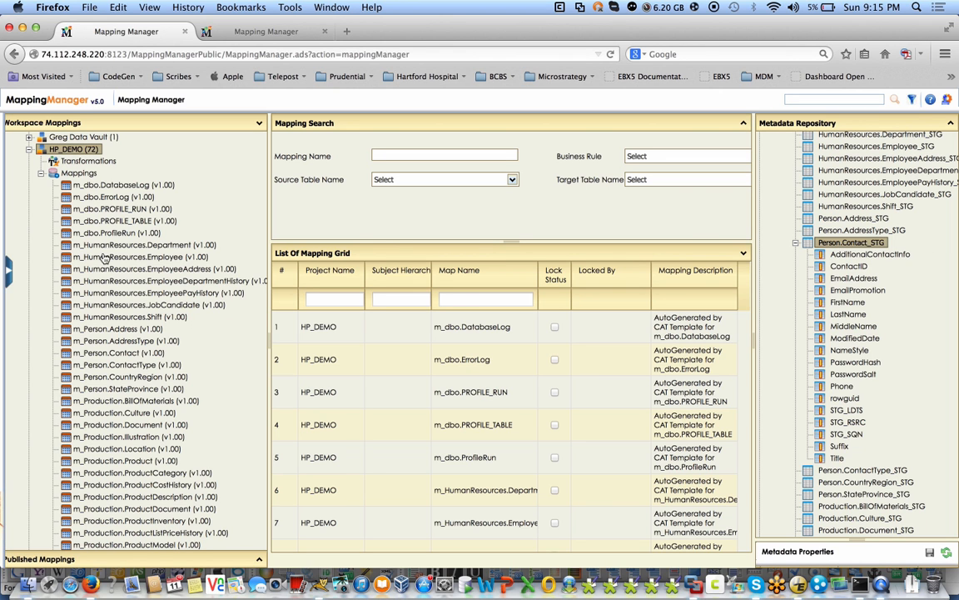
# - Open the m_Person.Contact mapping from HP_DEMO and narrow the Workspace Mappings pane to widen its mapping specification
pyautogui.scroll(-5, 113, 275)
pyautogui.scroll(-3, 120, 288)
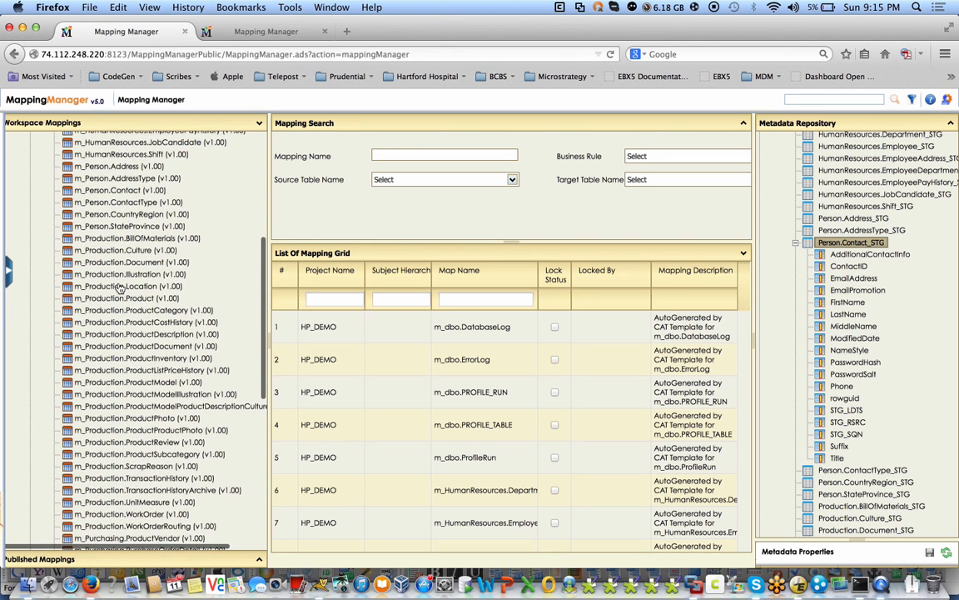
pyautogui.scroll(3, 121, 288)
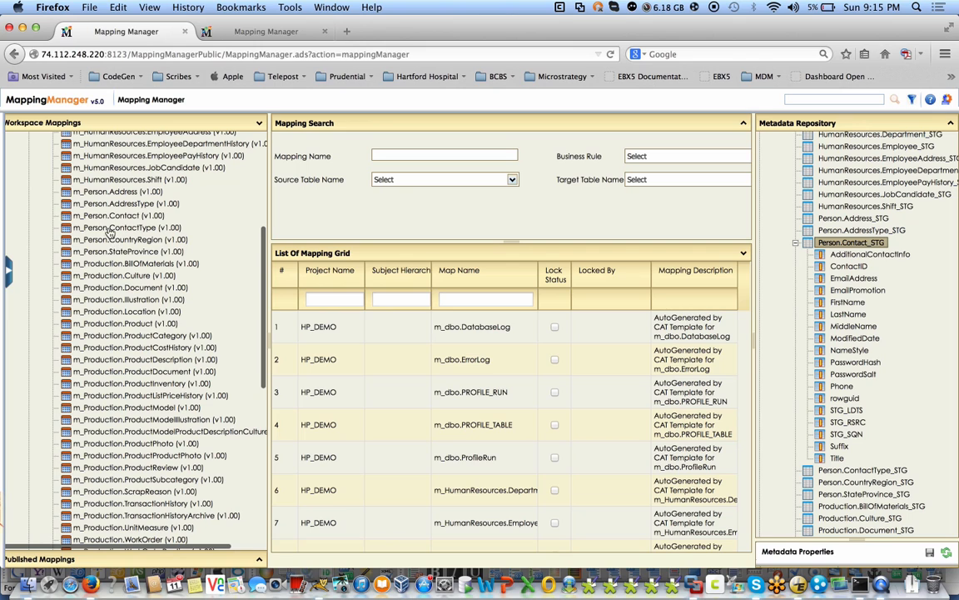
pyautogui.doubleClick(96, 217)
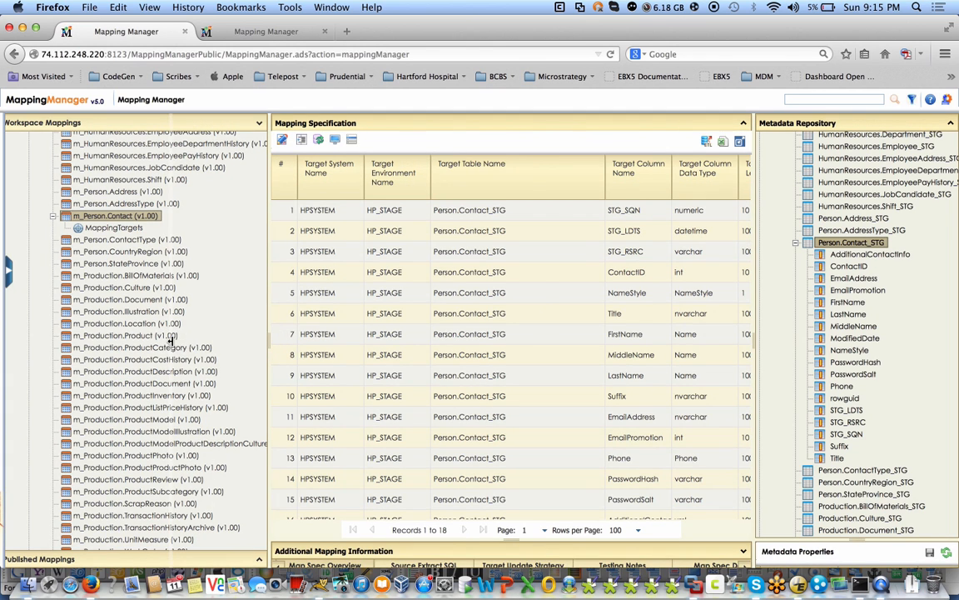
pyautogui.moveTo(170, 340); pyautogui.dragTo(171, 341)
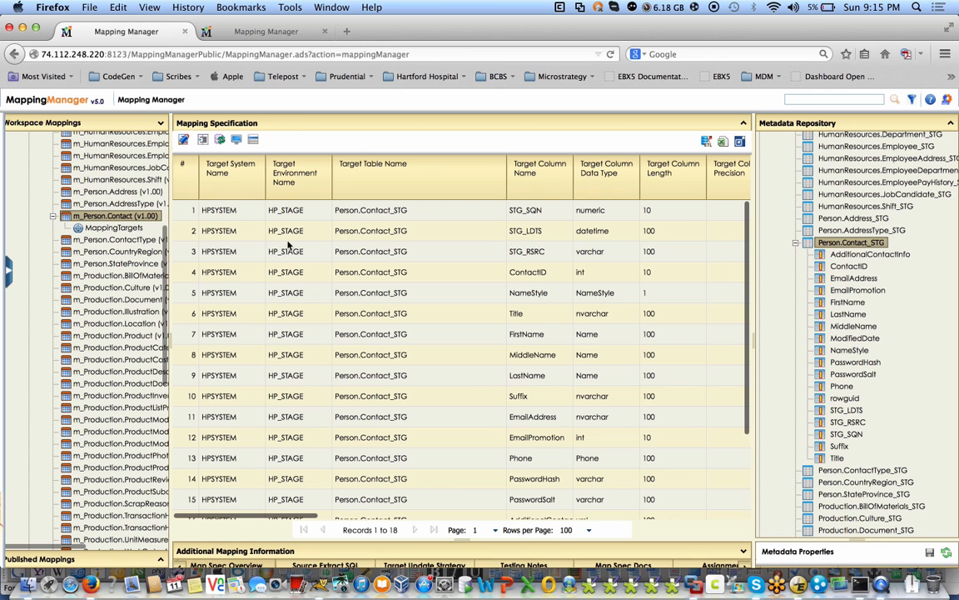
# - Examine the m_Person.Contact specification across its target columns, business rules and source columns
pyautogui.hscroll(5, 288, 248)
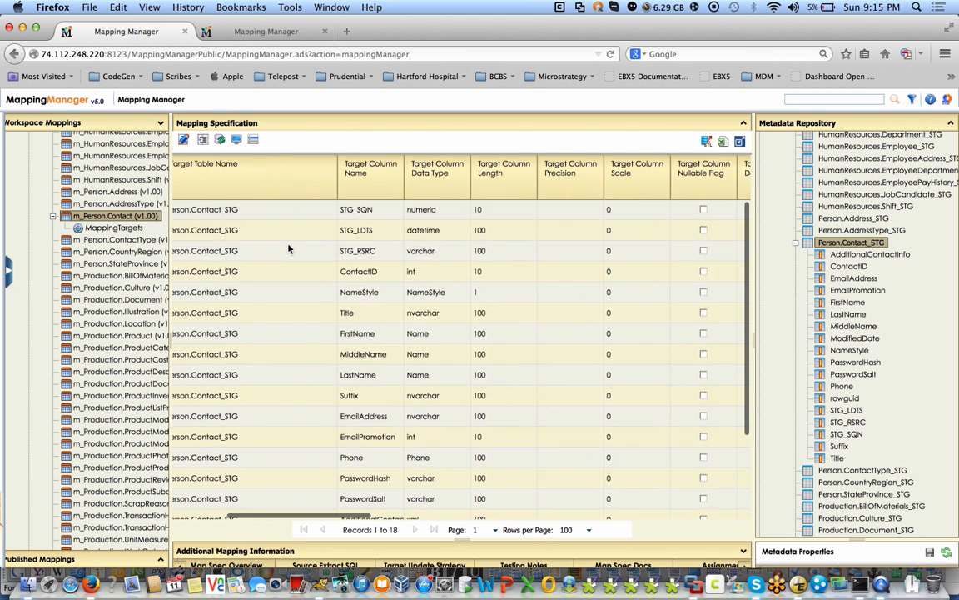
pyautogui.scroll(-1, 289, 248)
pyautogui.hscroll(10, 288, 248)
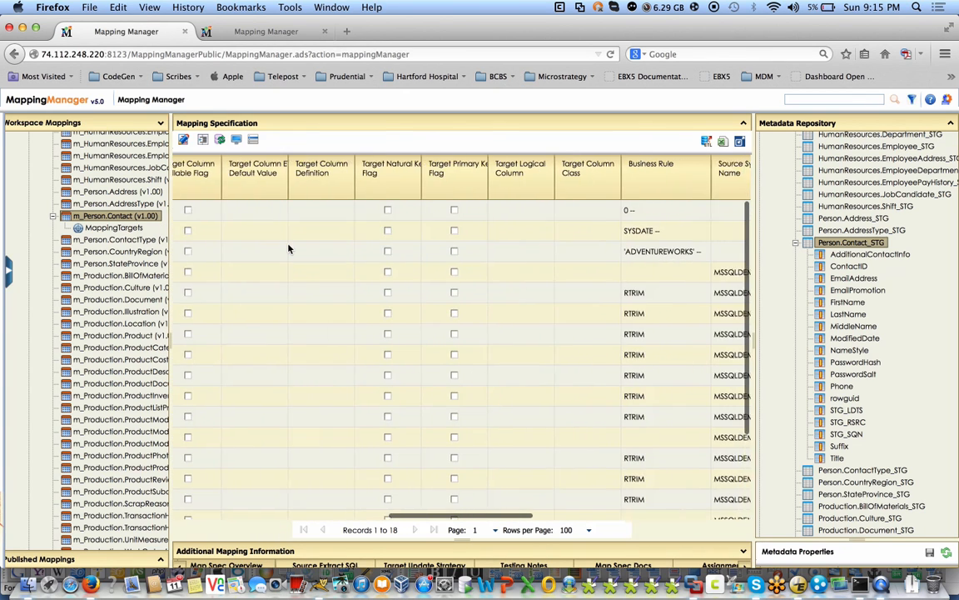
pyautogui.hscroll(8, 289, 248)
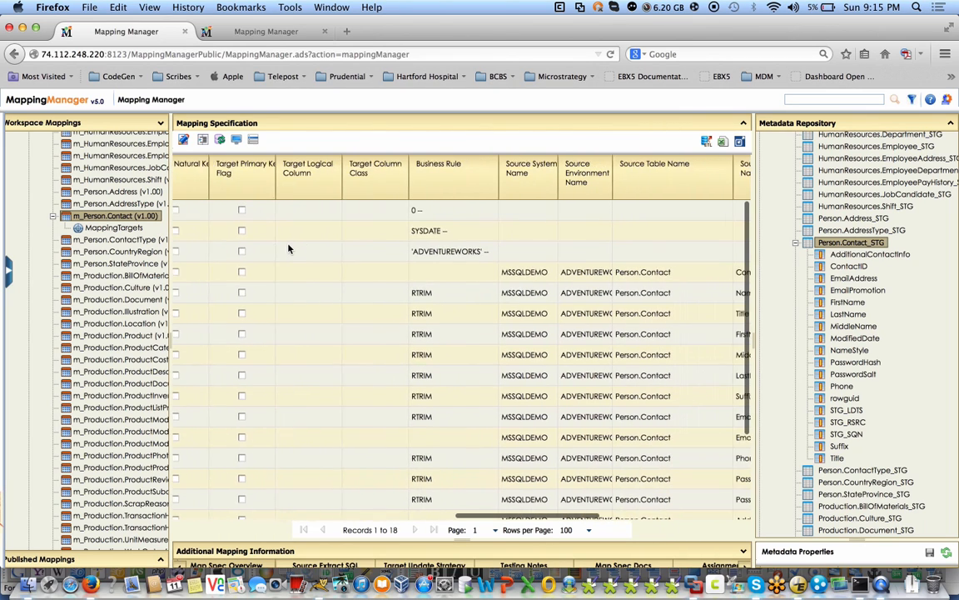
pyautogui.hscroll(8, 289, 248)
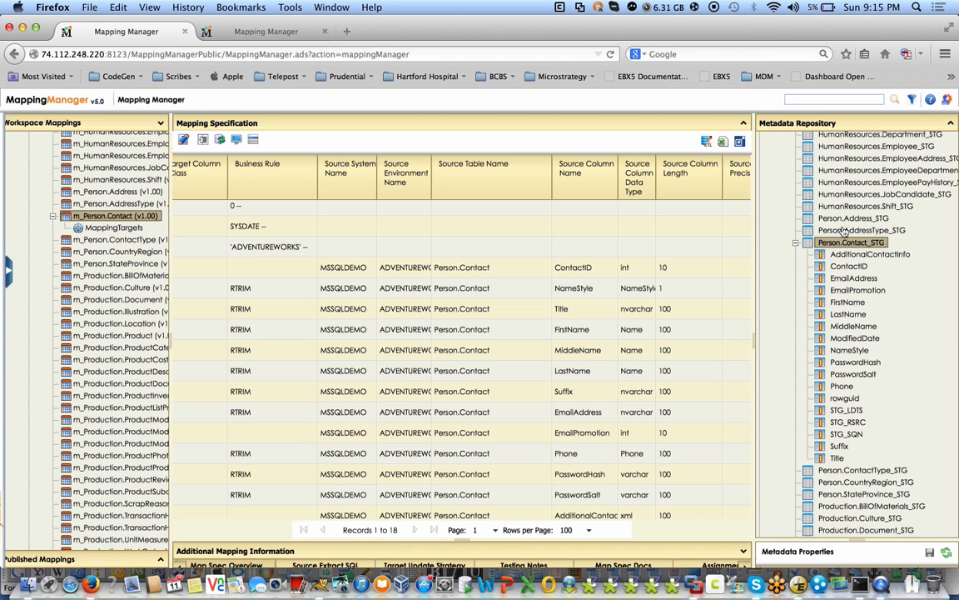
# - Expand the source table Person.Contact under ADVENTUREWORKS and compare its columns with Person.Contact_STG under HP_STAGE
pyautogui.scroll(10, 838, 244)
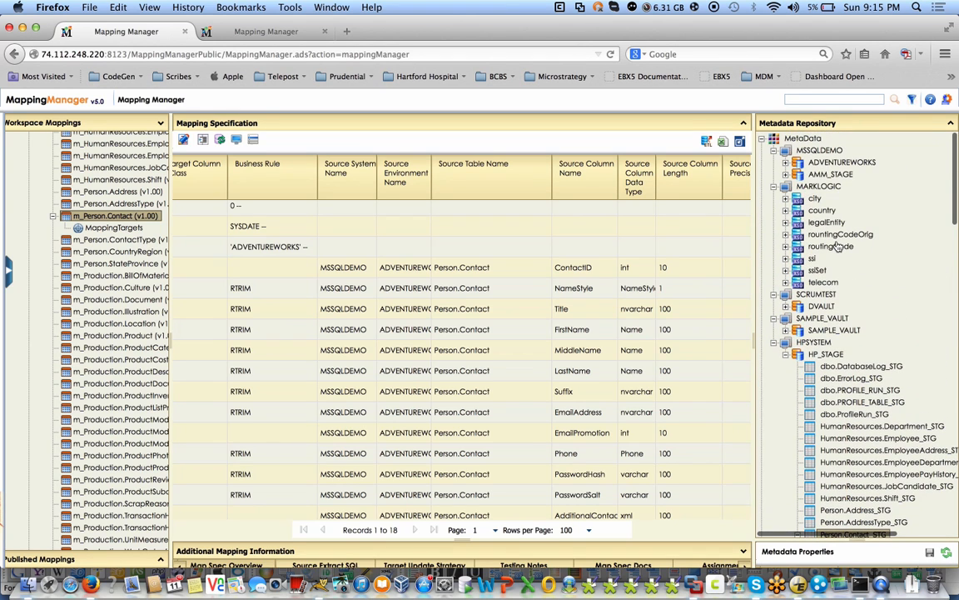
pyautogui.click(786, 164)
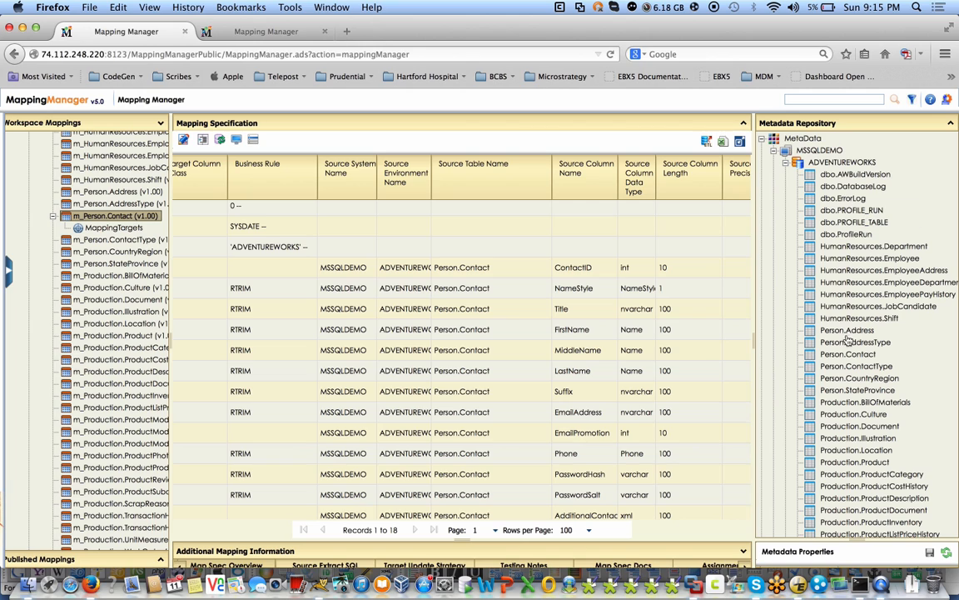
pyautogui.click(829, 357)
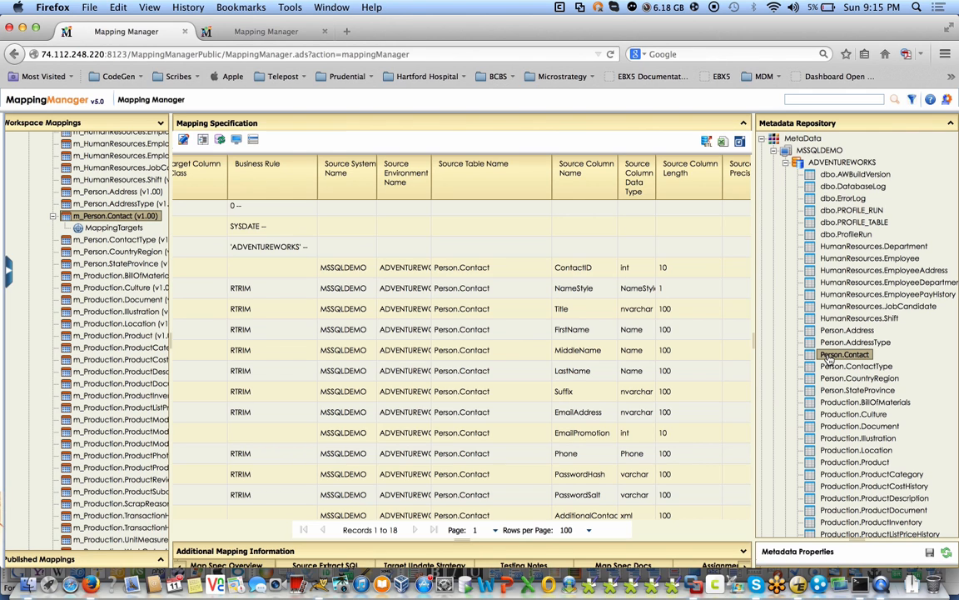
pyautogui.click(798, 355)
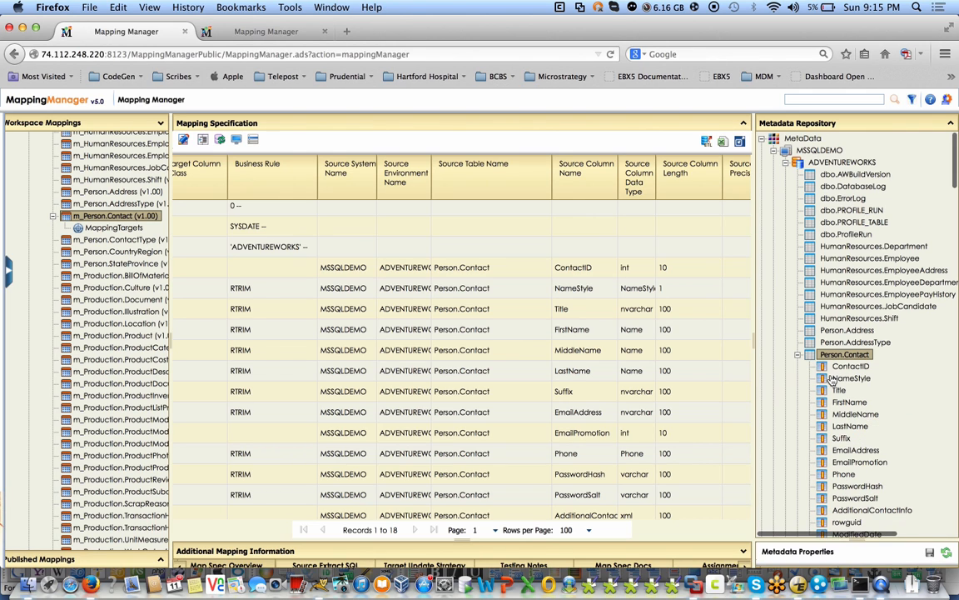
pyautogui.scroll(-5, 833, 379)
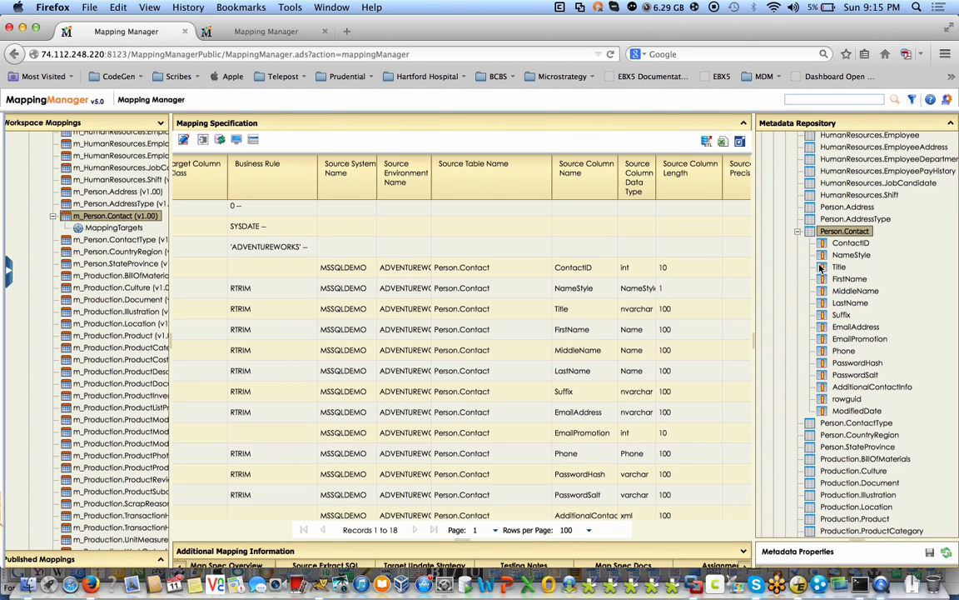
pyautogui.scroll(-20, 822, 269)
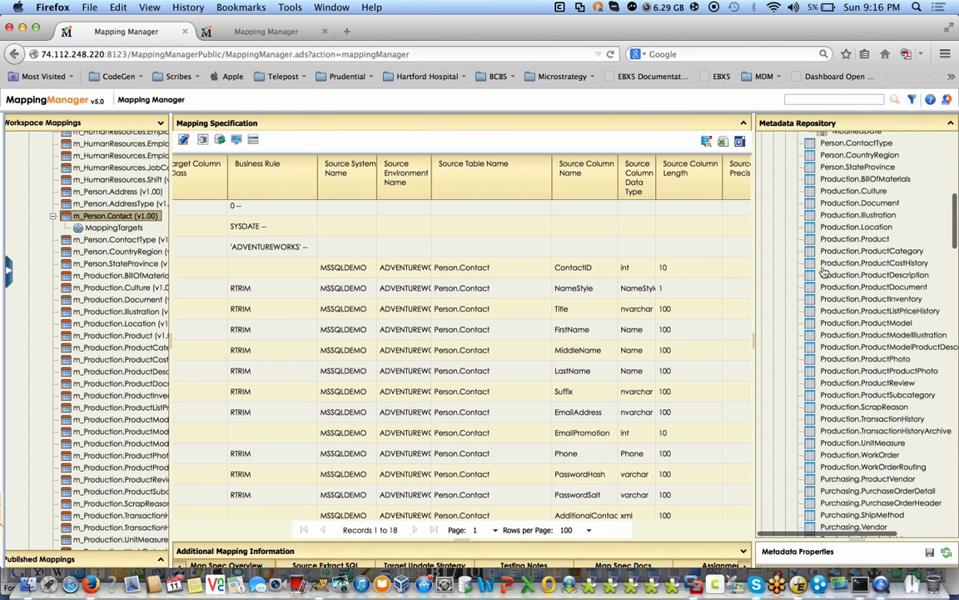
pyautogui.scroll(-10, 823, 271)
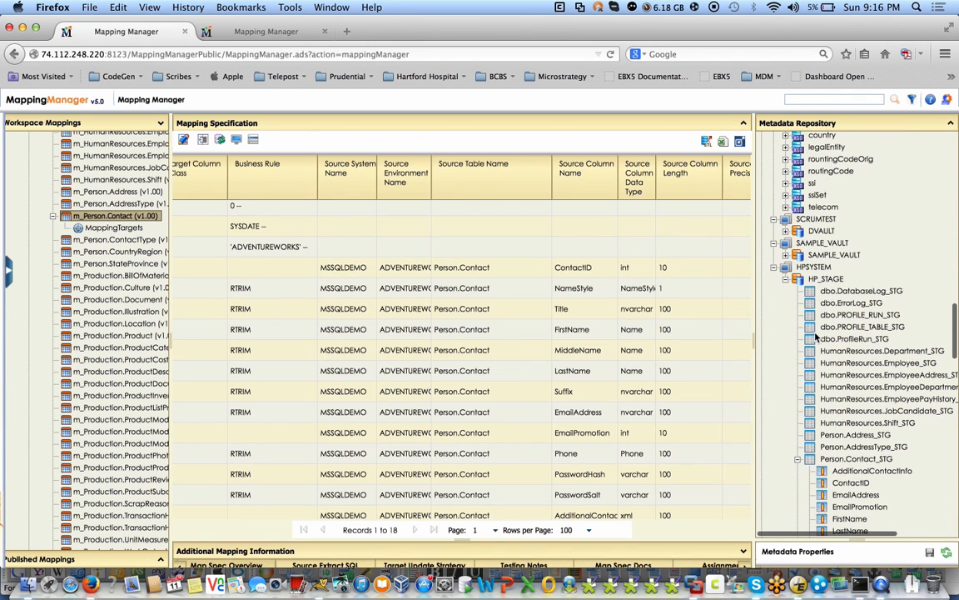
pyautogui.scroll(-5, 845, 458)
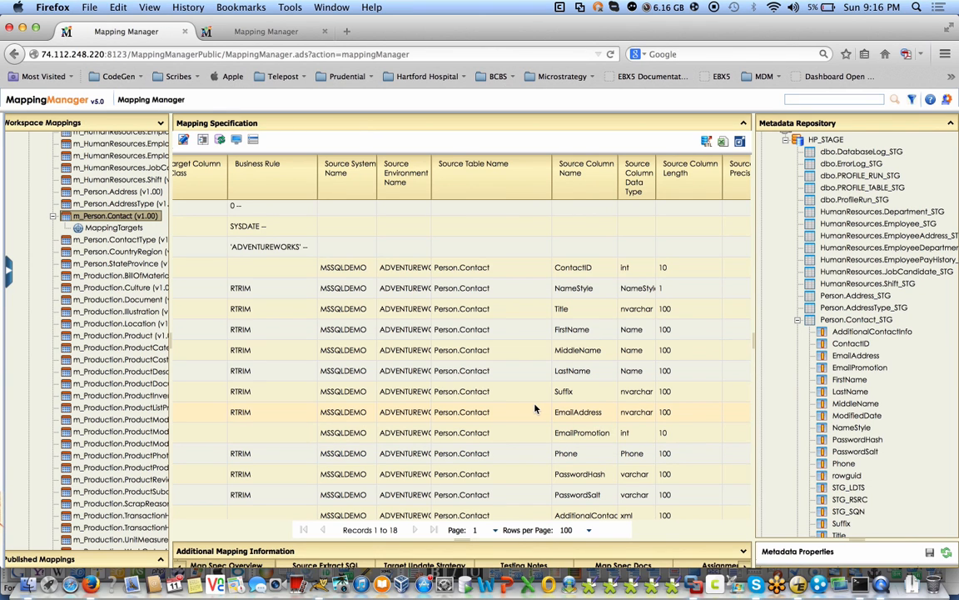
# - Review the target table and column entries of the m_Person.Contact specification down to its last rows
pyautogui.hscroll(-8, 537, 408)
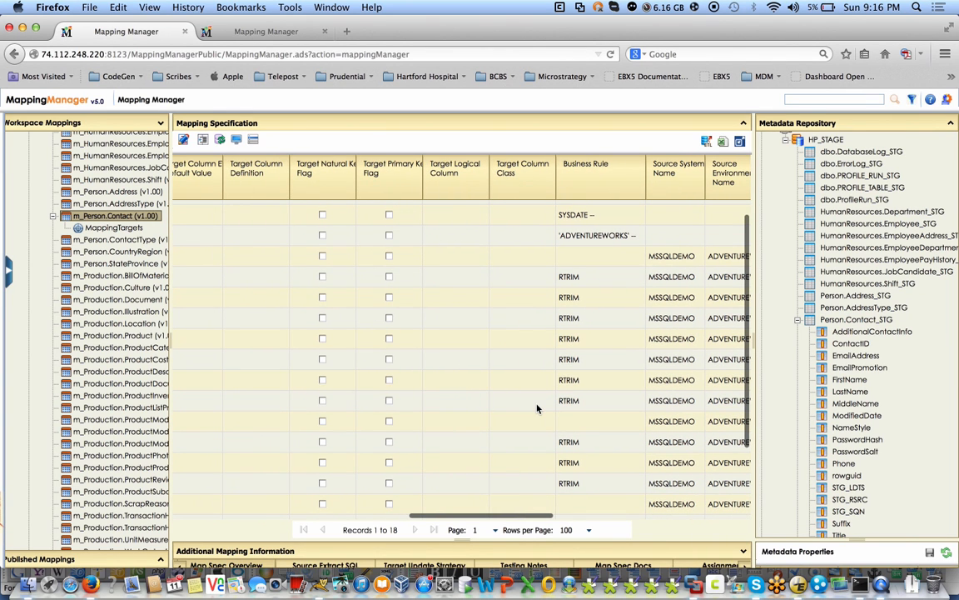
pyautogui.hscroll(-10, 581, 395)
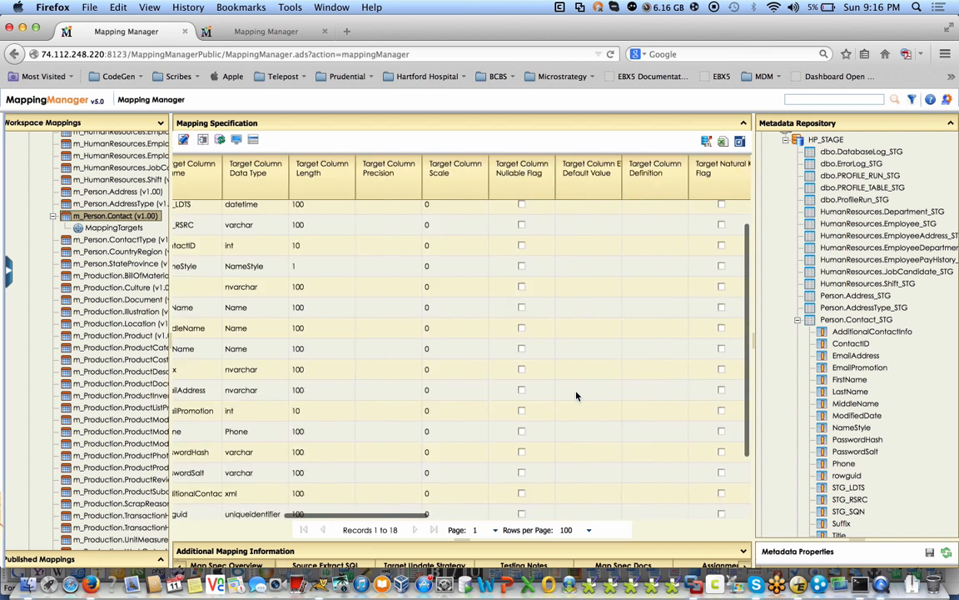
pyautogui.hscroll(-6, 576, 396)
pyautogui.scroll(-1, 542, 396)
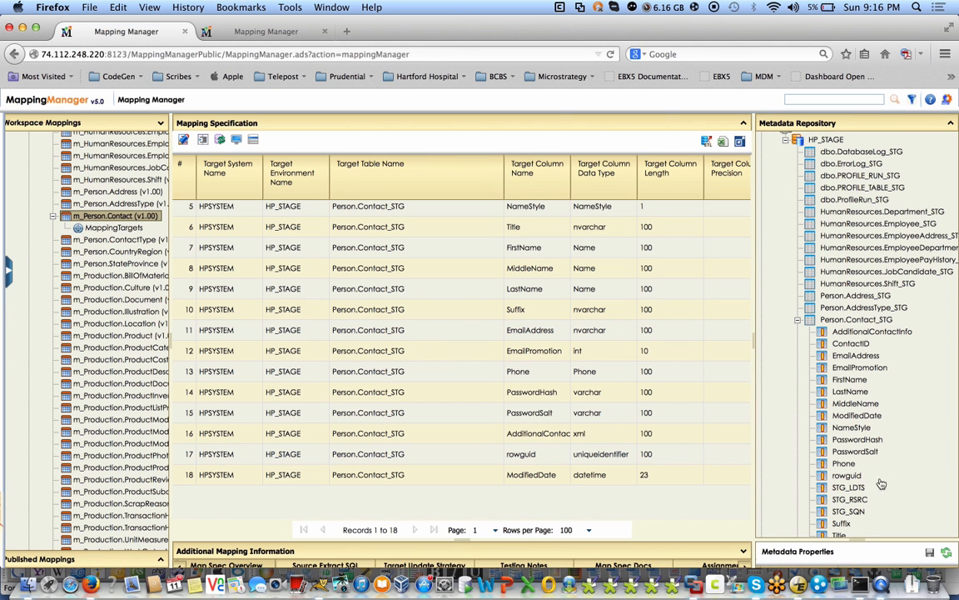
# - Unpack the newest ExportETLLibrary zip from Downloads and open the extracted DarwinJ SQL script in SQL Server Management Studio
pyautogui.click(914, 580)
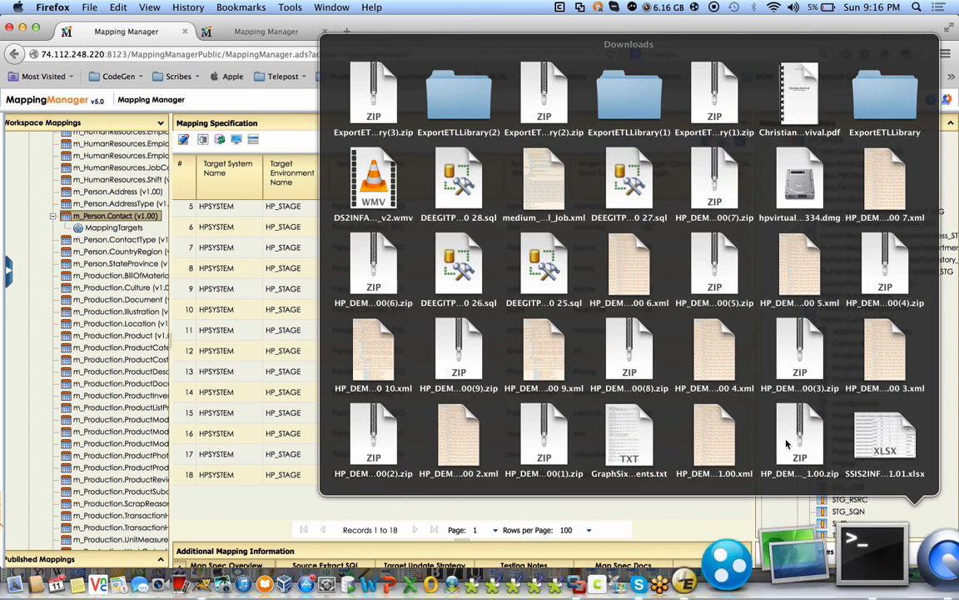
pyautogui.click(381, 92)
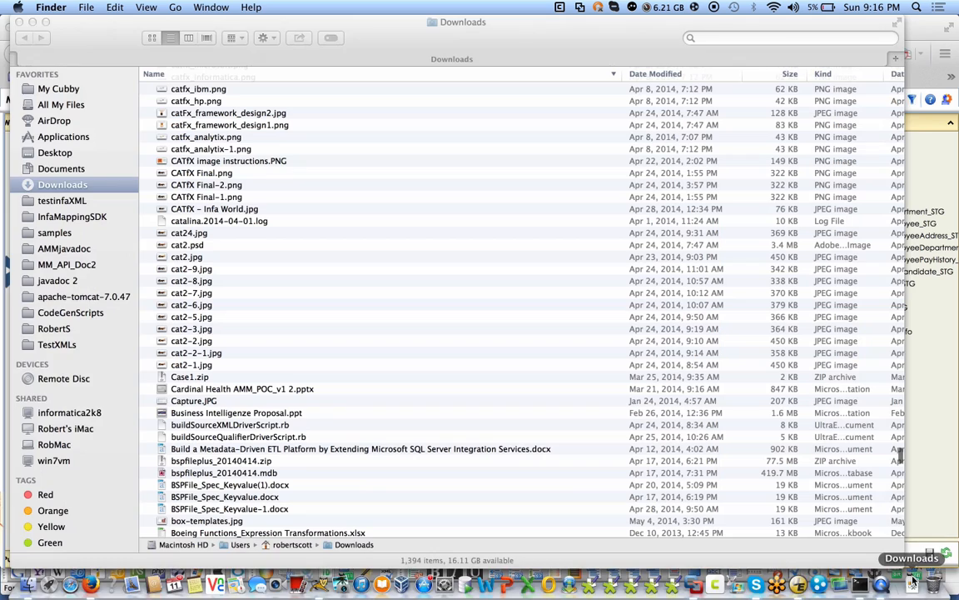
pyautogui.click(913, 581)
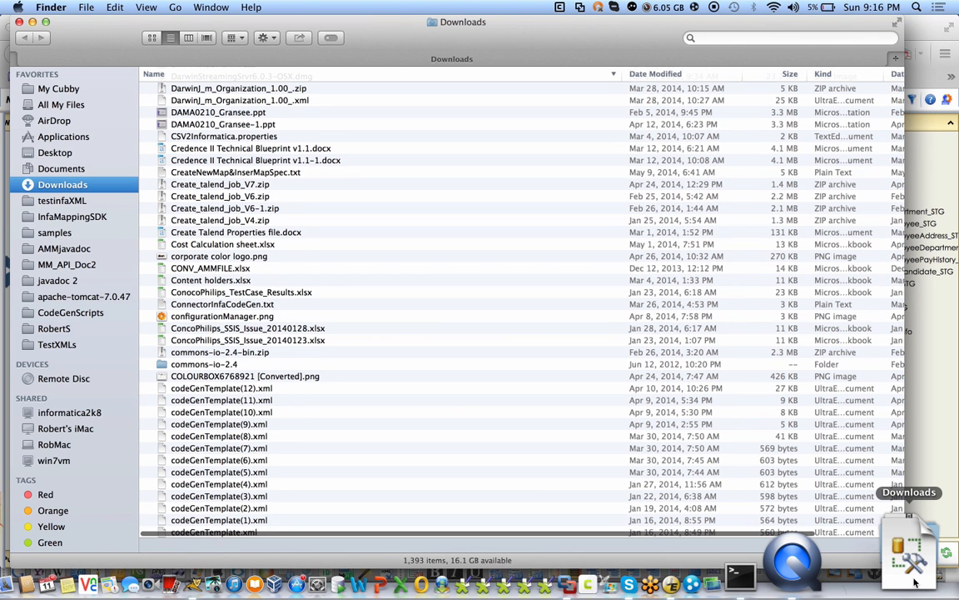
pyautogui.click(915, 583)
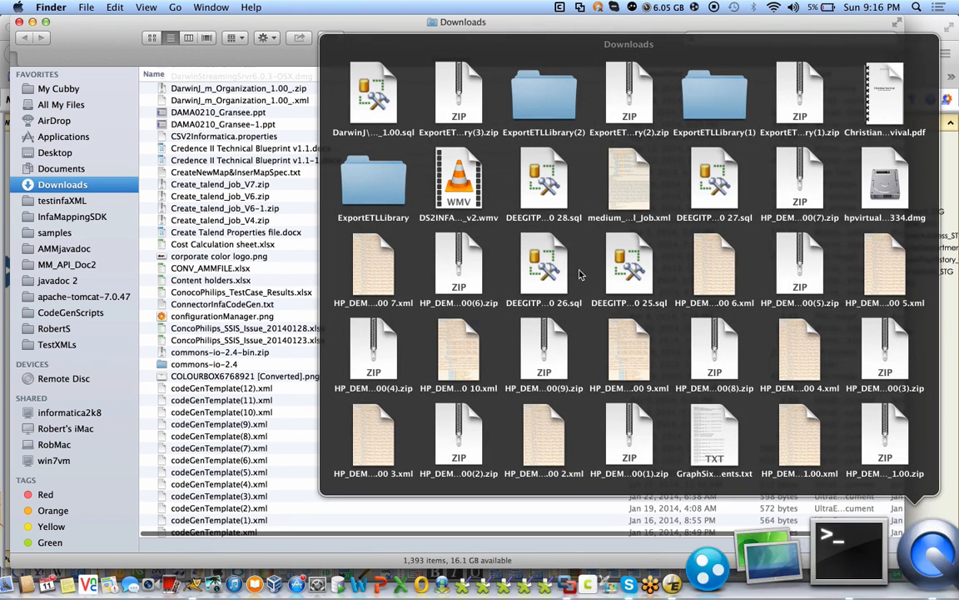
pyautogui.click(377, 107)
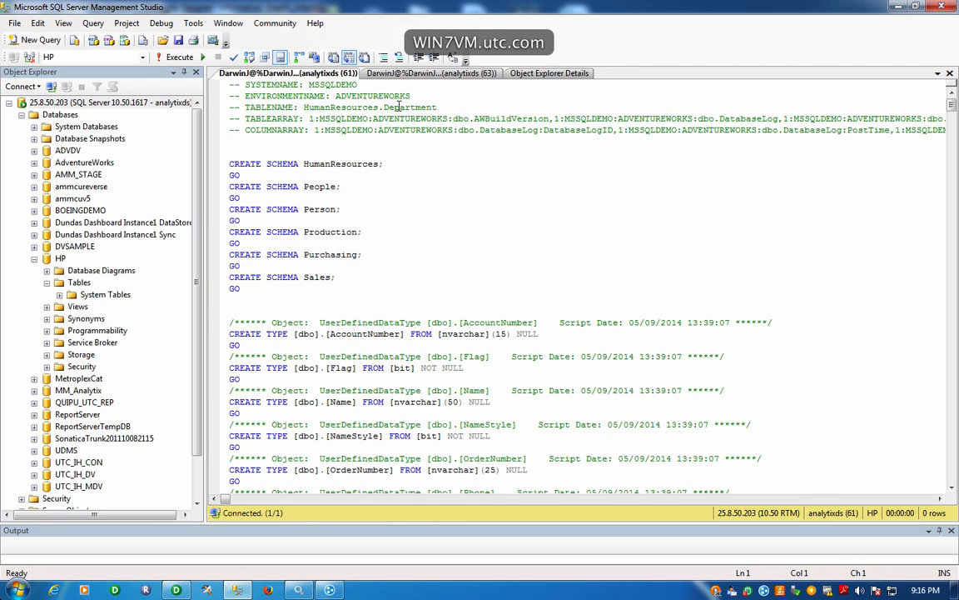
# - Read through the script's CREATE SCHEMA, CREATE TYPE and staging CREATE TABLE statements
pyautogui.click(301, 172)
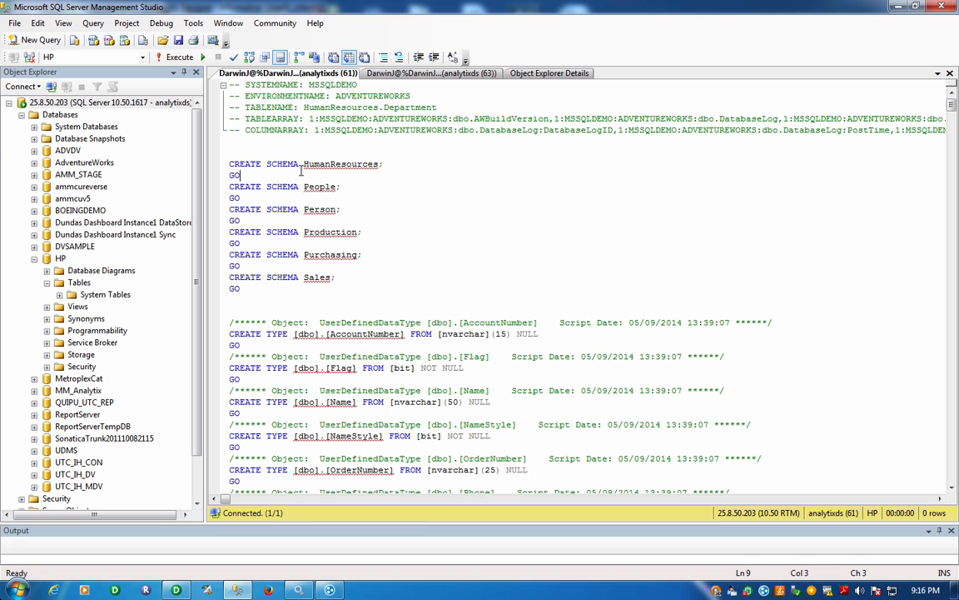
pyautogui.scroll(-6, 301, 171)
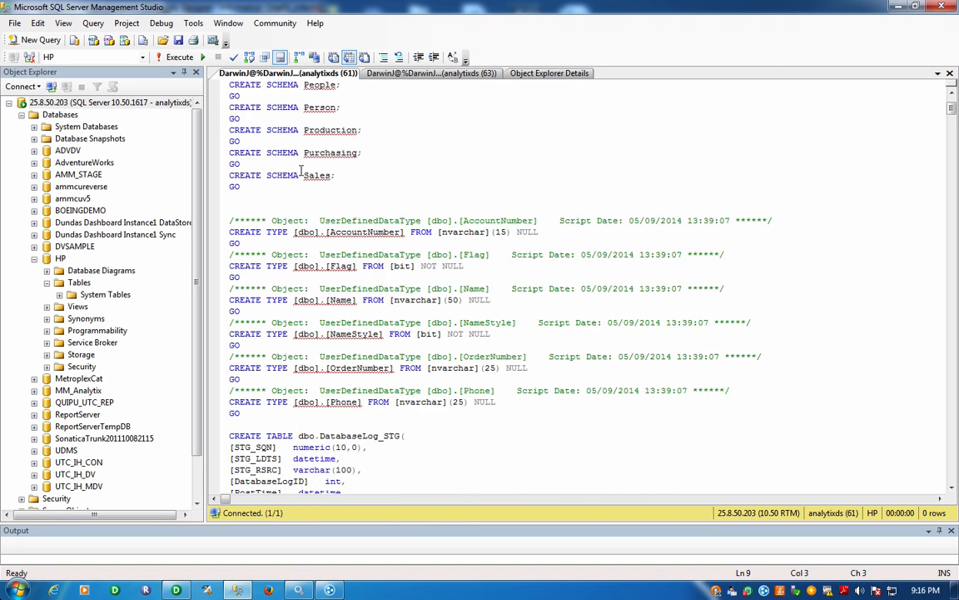
pyautogui.scroll(-4, 302, 172)
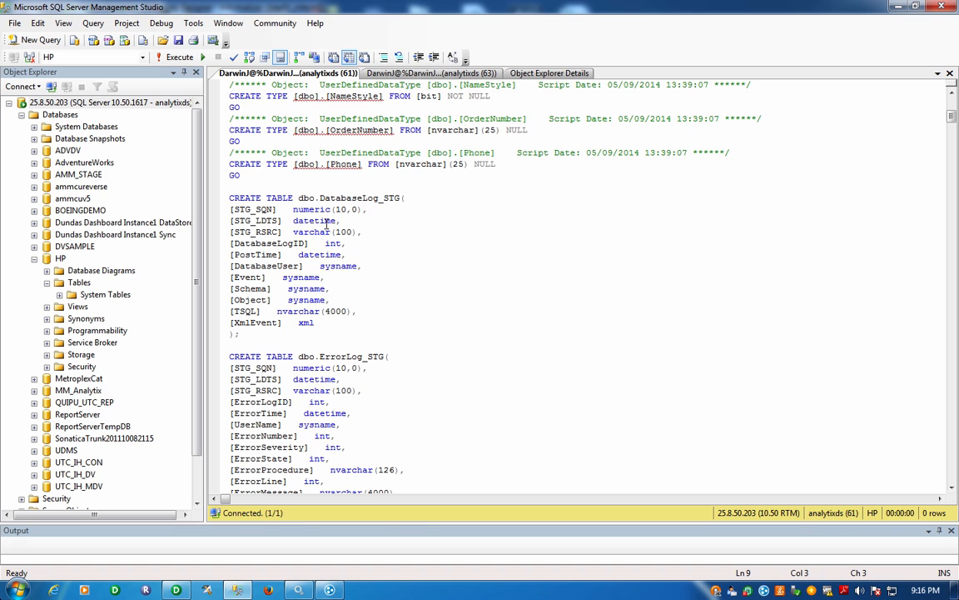
pyautogui.scroll(-4, 327, 227)
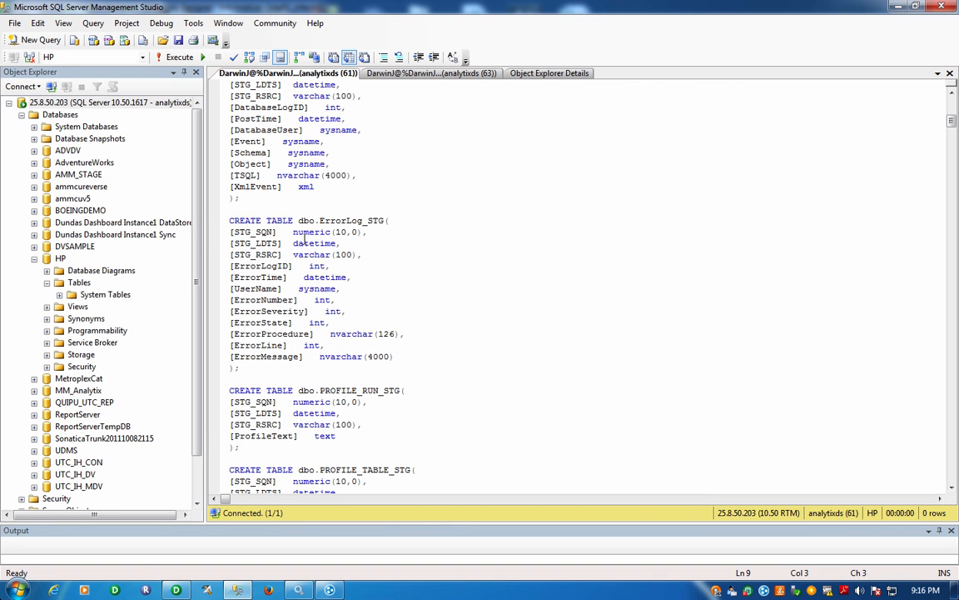
pyautogui.scroll(-7, 304, 239)
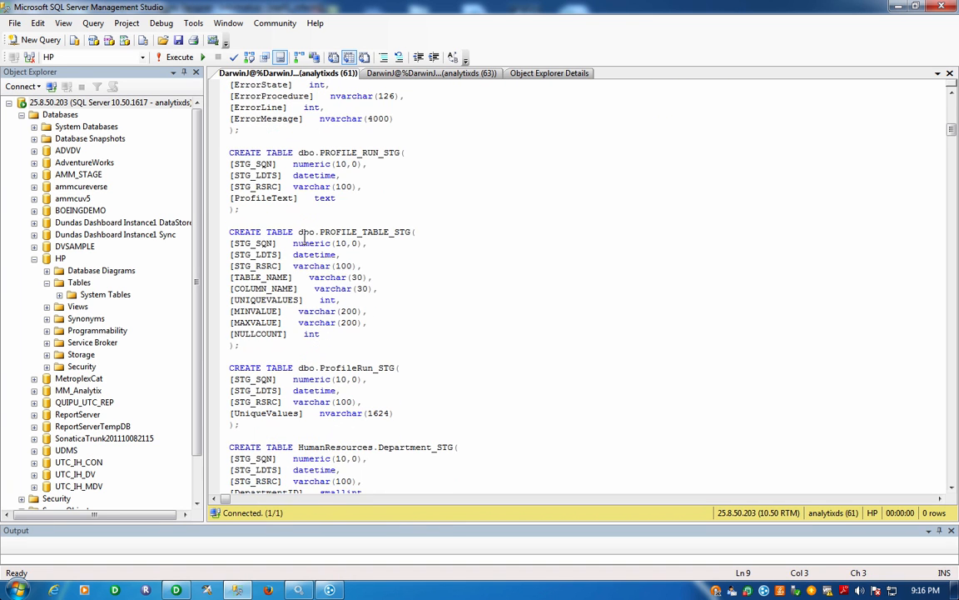
pyautogui.scroll(-7, 304, 239)
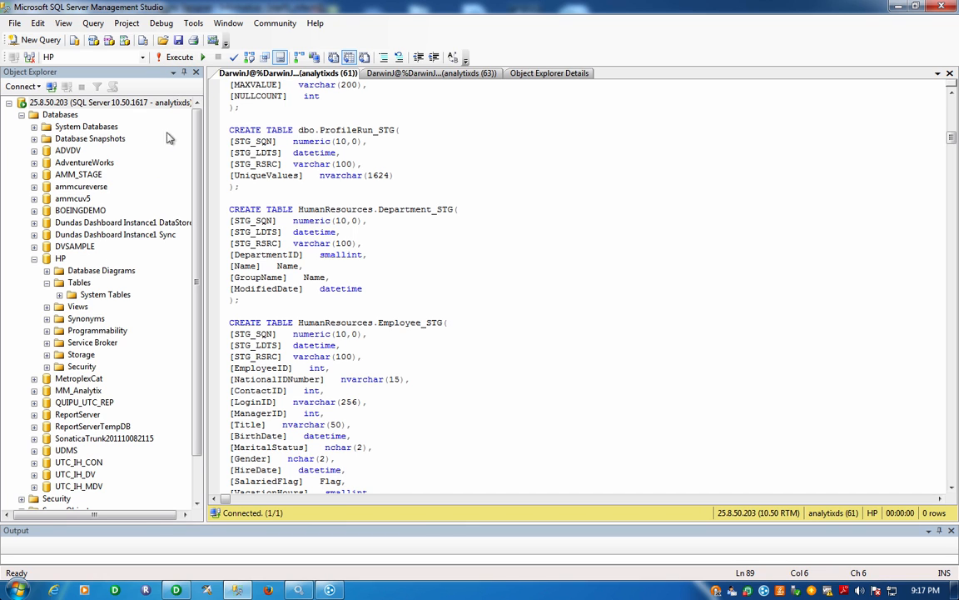
# - Execute the staging script on the HP database and read through the resulting messages
pyautogui.click(172, 58)
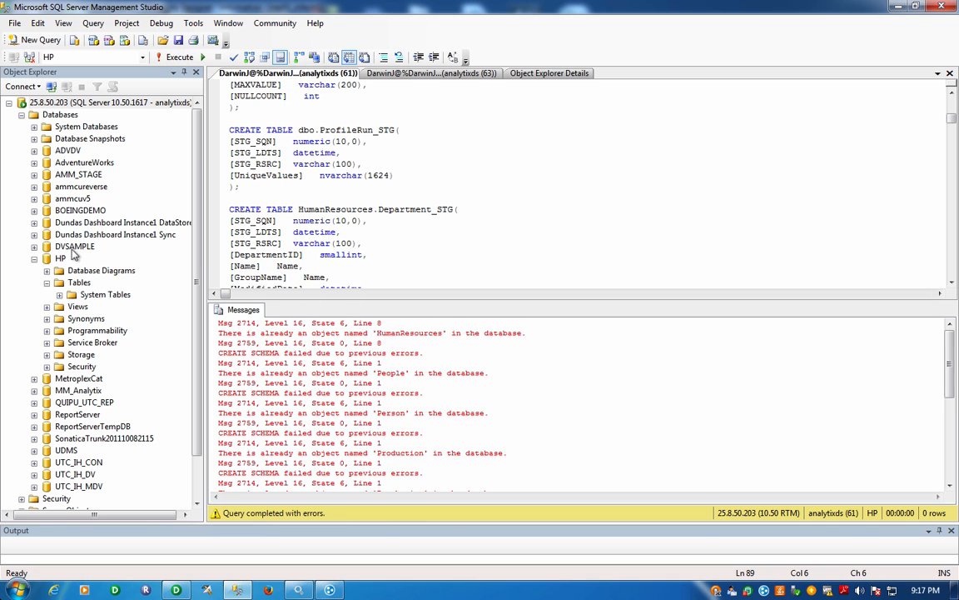
pyautogui.click(262, 342)
pyautogui.scroll(-10, 261, 342)
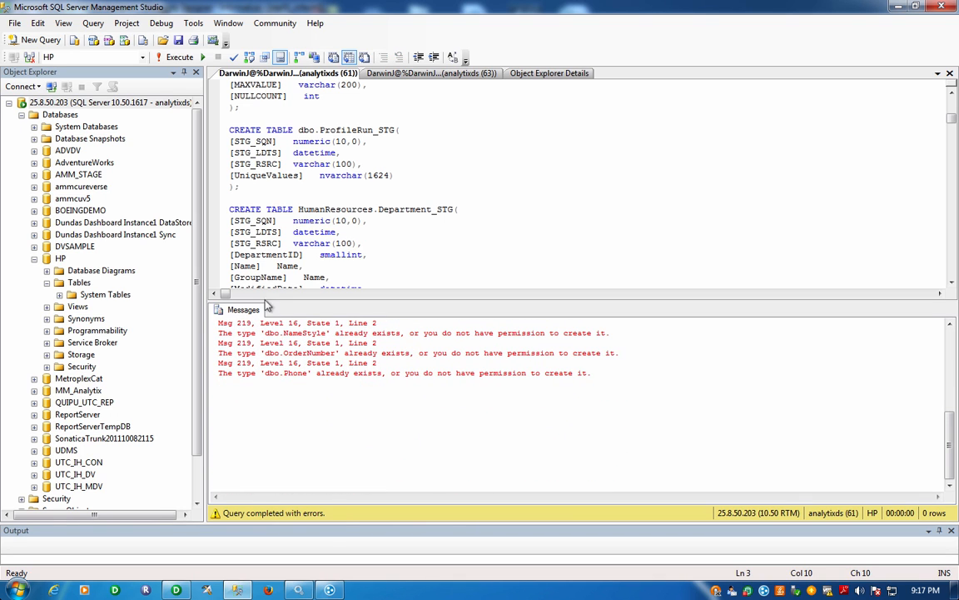
# - Refresh the Tables folder of the HP database to list its staging tables
pyautogui.click(77, 284)
pyautogui.rightClick(74, 286)
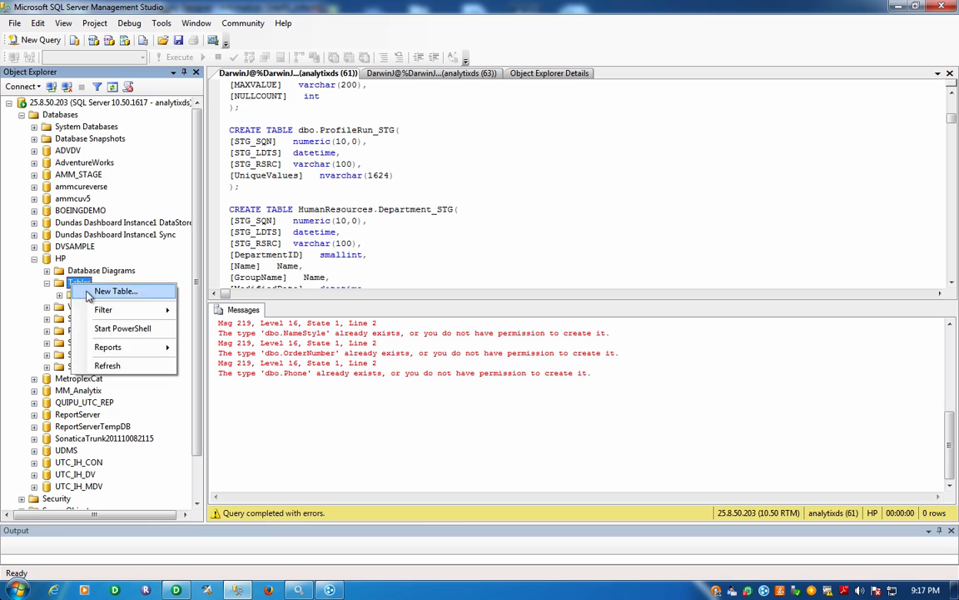
pyautogui.click(117, 366)
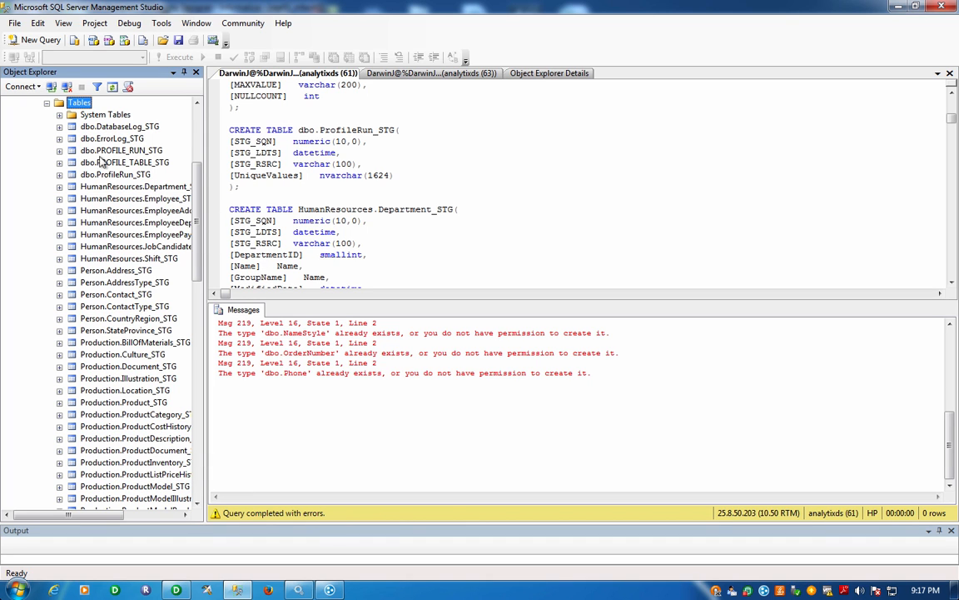
# - Look back through the script's CREATE TABLE statements for the dbo staging tables
pyautogui.click(252, 191)
pyautogui.scroll(1, 252, 190)
pyautogui.scroll(13, 252, 190)
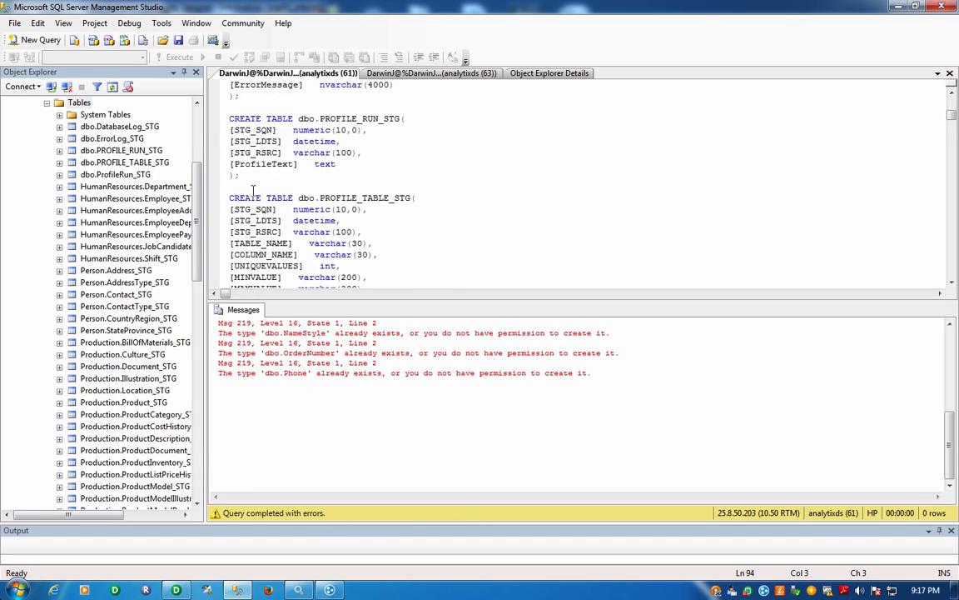
pyautogui.scroll(1, 253, 190)
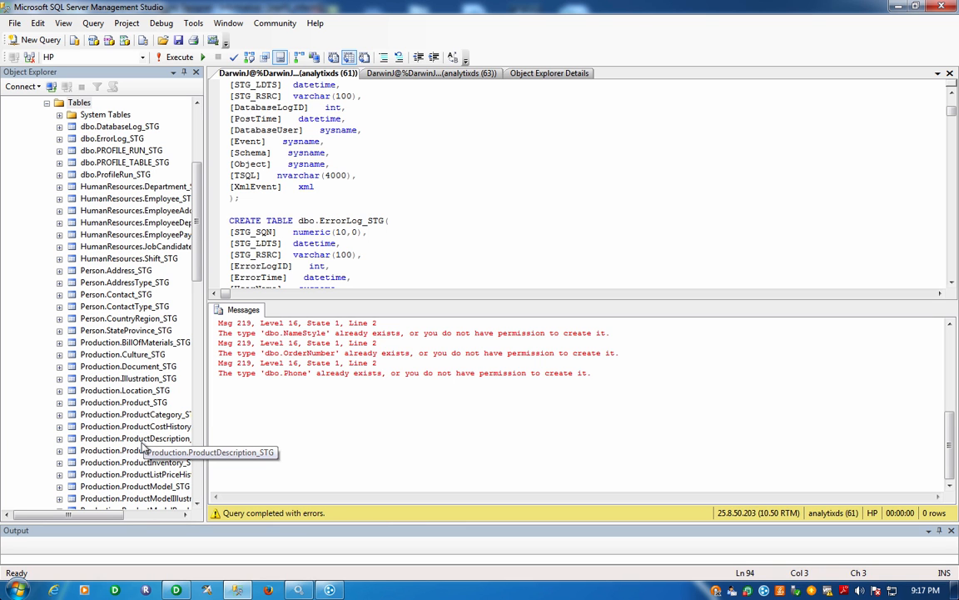
# - Switch to Mapping Manager in Firefox, widen the Workspace Mappings tree and open the HP_DEMO project's list of mappings
pyautogui.press('super+Tab')
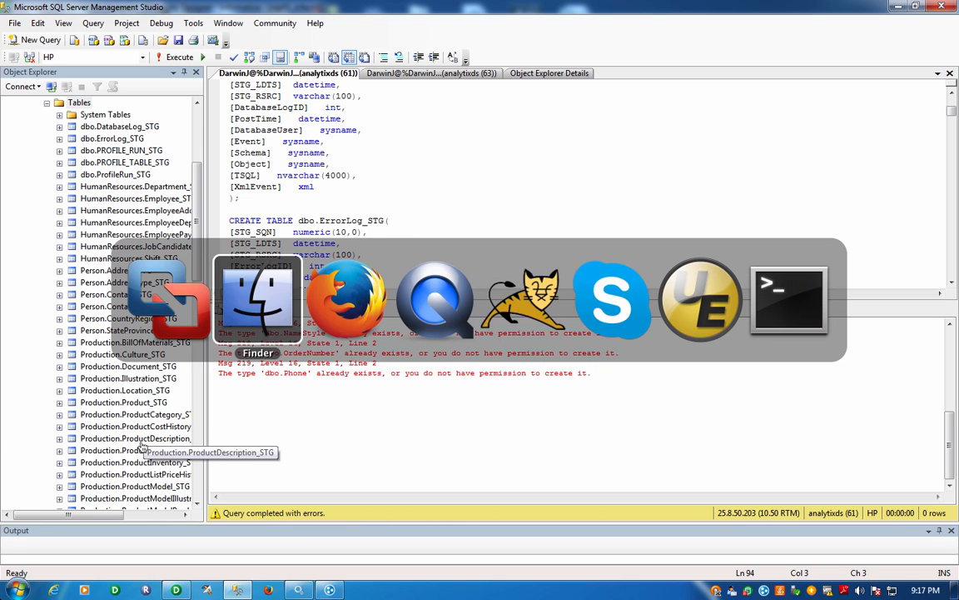
pyautogui.press('super+Tab')
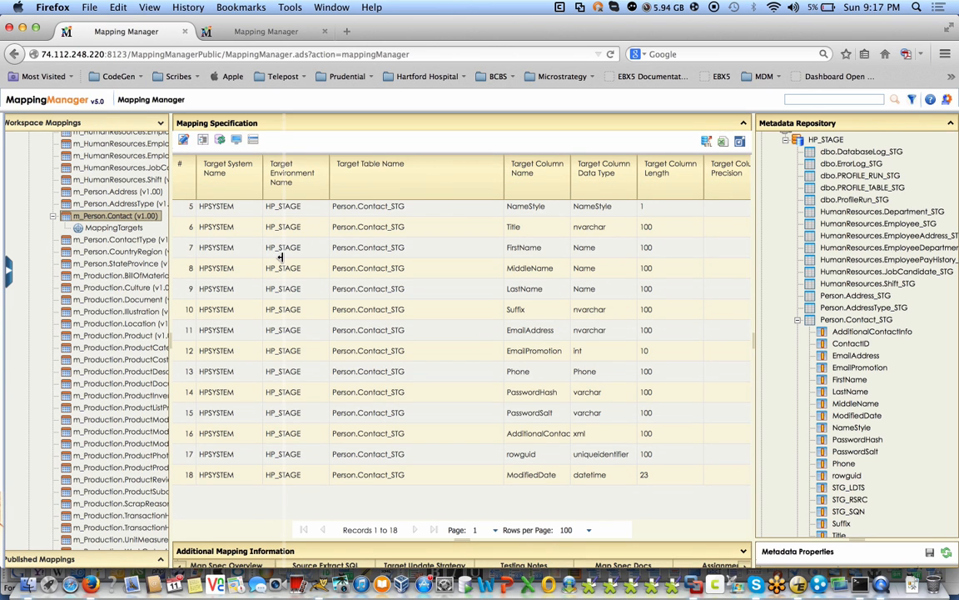
pyautogui.moveTo(280, 257); pyautogui.dragTo(280, 257)
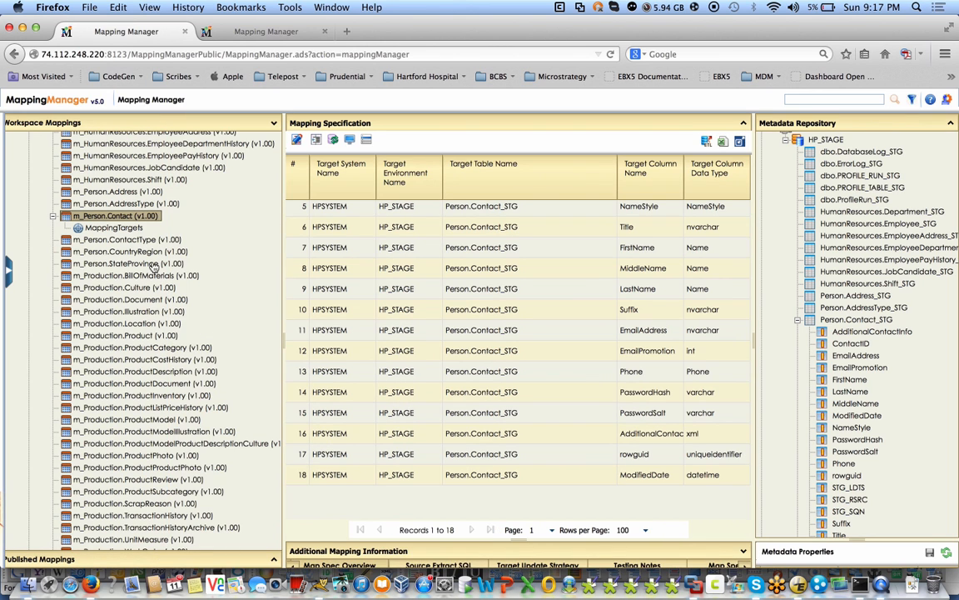
pyautogui.scroll(5, 146, 250)
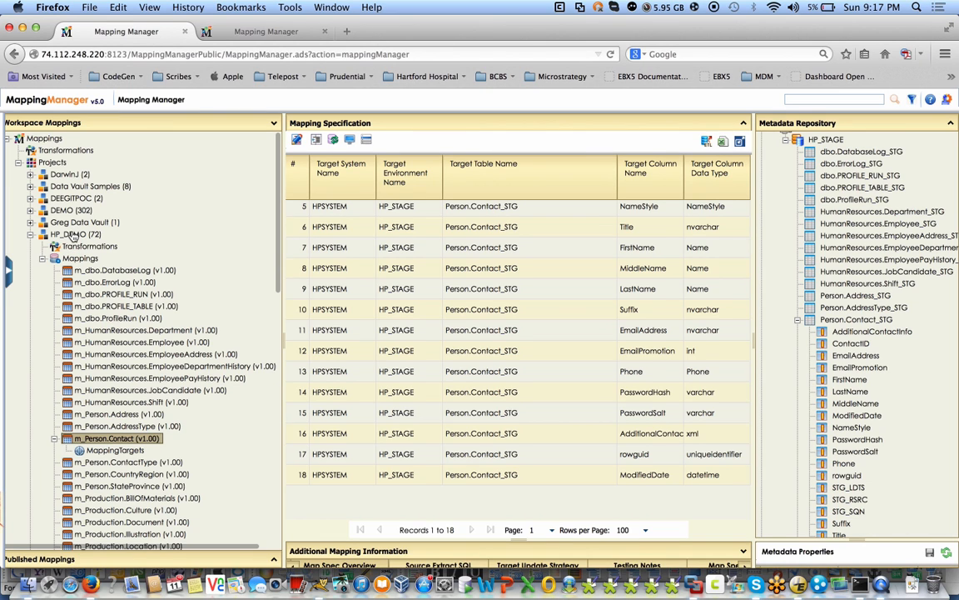
pyautogui.click(74, 235)
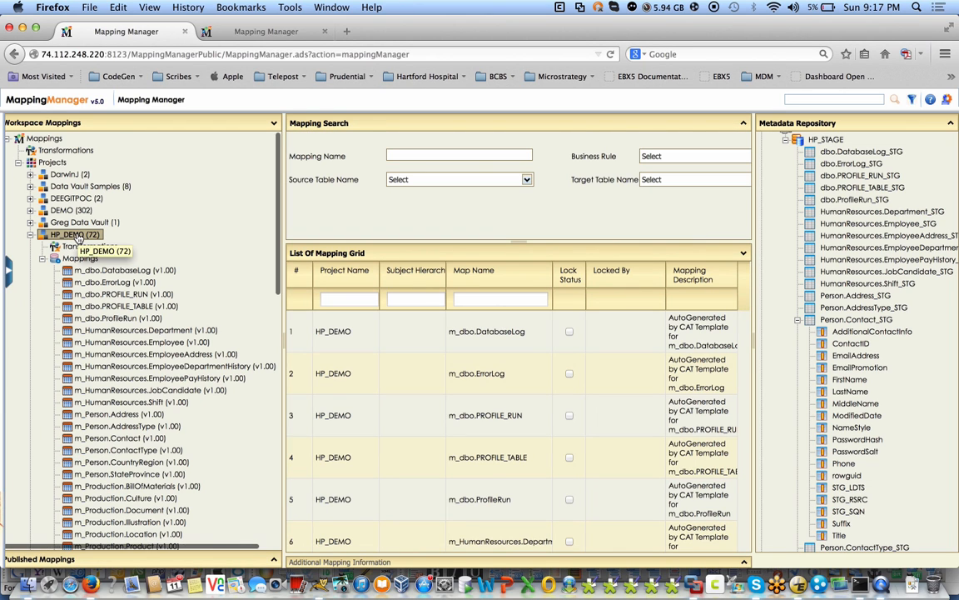
# - Run the Standard Informatica template from the ETL Integration Library on the HP_DEMO project
pyautogui.rightClick(78, 238)
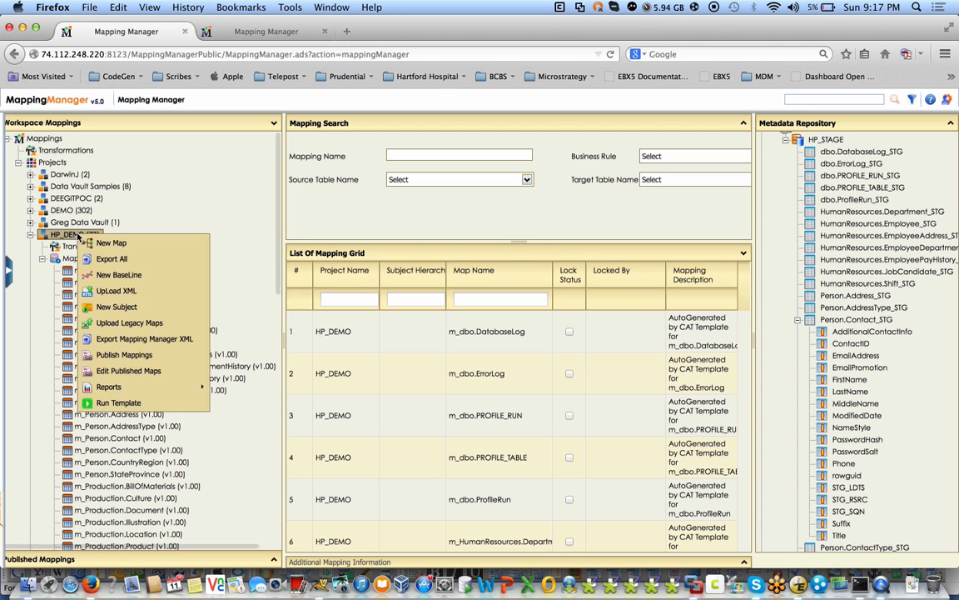
pyautogui.click(118, 404)
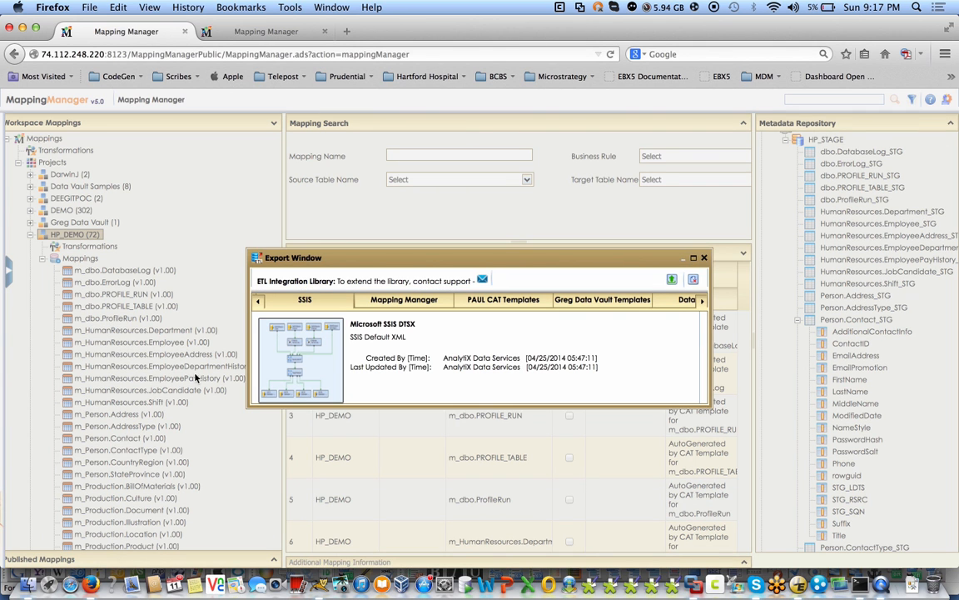
pyautogui.click(694, 259)
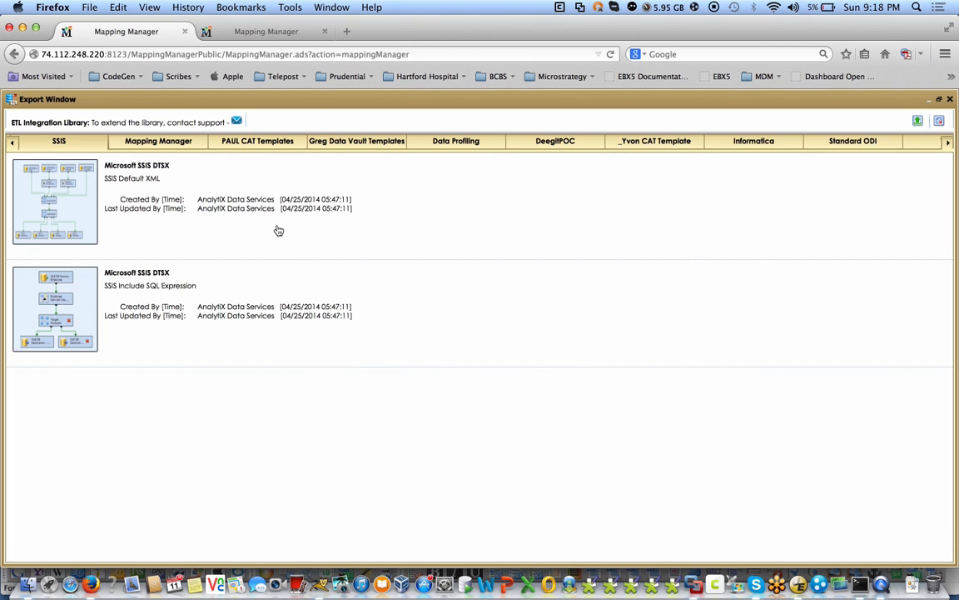
pyautogui.click(740, 144)
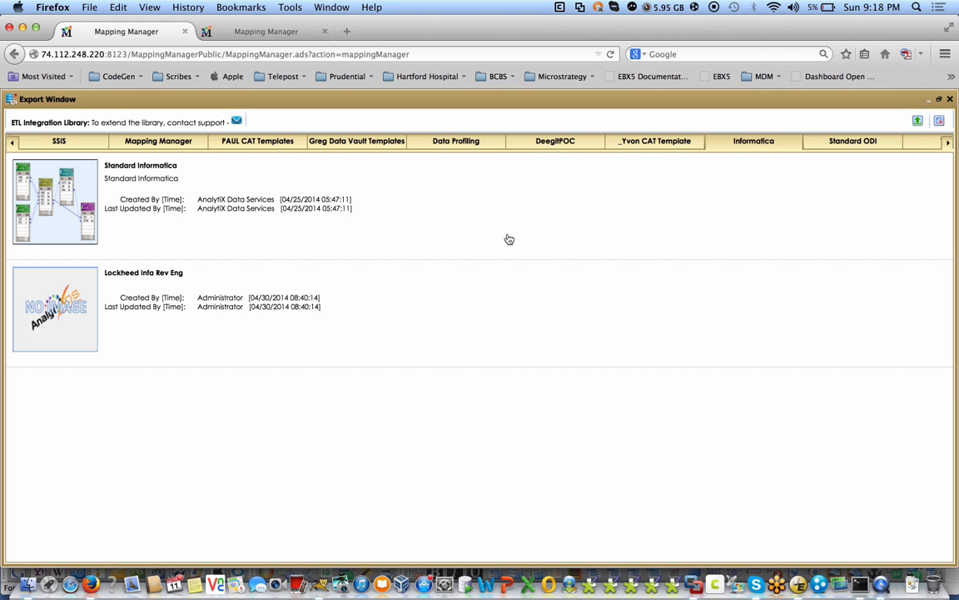
pyautogui.click(62, 200)
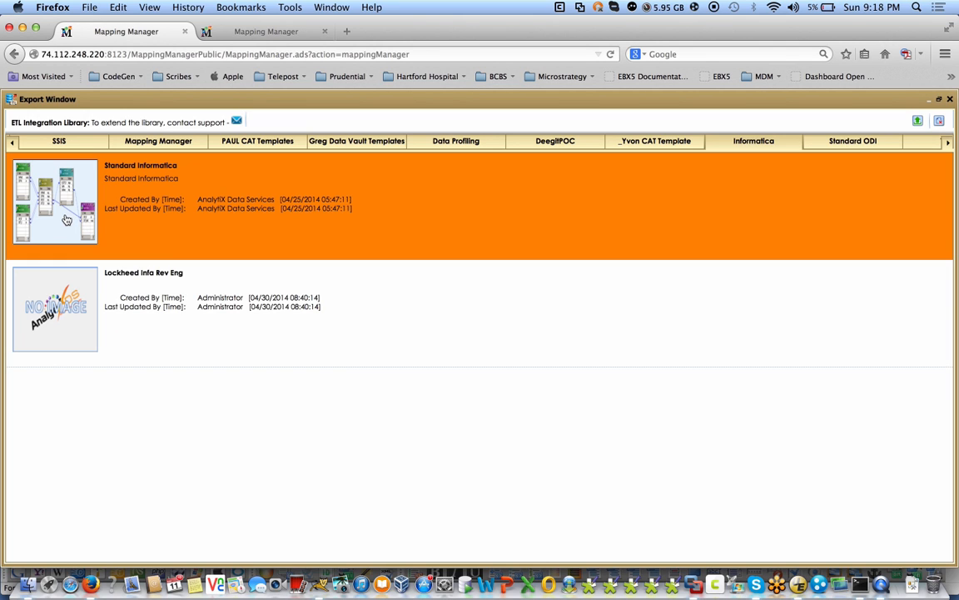
pyautogui.click(916, 122)
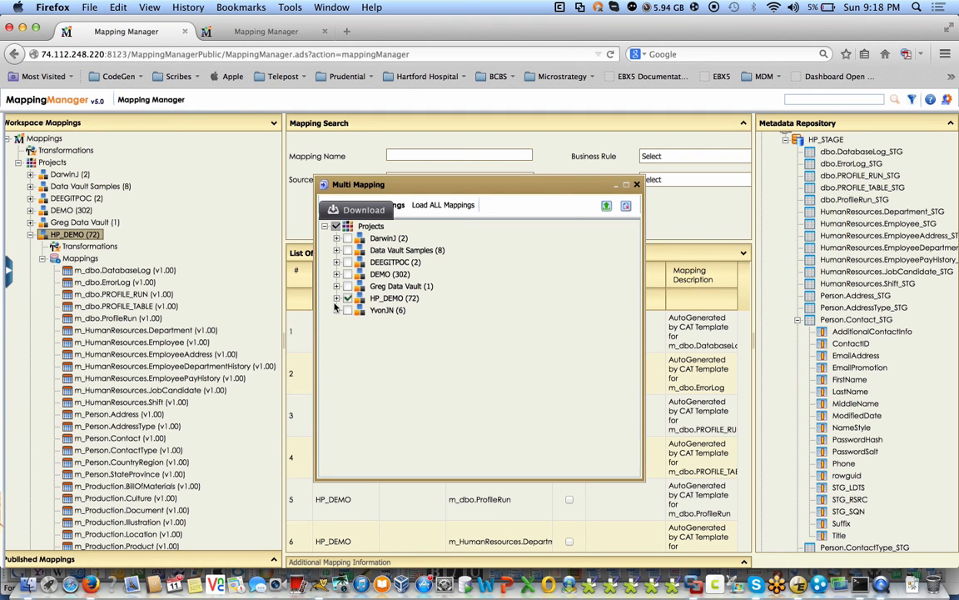
# - Check the HP_DEMO mappings included in the selection, export them and save the resulting ExportETLLibrary.zip file
pyautogui.click(336, 300)
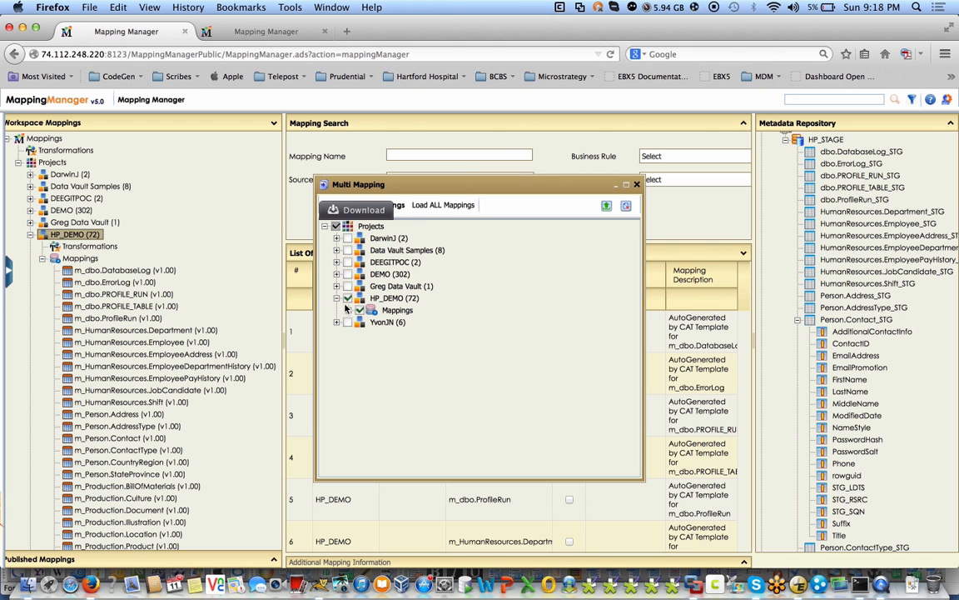
pyautogui.click(348, 311)
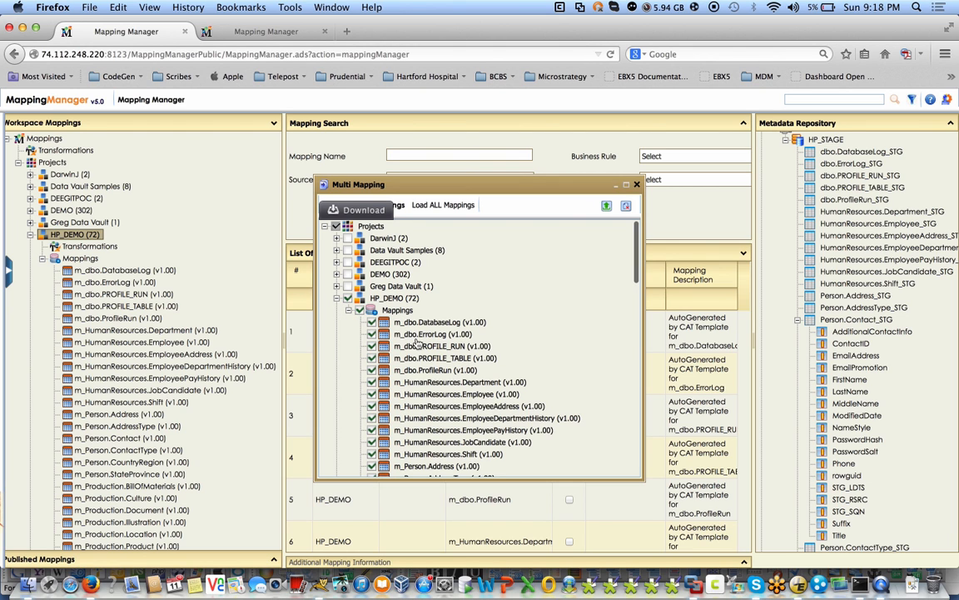
pyautogui.scroll(-3, 425, 383)
pyautogui.scroll(-15, 425, 382)
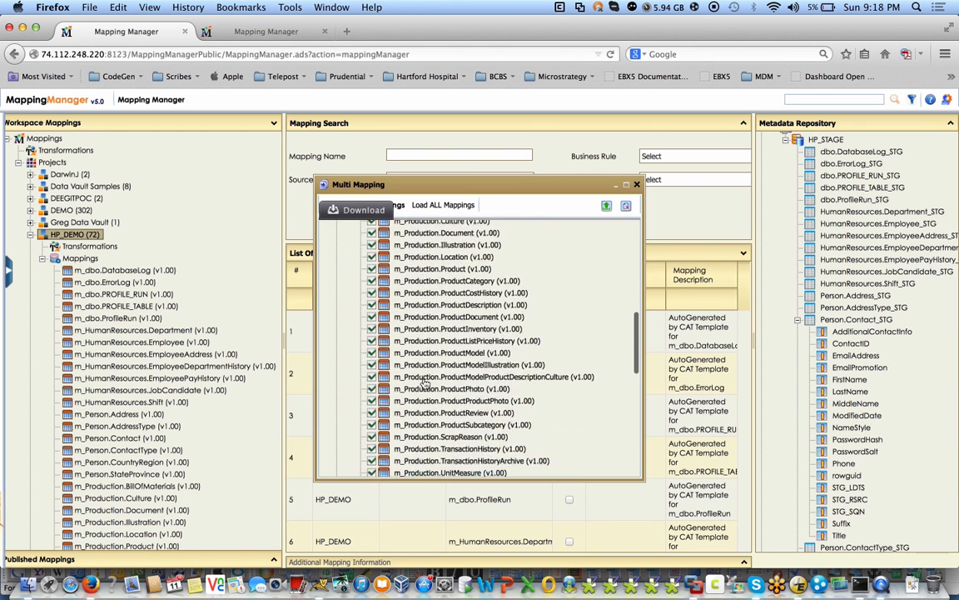
pyautogui.scroll(12, 425, 382)
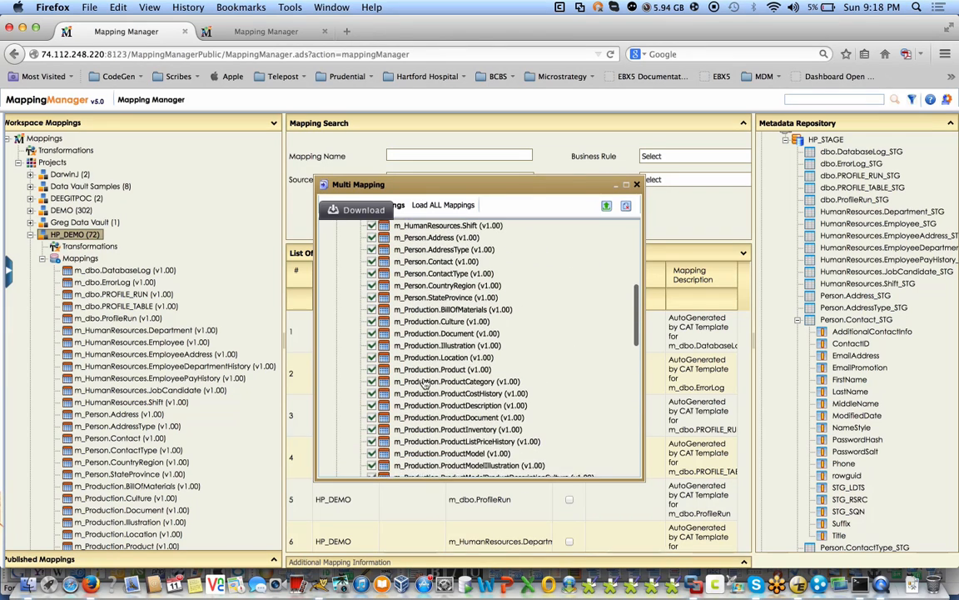
pyautogui.scroll(3, 425, 384)
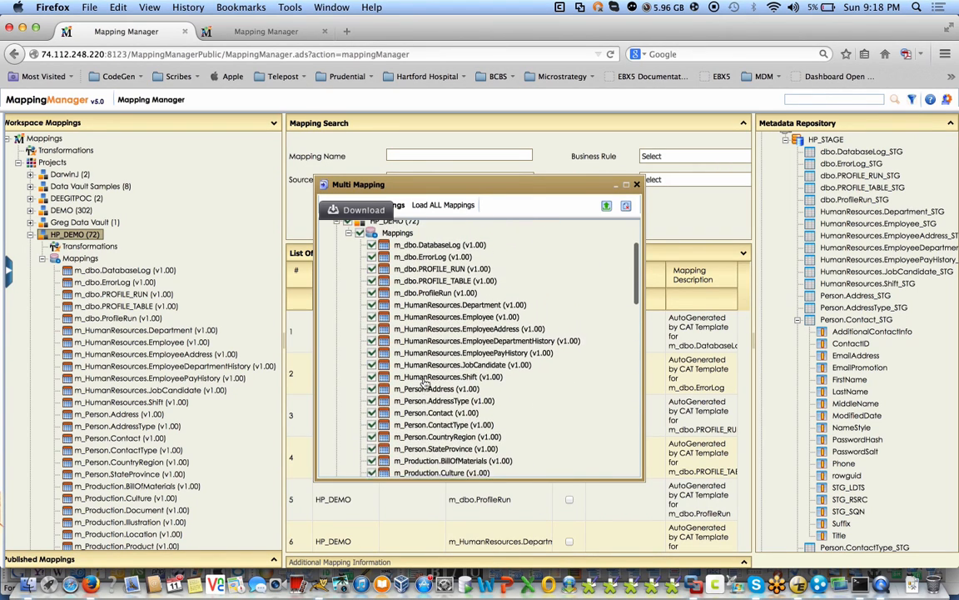
pyautogui.click(606, 206)
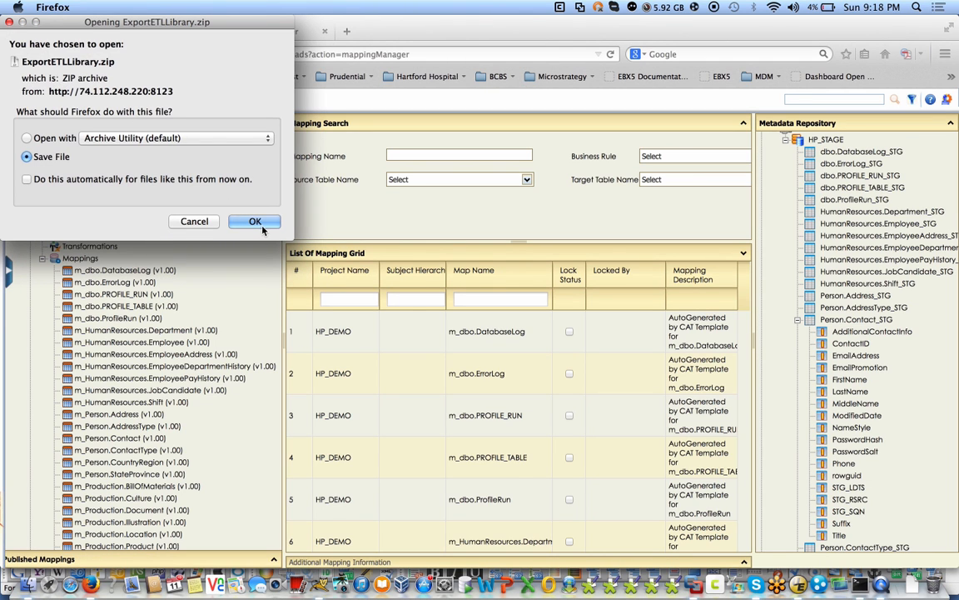
pyautogui.click(255, 222)
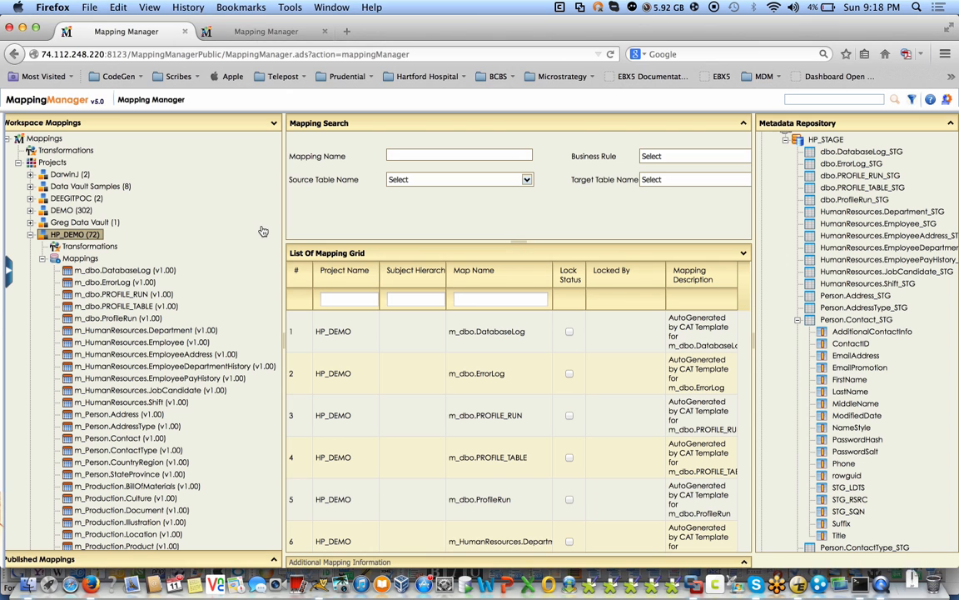
# - Unpack ExportETLLibrary(4).zip from Downloads and open the extracted ExportETLLibrary(4) folder in a Finder window
pyautogui.click(913, 580)
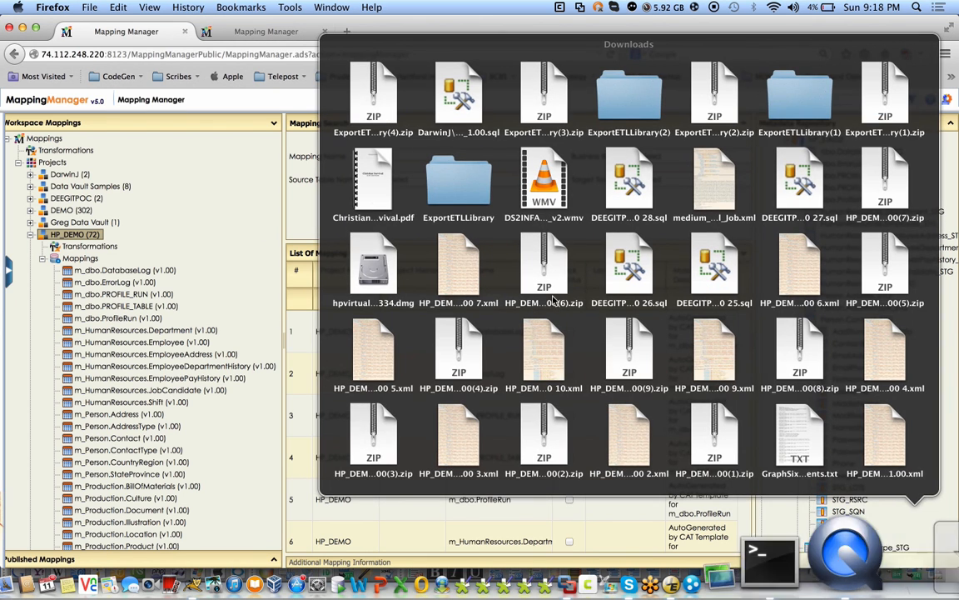
pyautogui.click(376, 103)
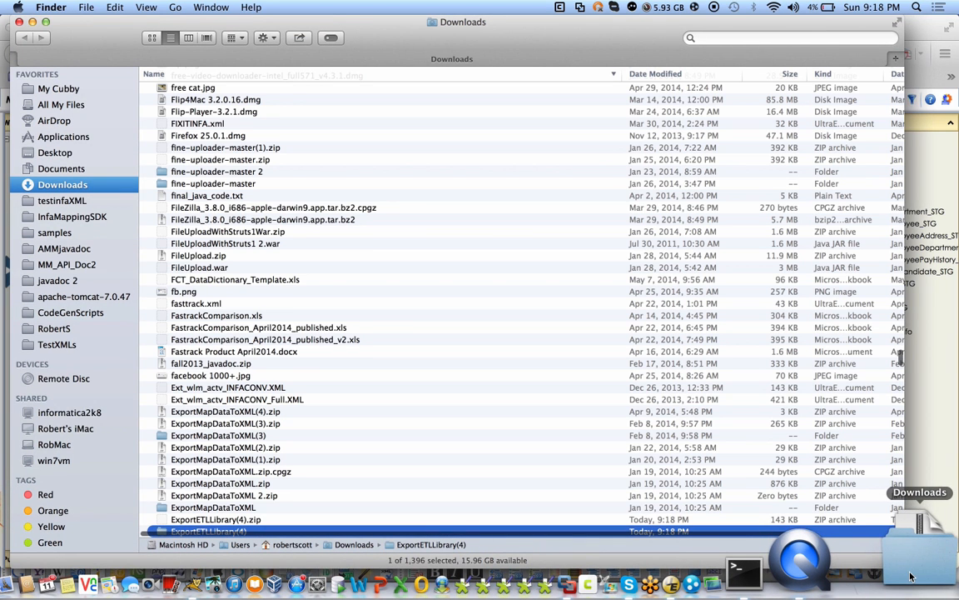
pyautogui.click(911, 576)
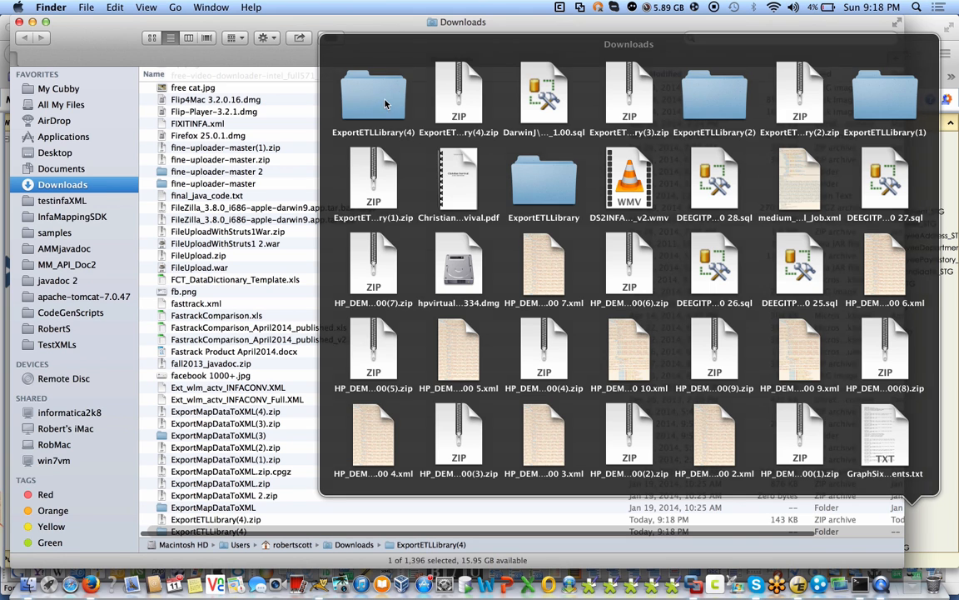
pyautogui.click(385, 103)
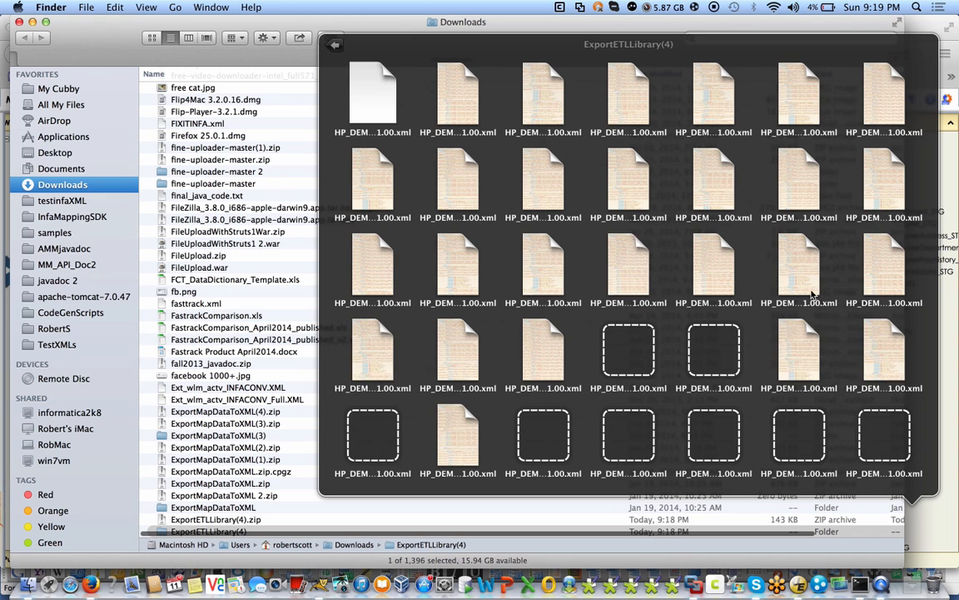
pyautogui.scroll(-2, 799, 299)
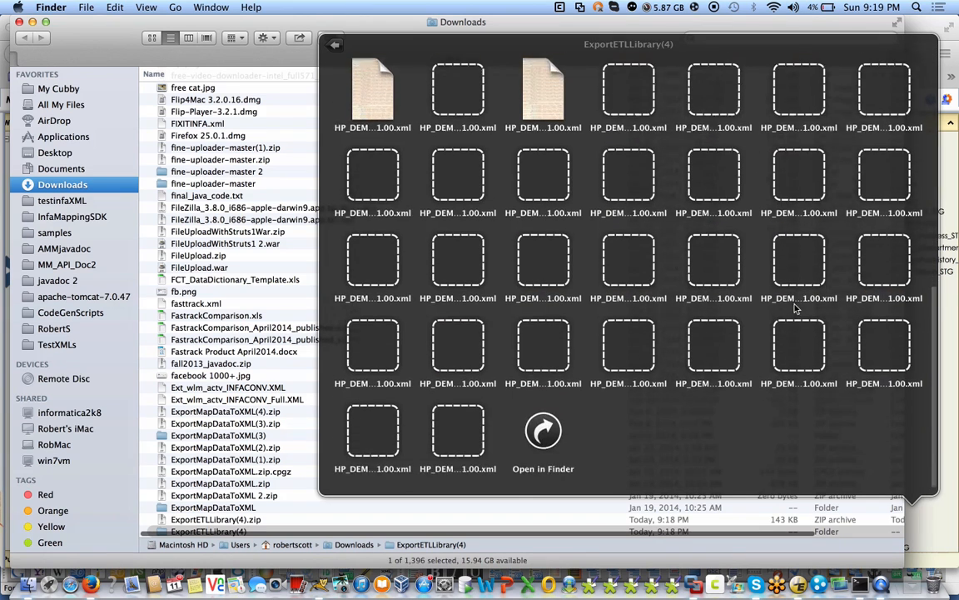
pyautogui.click(544, 436)
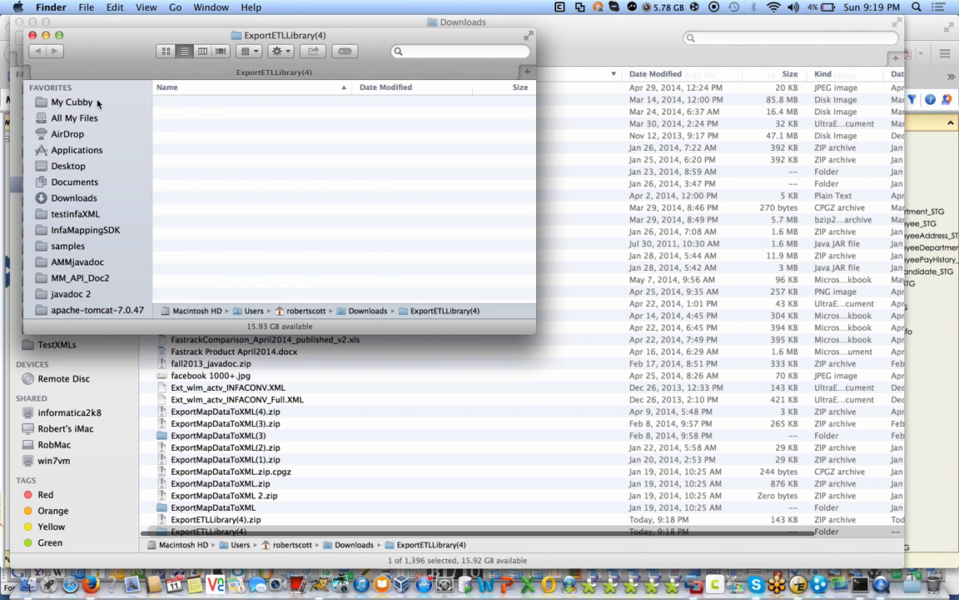
# - Enlarge the ExportETLLibrary(4) window, widen its Name column and read through the exported XML mapping files
pyautogui.click(59, 35)
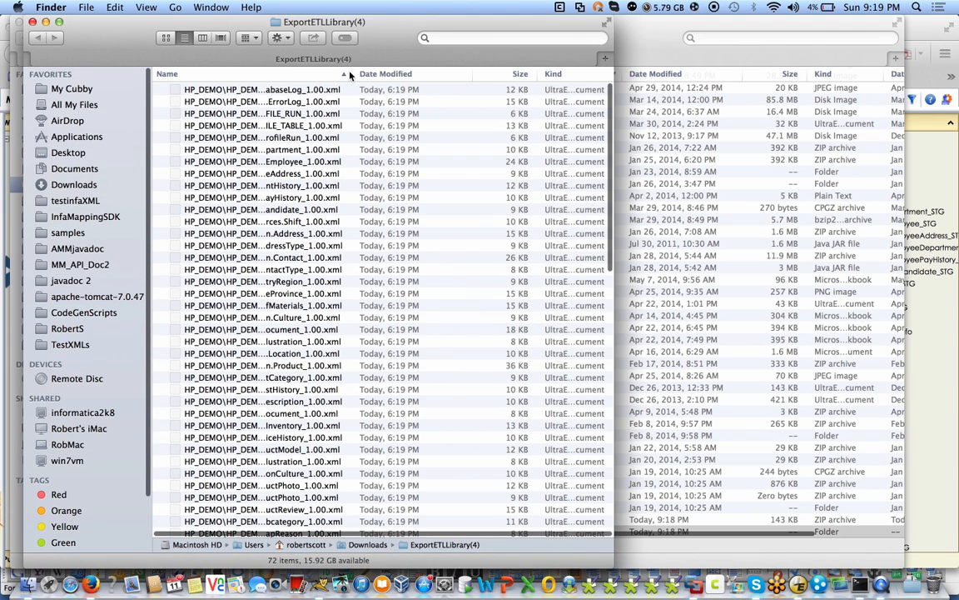
pyautogui.moveTo(353, 76); pyautogui.dragTo(395, 76)
pyautogui.scroll(-10, 339, 114)
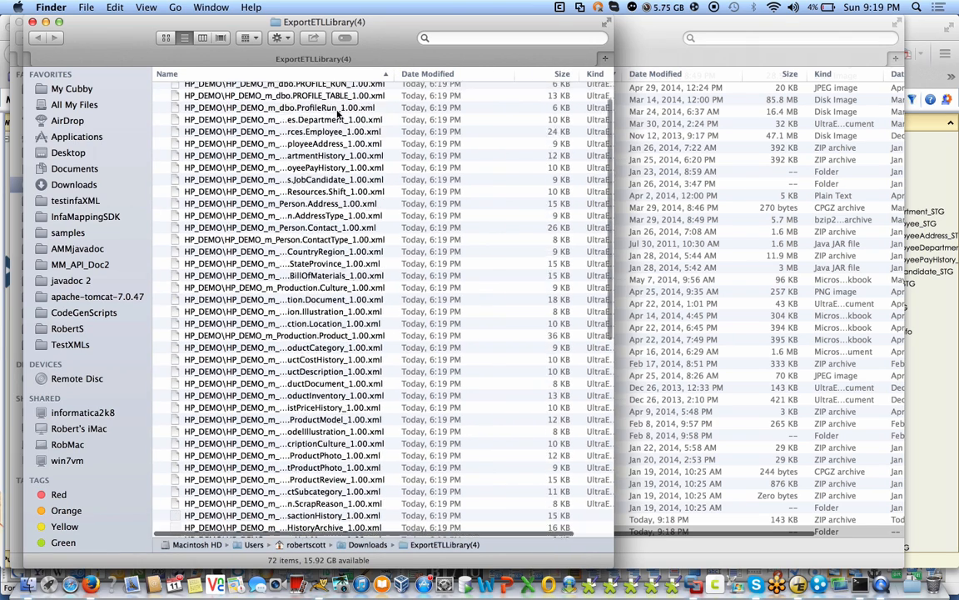
pyautogui.scroll(-5, 339, 114)
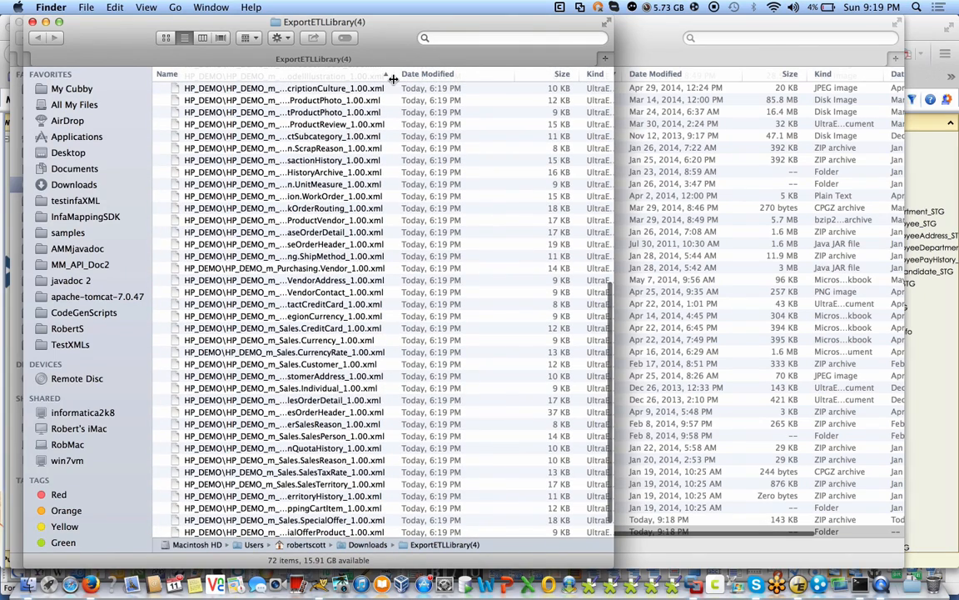
pyautogui.moveTo(393, 79); pyautogui.dragTo(441, 79)
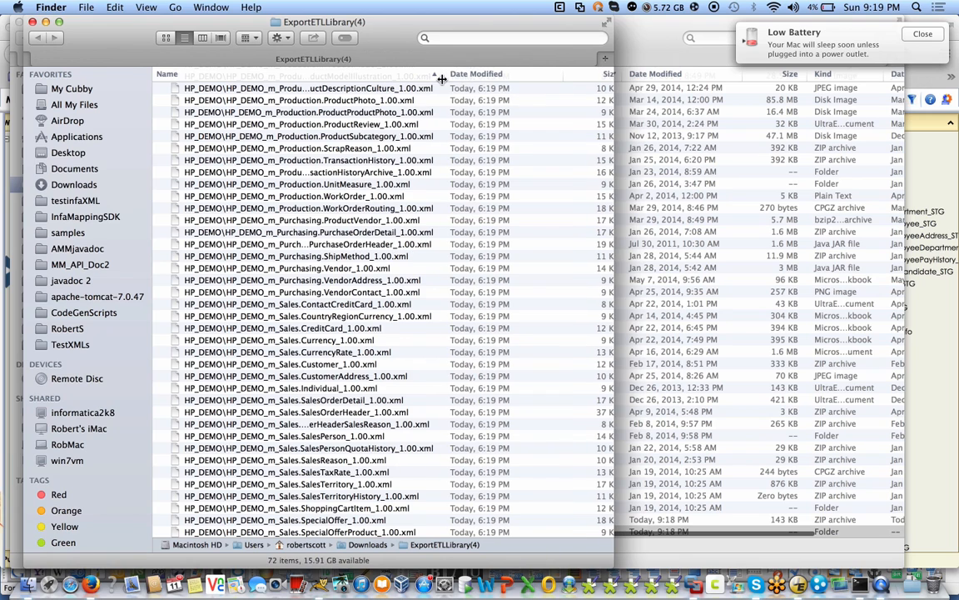
pyautogui.scroll(-2, 387, 188)
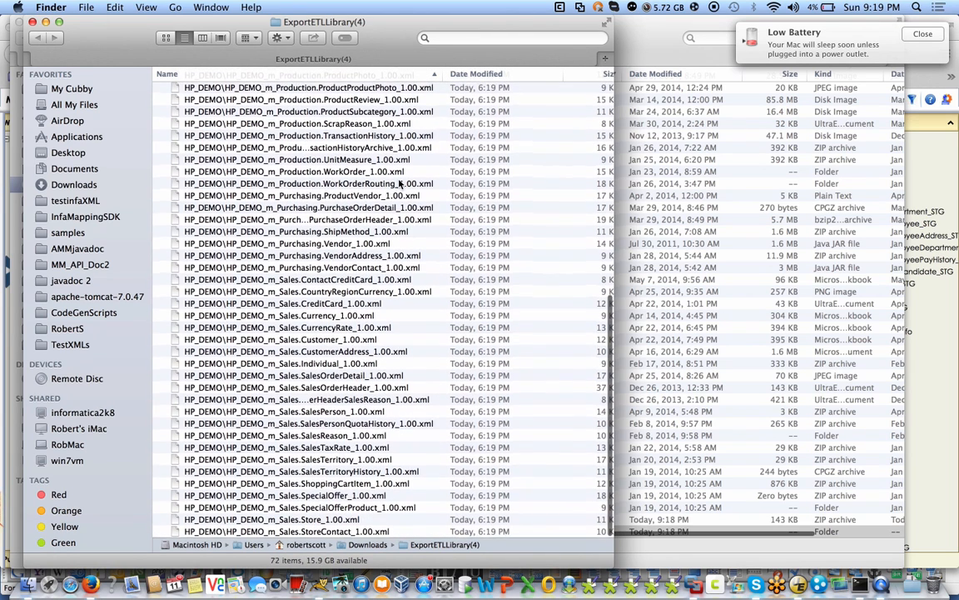
pyautogui.click(922, 34)
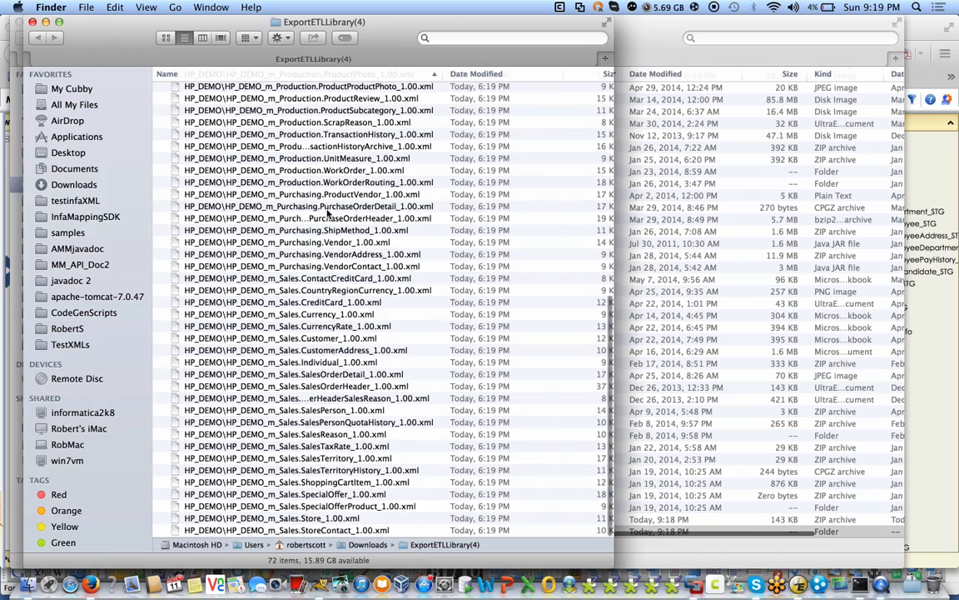
pyautogui.scroll(8, 327, 213)
pyautogui.scroll(10, 328, 213)
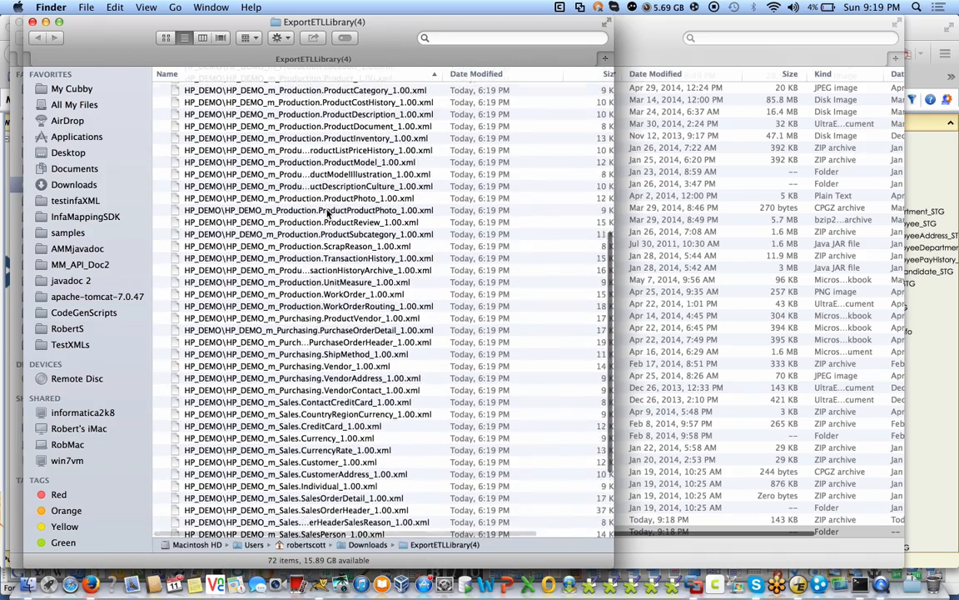
pyautogui.scroll(8, 327, 214)
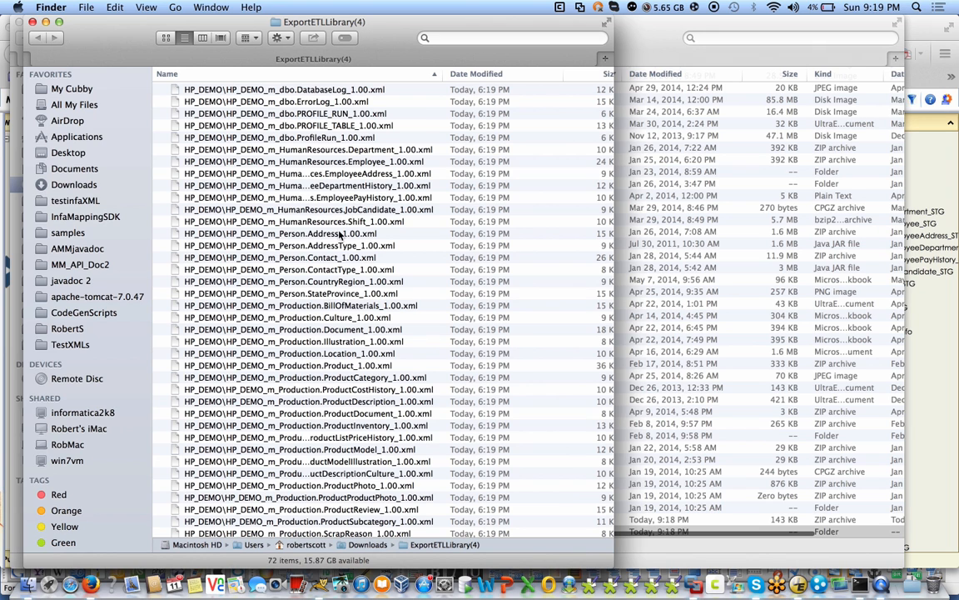
# - Switch to Informatica PowerCenter Designer and start importing objects into the Informatica folder's Mappings
pyautogui.press('super+Tab')
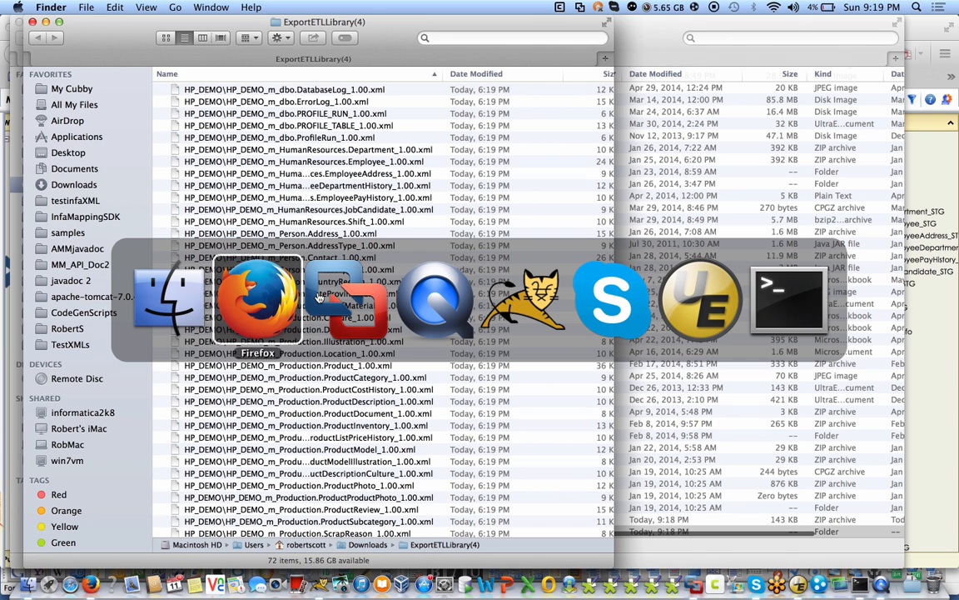
pyautogui.press('super+Tab')
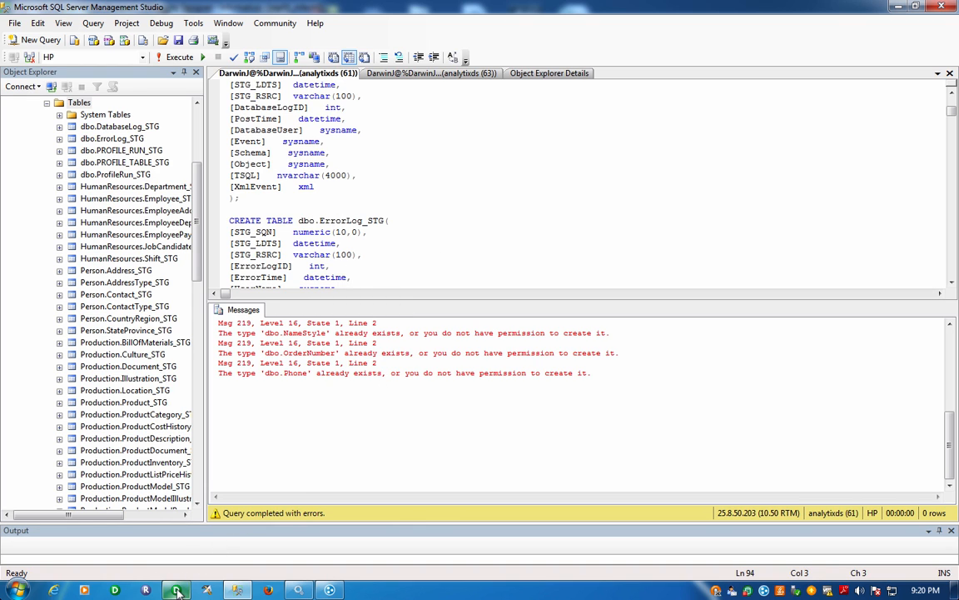
pyautogui.moveTo(176, 590)
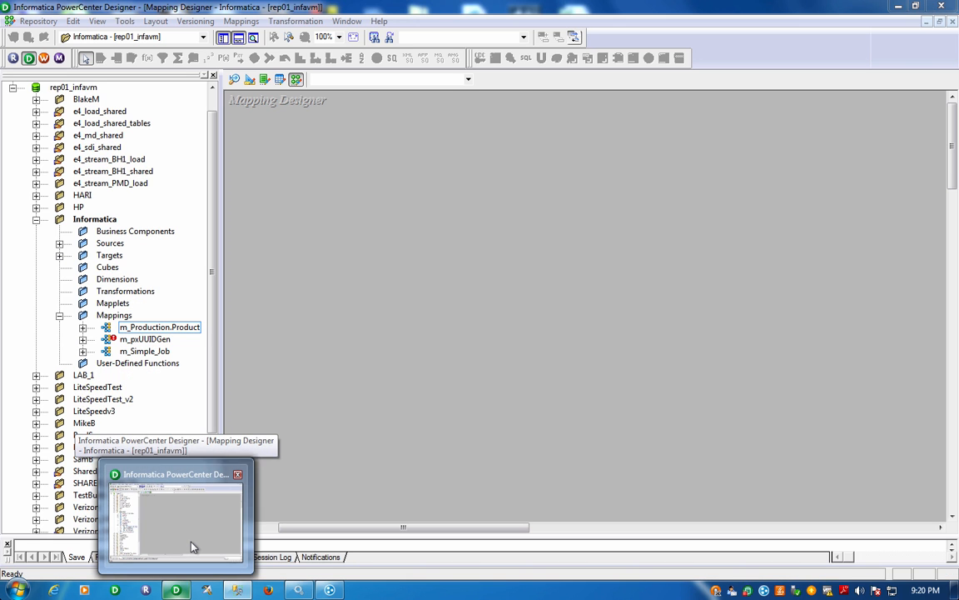
pyautogui.click(193, 546)
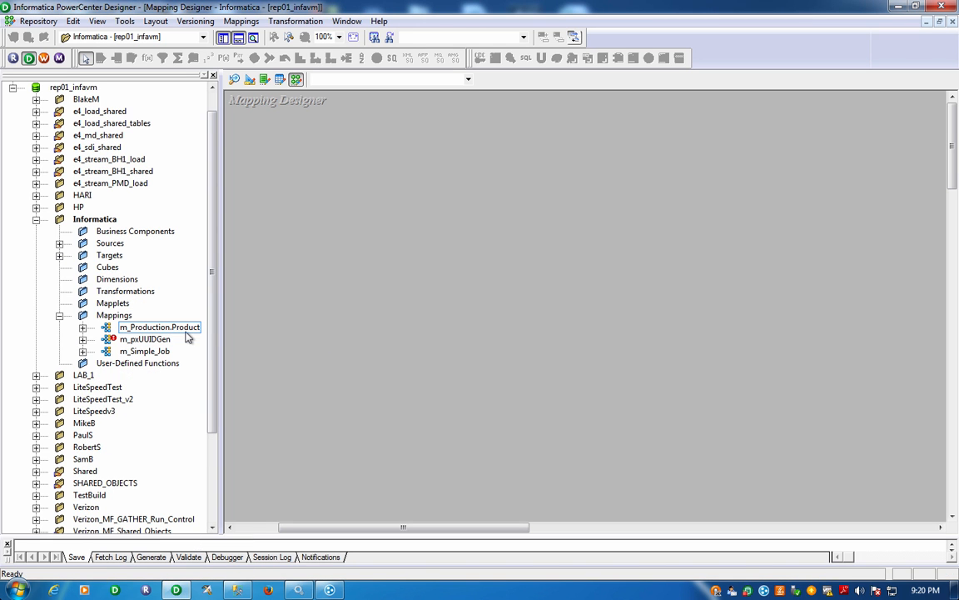
pyautogui.click(119, 316)
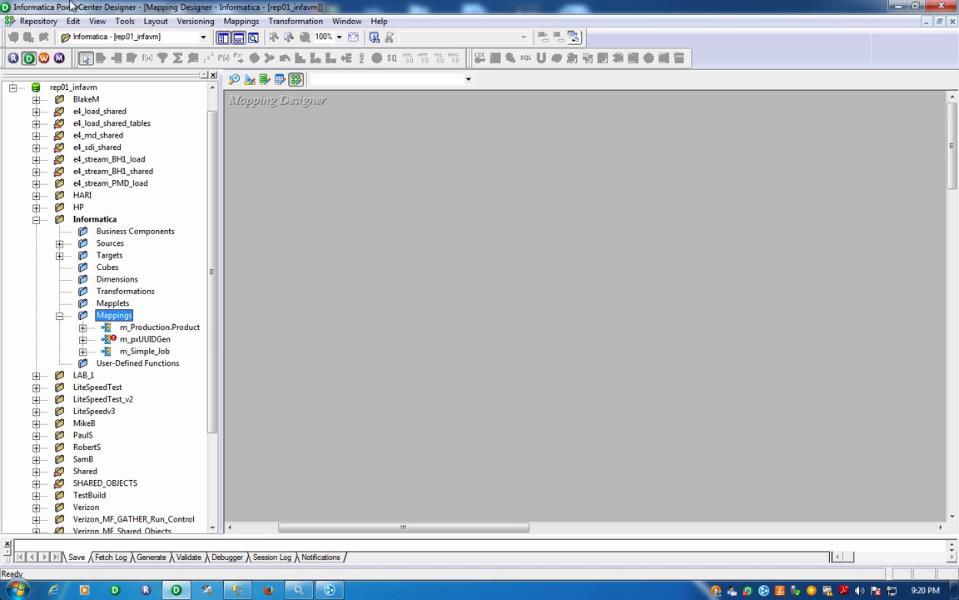
pyautogui.click(40, 22)
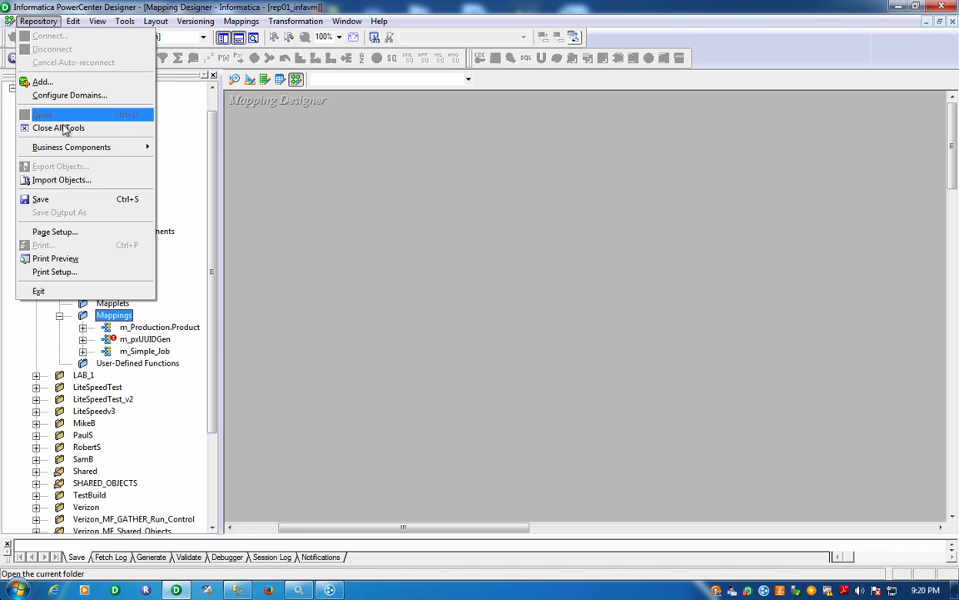
pyautogui.click(63, 180)
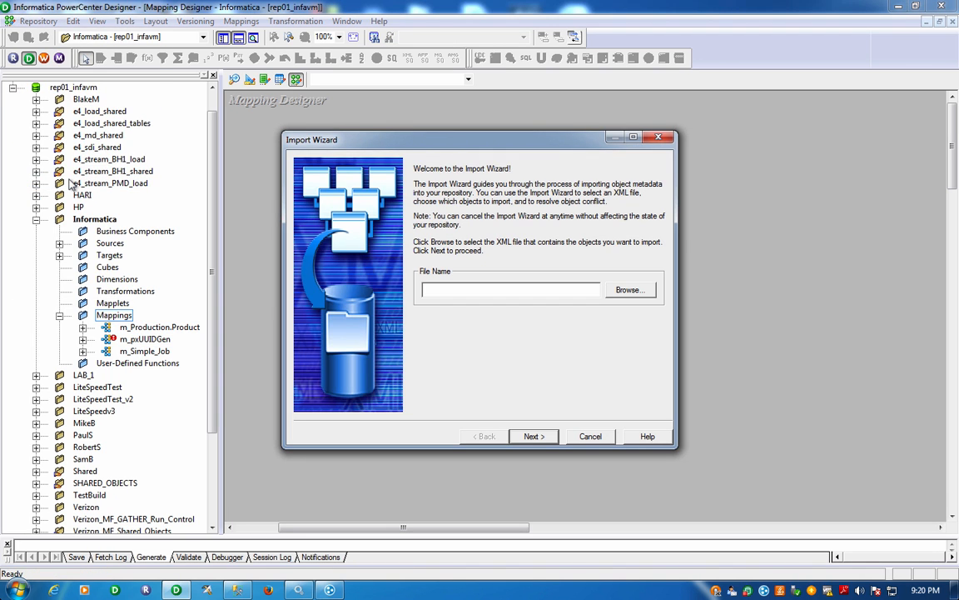
# - Choose HP_DEMO@%HP_DEMO_m_Person.Contact_1.00.xml from the ExportETLLibrary(4) folder in Downloads as the import file
pyautogui.click(626, 290)
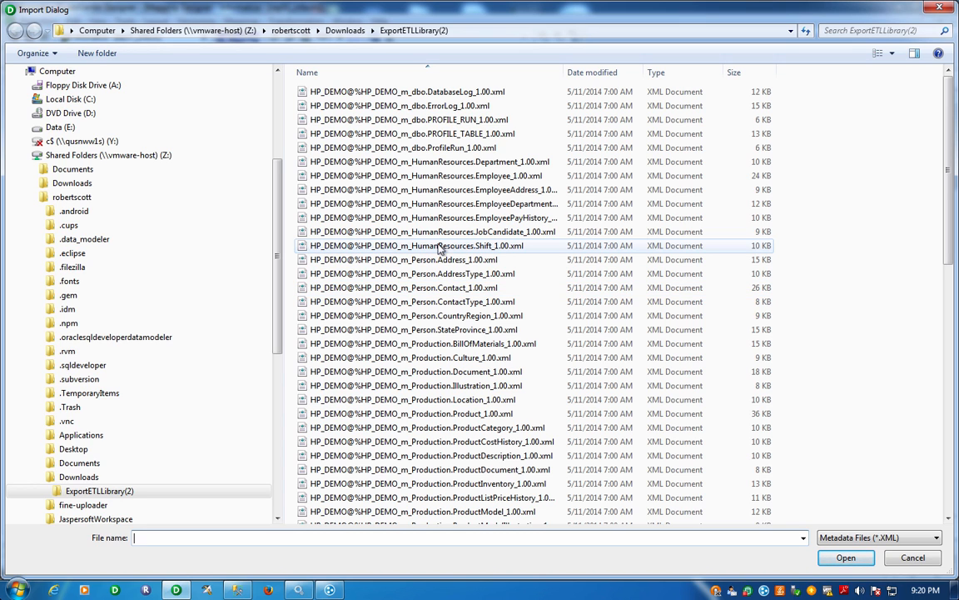
pyautogui.click(342, 30)
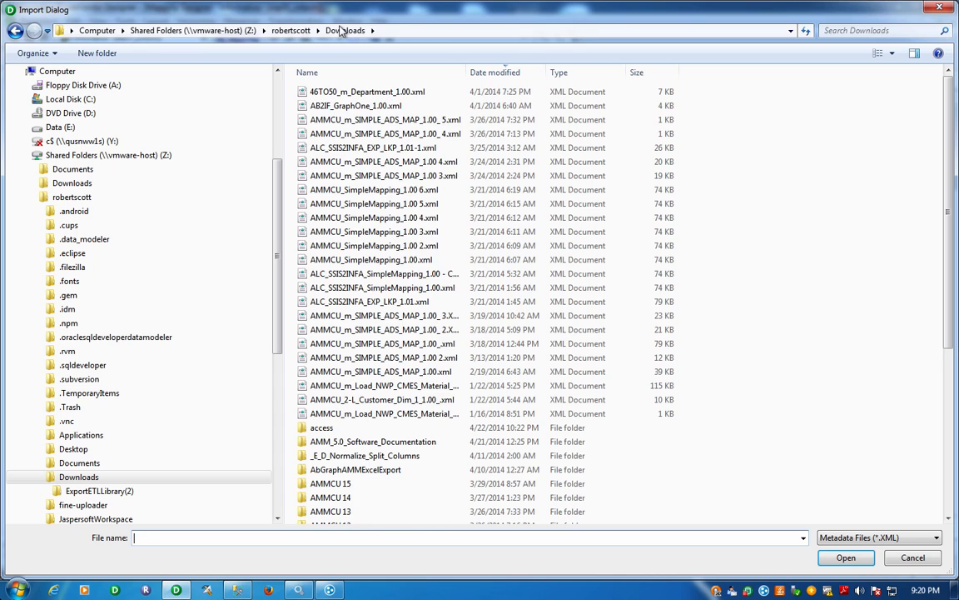
pyautogui.scroll(-15, 363, 163)
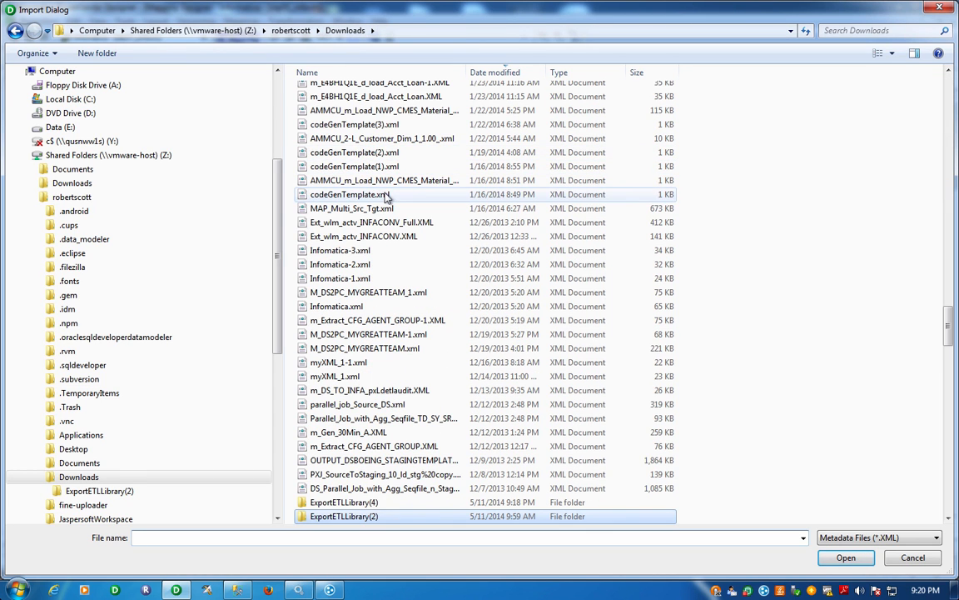
pyautogui.click(359, 504)
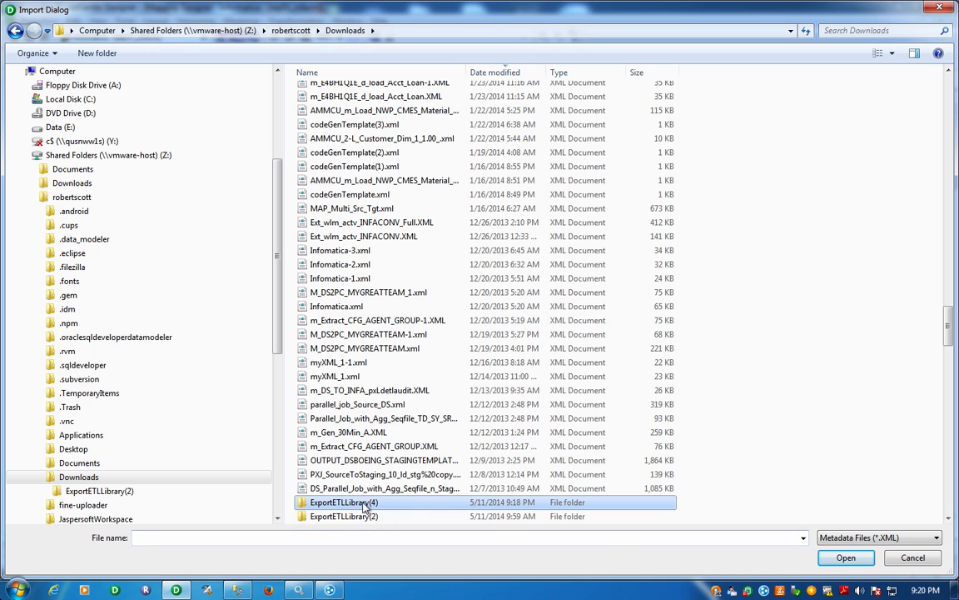
pyautogui.doubleClick(306, 504)
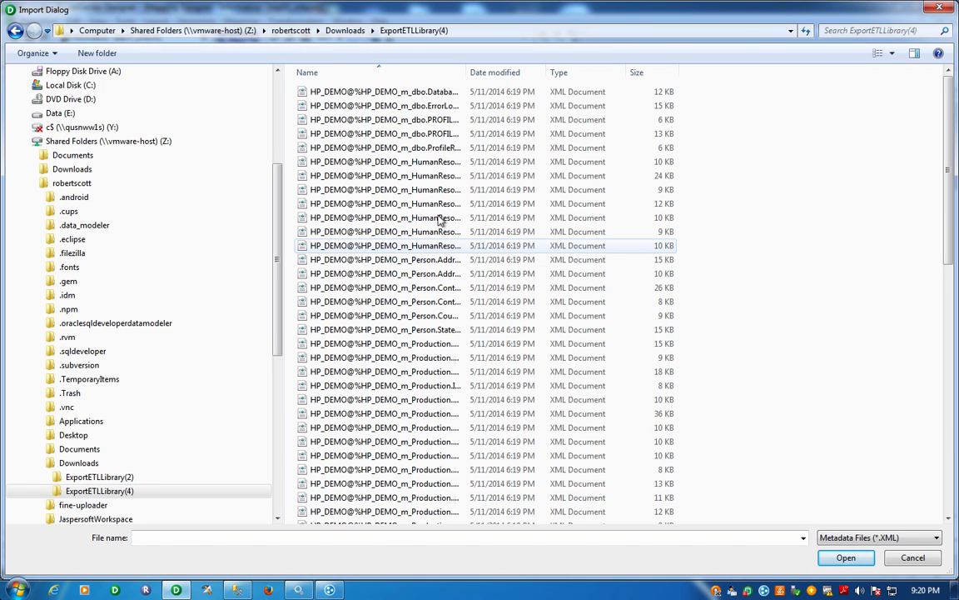
pyautogui.moveTo(469, 70); pyautogui.dragTo(606, 89)
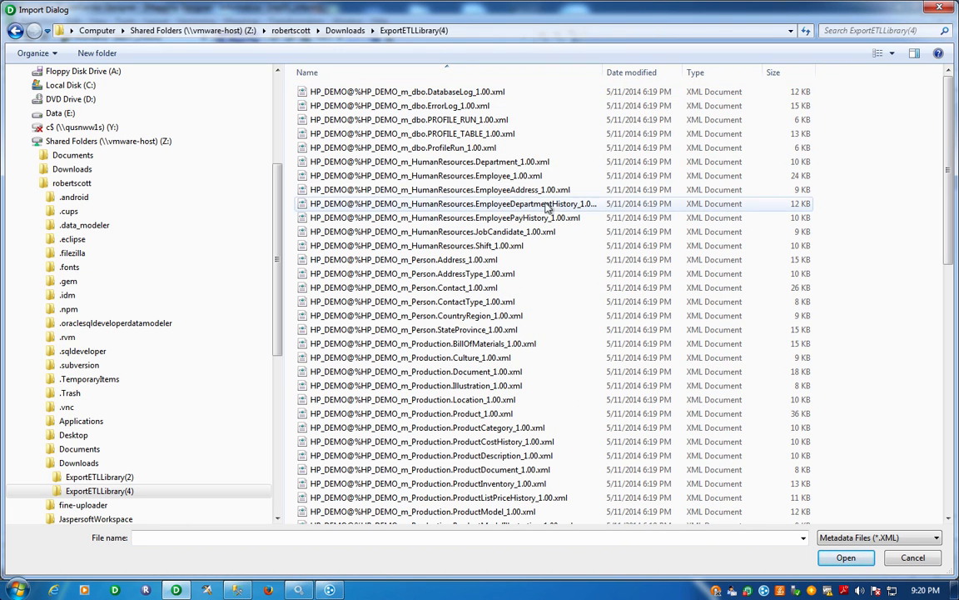
pyautogui.click(396, 289)
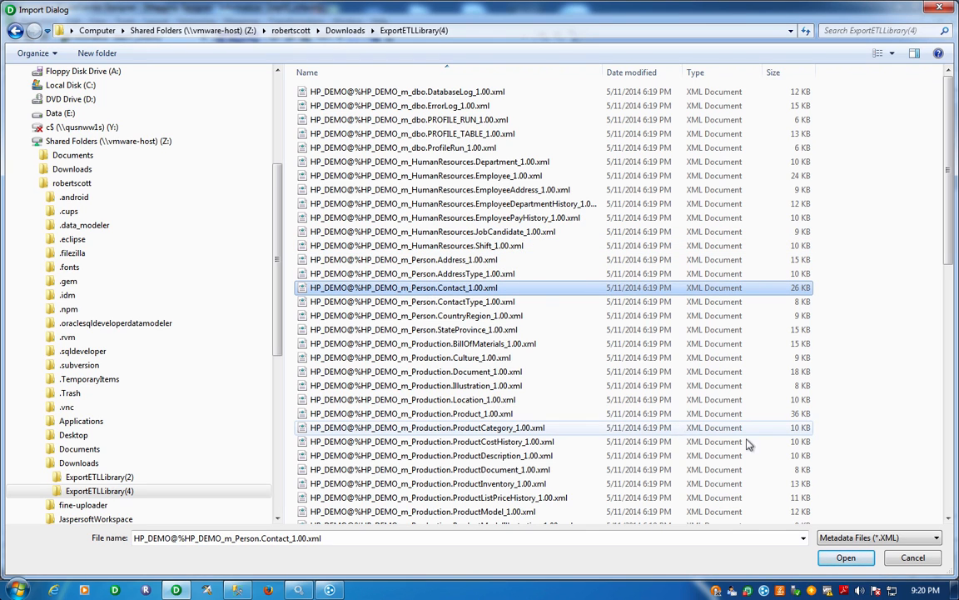
pyautogui.click(845, 557)
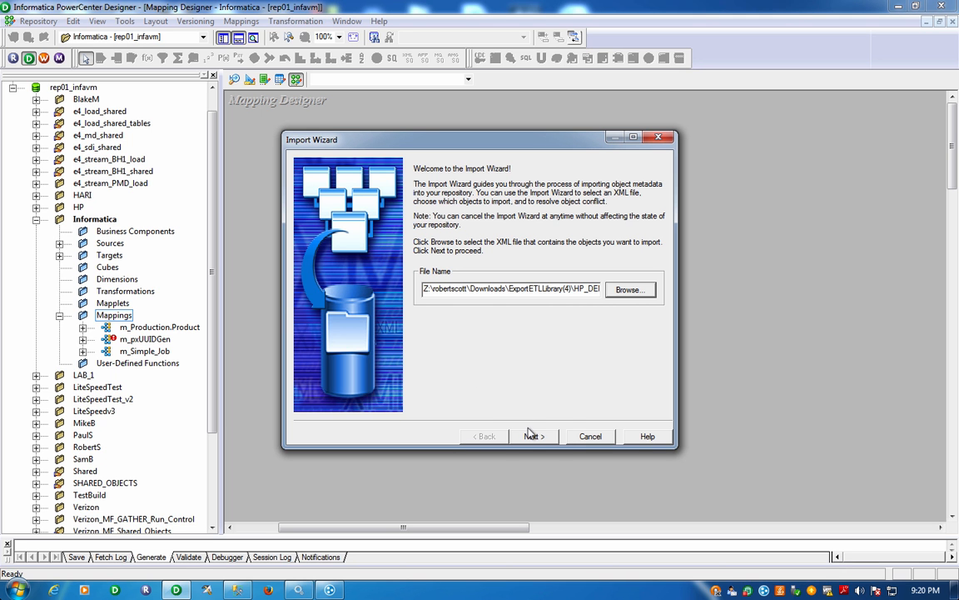
# - Add all objects in the file to the import, run it into the Informatica folder and finish the wizard
pyautogui.click(531, 434)
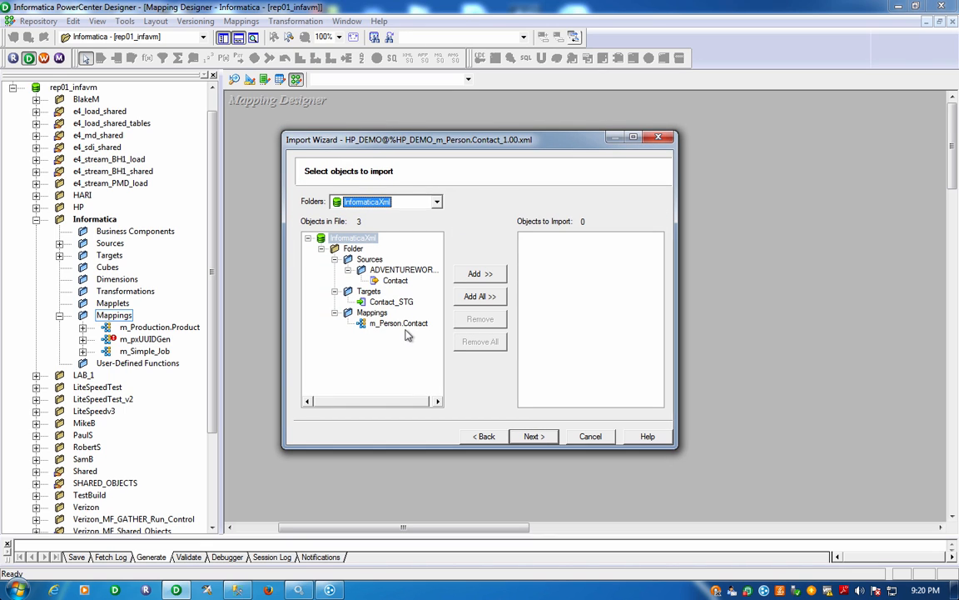
pyautogui.click(477, 297)
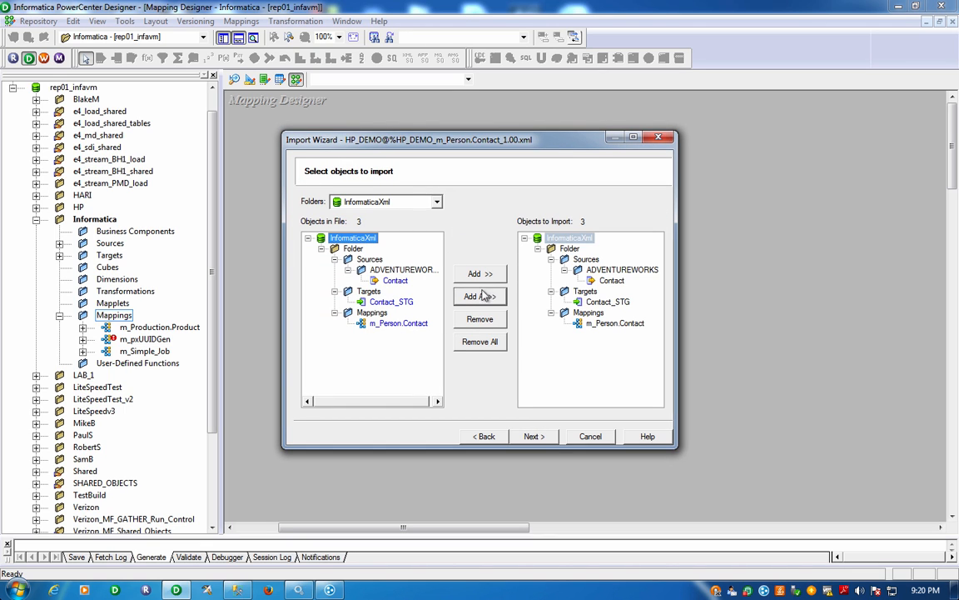
pyautogui.click(532, 436)
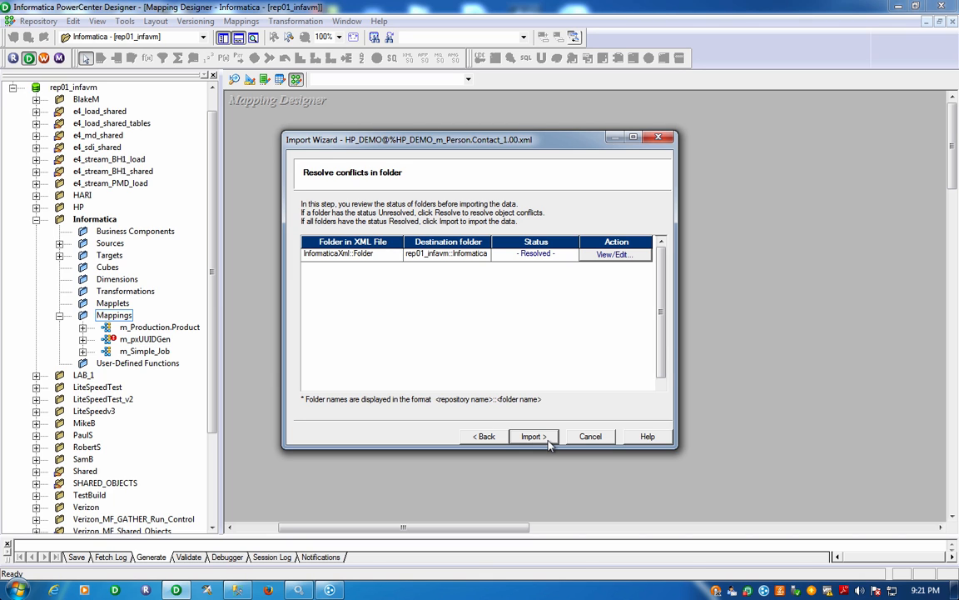
pyautogui.click(533, 436)
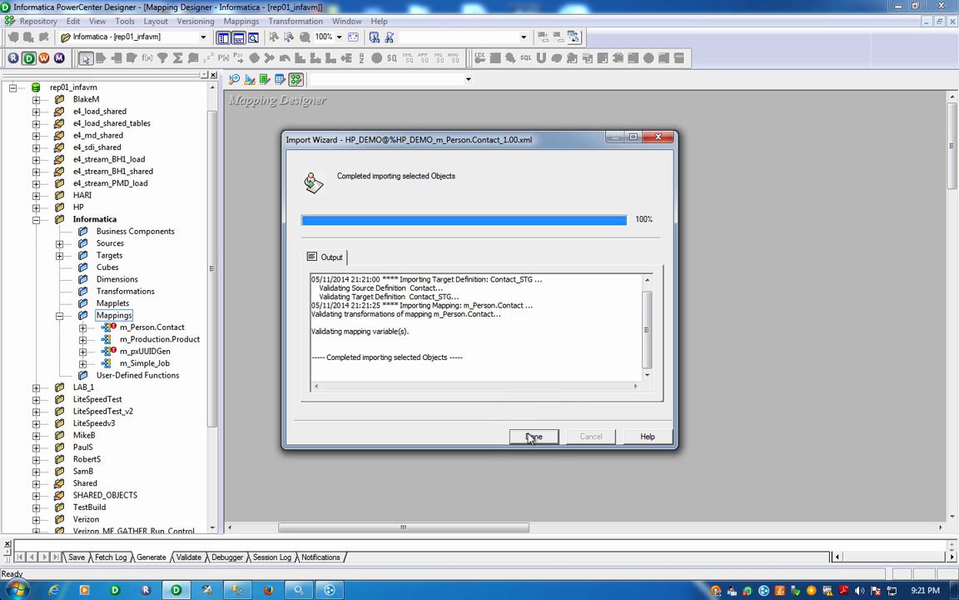
pyautogui.click(531, 437)
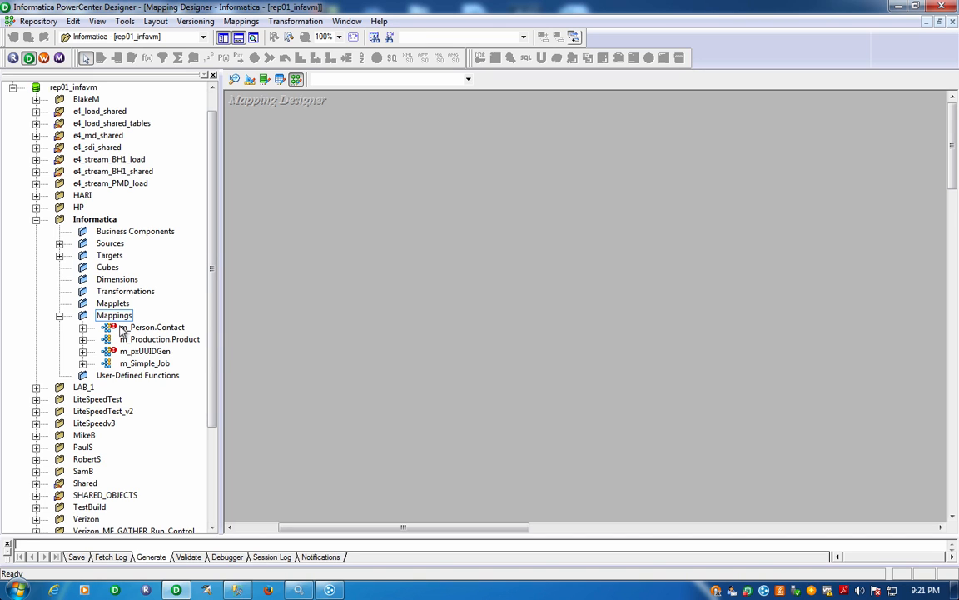
# - Open the m_Person.Contact mapping in the Mapping Designer, arrange its objects as icons and rearrange them all in expanded form
pyautogui.click(125, 327)
pyautogui.moveTo(125, 327); pyautogui.dragTo(383, 257)
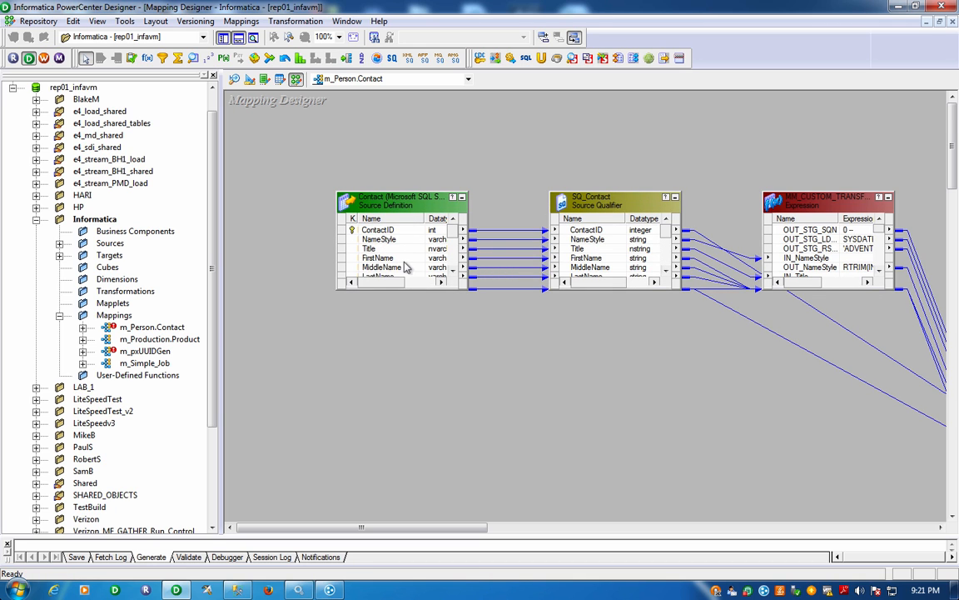
pyautogui.rightClick(355, 323)
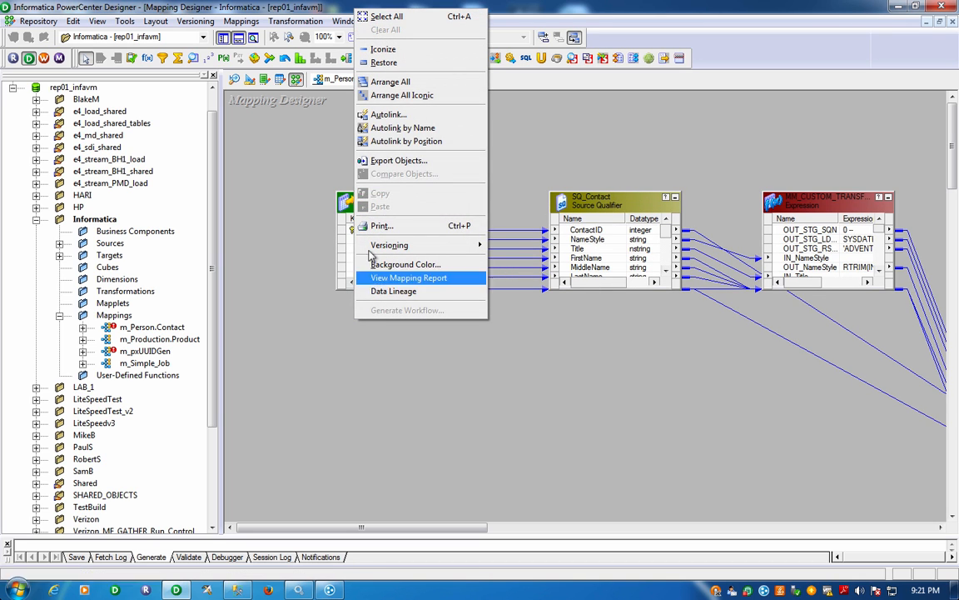
pyautogui.click(398, 96)
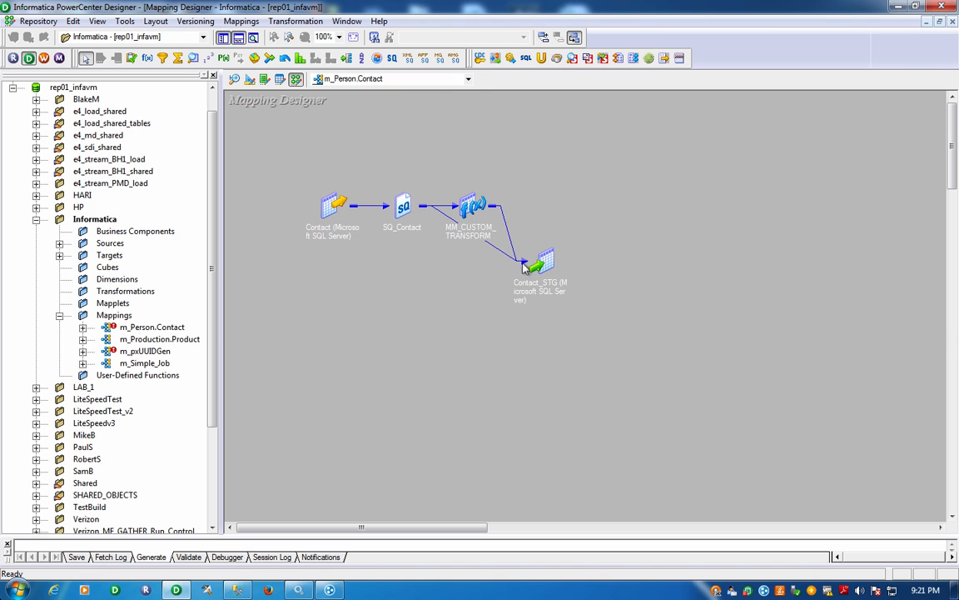
pyautogui.rightClick(349, 327)
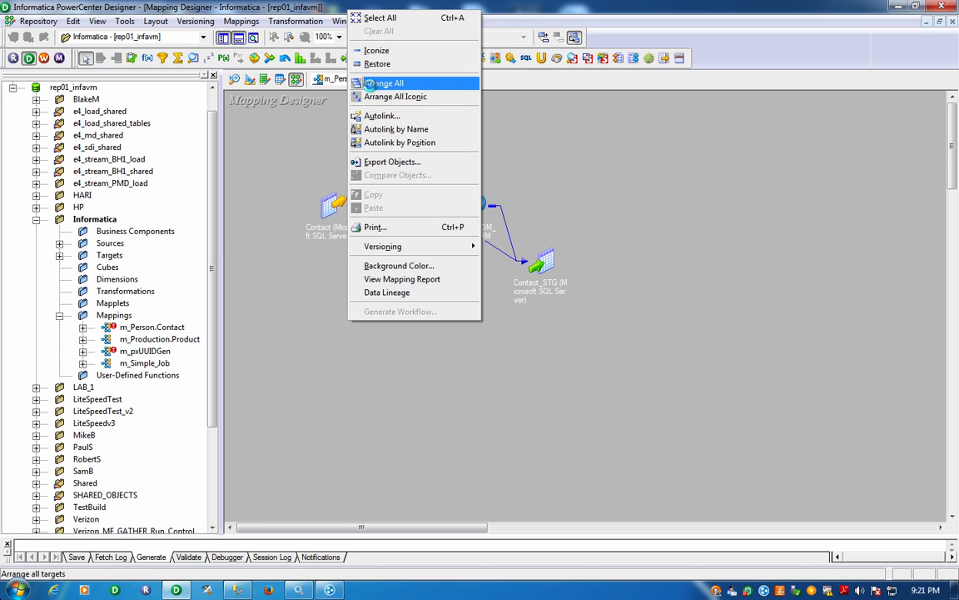
pyautogui.click(372, 86)
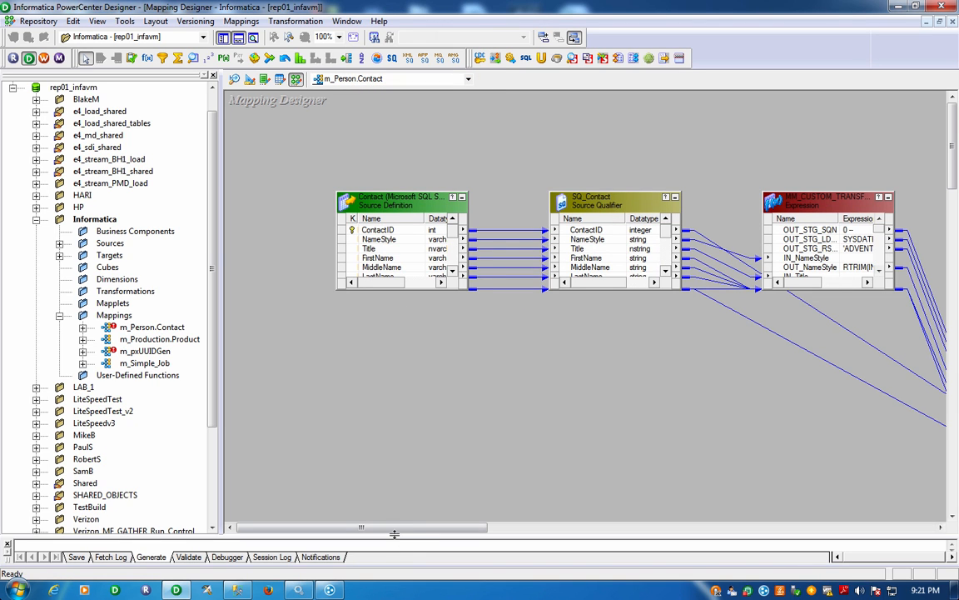
# - Open the MM_CUSTOM_TRANSFORM expression for editing and examine the expressions on its ports
pyautogui.moveTo(393, 535); pyautogui.dragTo(492, 534)
pyautogui.doubleClick(522, 206)
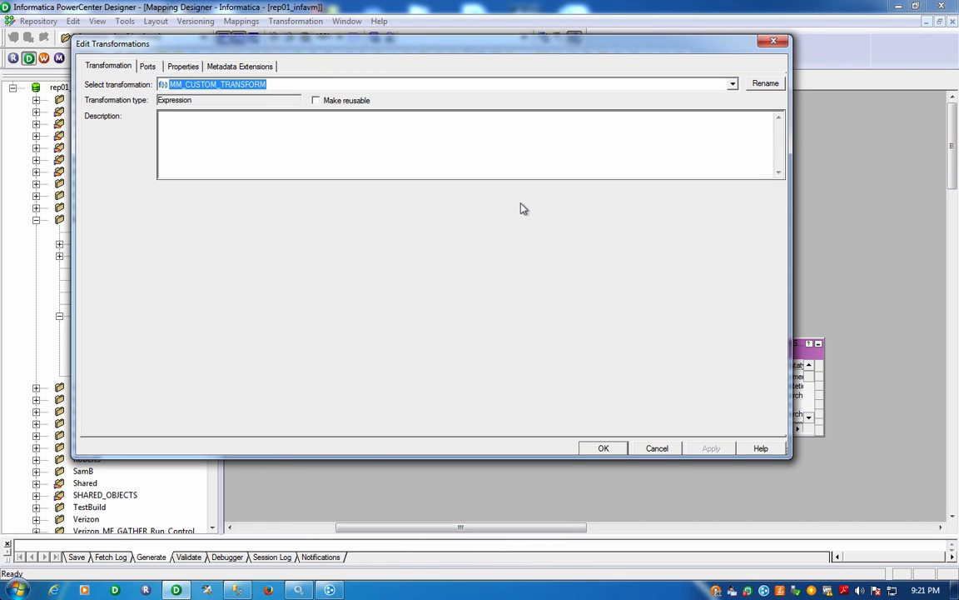
pyautogui.click(150, 67)
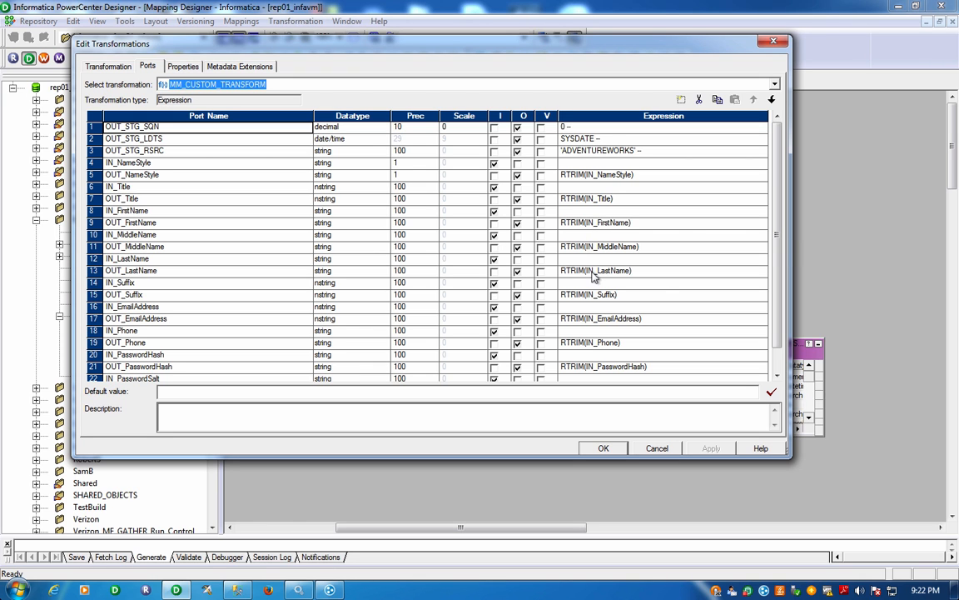
# - Switch to Mapping Manager in Firefox, open the m_Person.Contact specification and check its Business Rule column
pyautogui.press('super+Tab')
pyautogui.press('super+Tab')
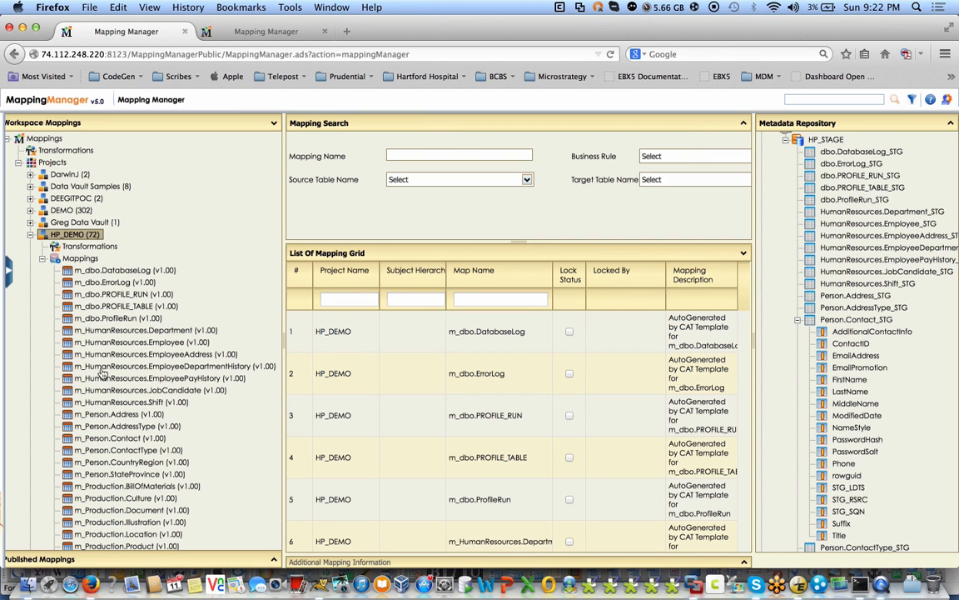
pyautogui.doubleClick(133, 438)
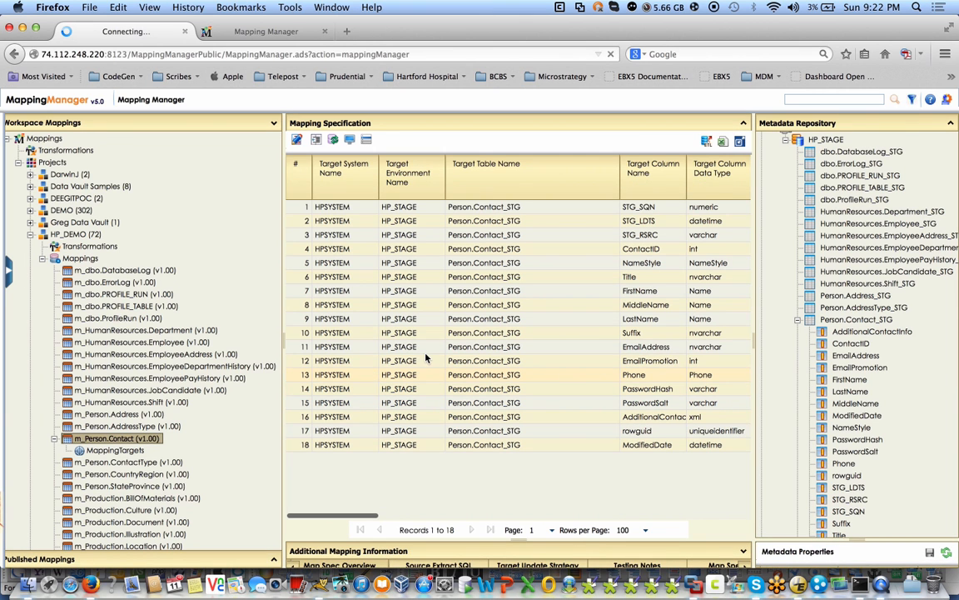
pyautogui.hscroll(2, 425, 358)
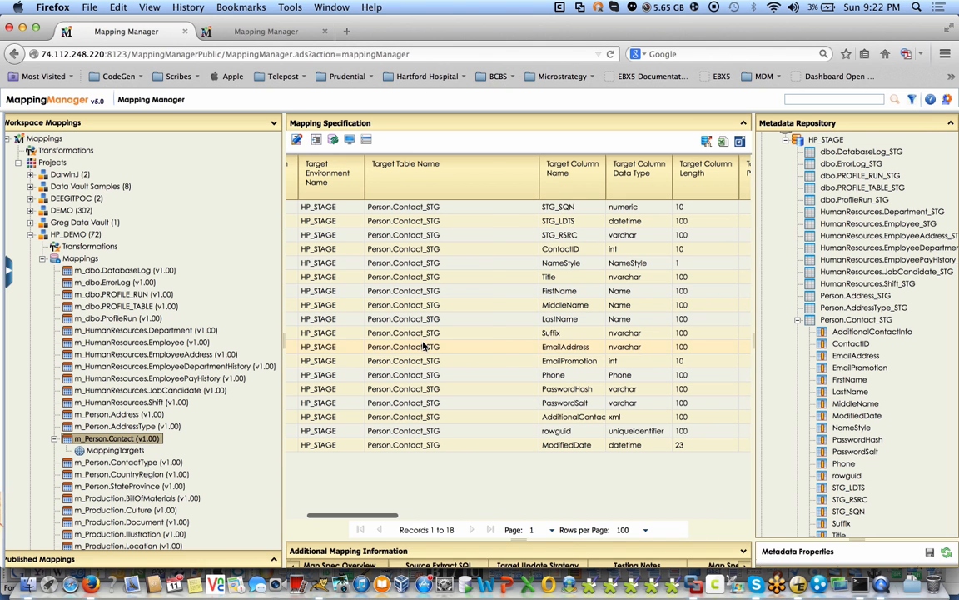
pyautogui.hscroll(5, 423, 346)
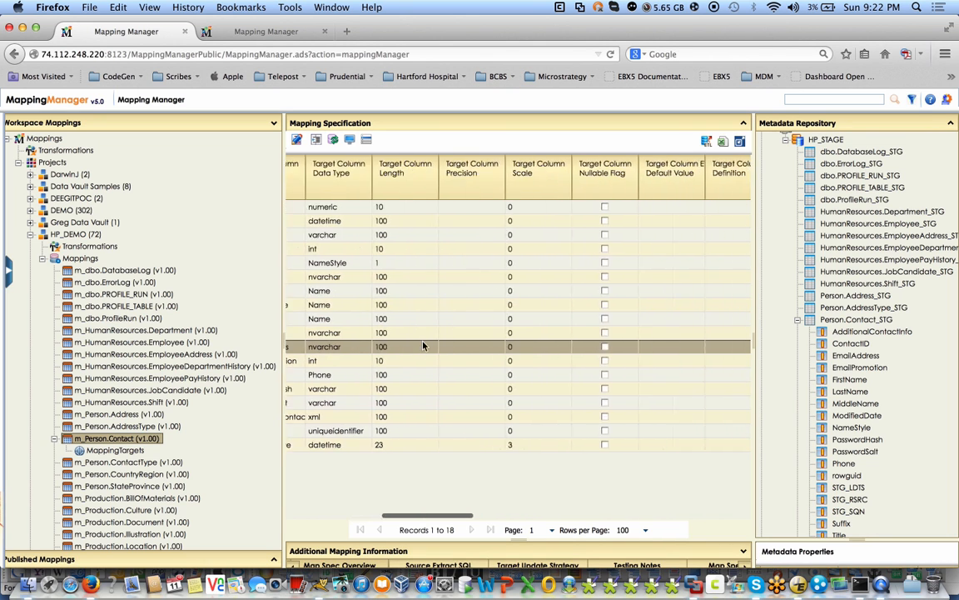
pyautogui.hscroll(10, 423, 345)
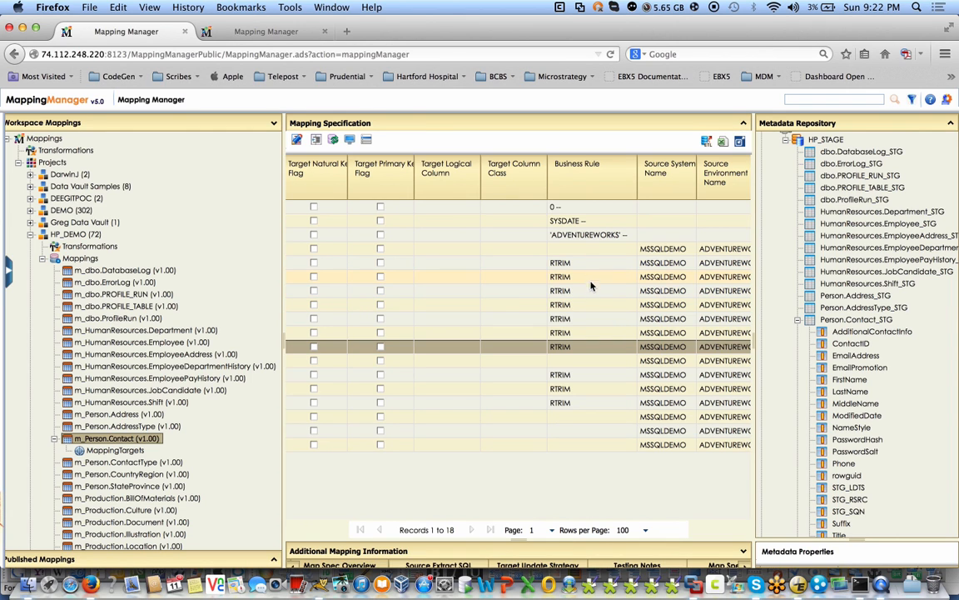
# - Return to PowerCenter Designer, accept and close the MM_CUSTOM_TRANSFORM editor, and select the Informatica folder
pyautogui.press('super+Tab')
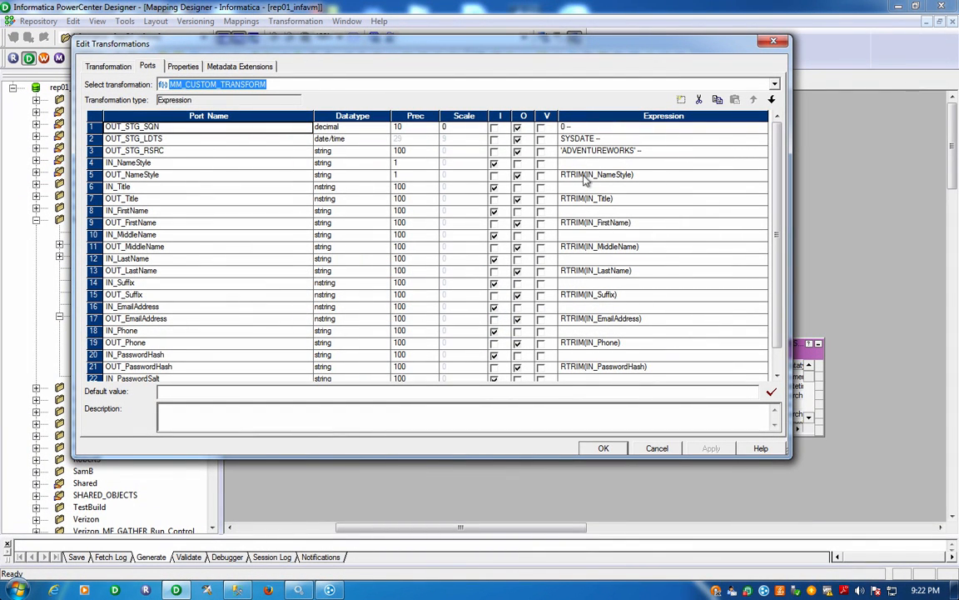
pyautogui.click(605, 449)
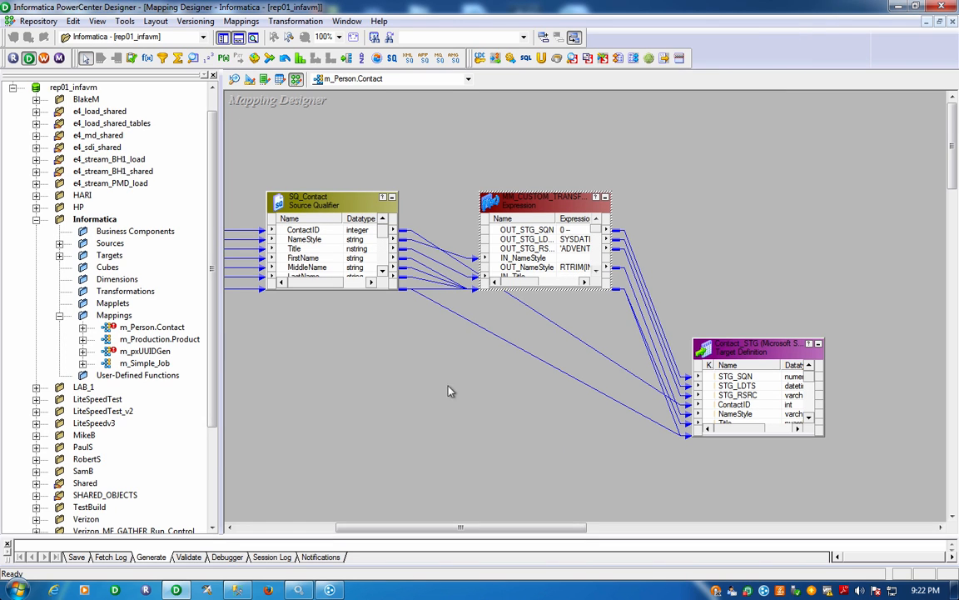
pyautogui.click(93, 221)
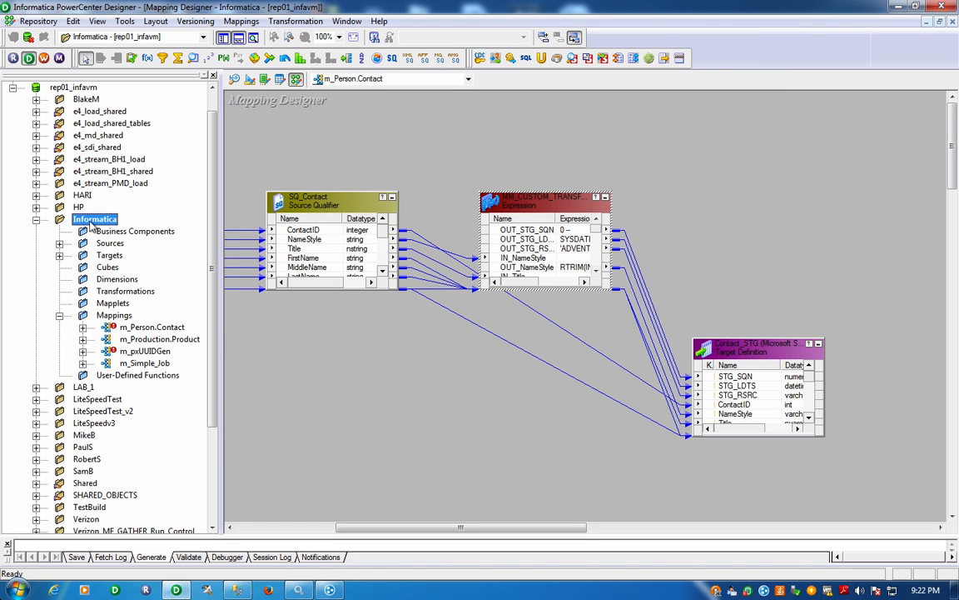
# - Start an object import for the Informatica folder and choose HP_DEMO@%HP_DEMO_m_HumanResources.Employee_1.00.xml from ExportETLLibrary(4) as its source file
pyautogui.rightClick(90, 227)
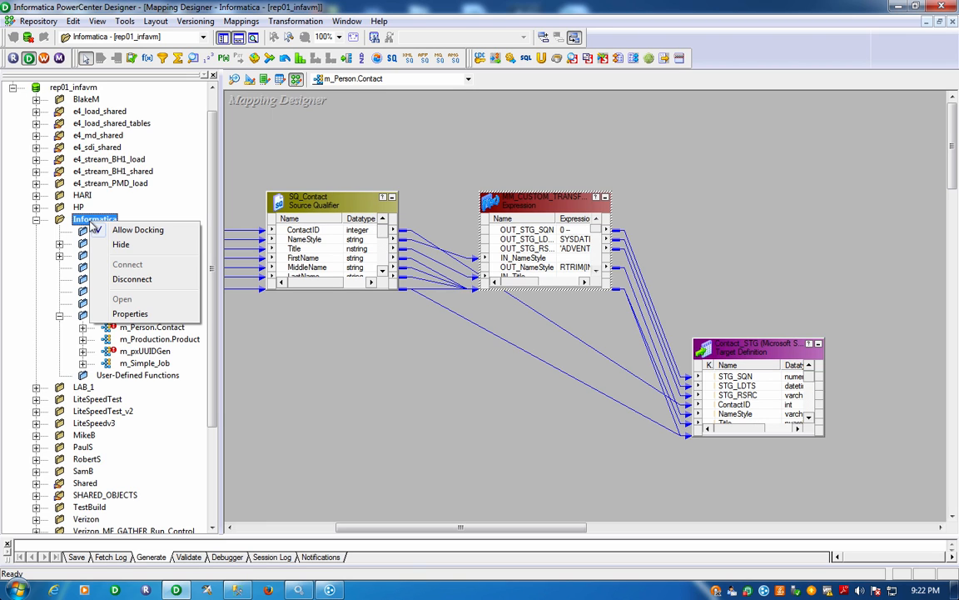
pyautogui.click(45, 23)
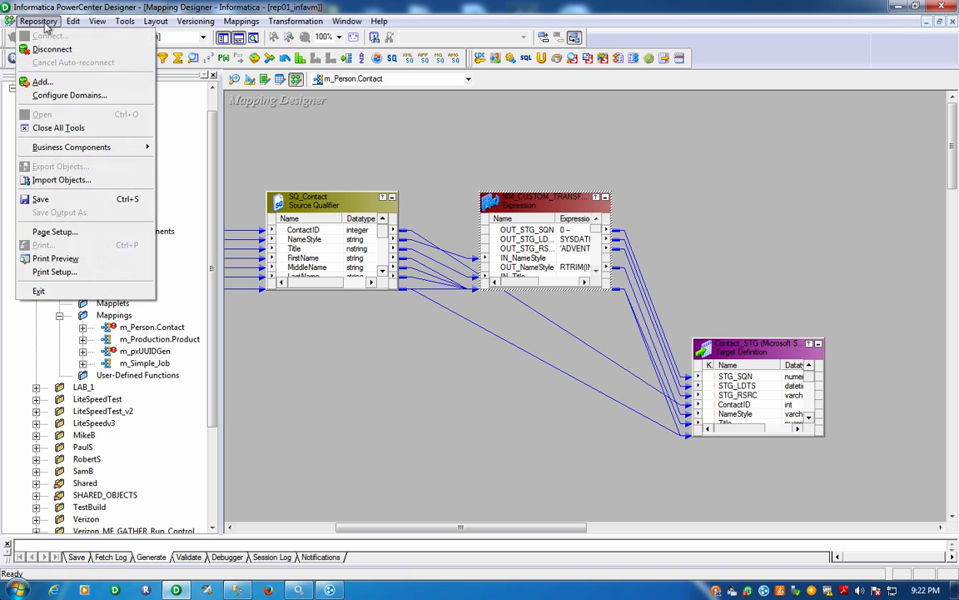
pyautogui.click(79, 180)
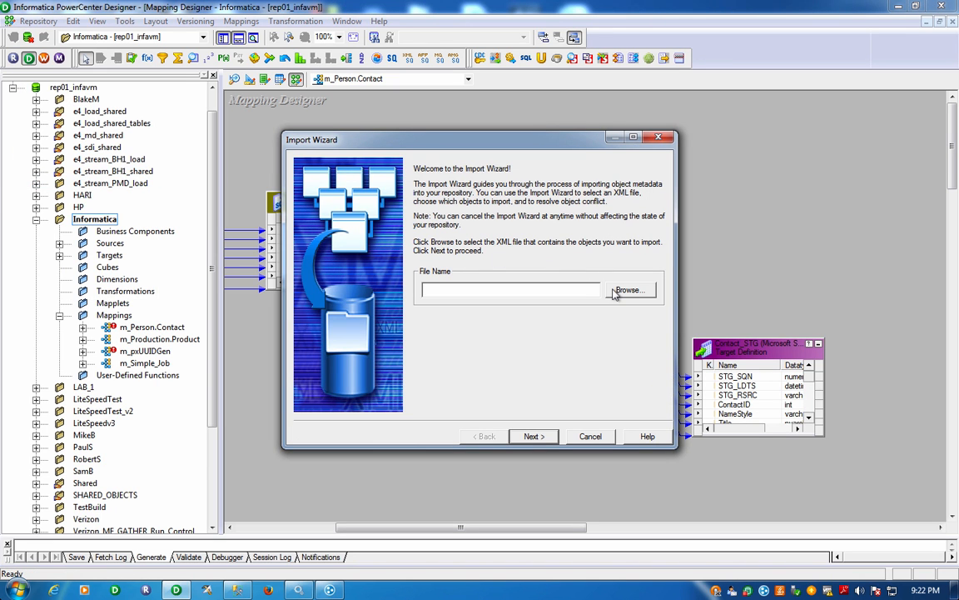
pyautogui.click(624, 408)
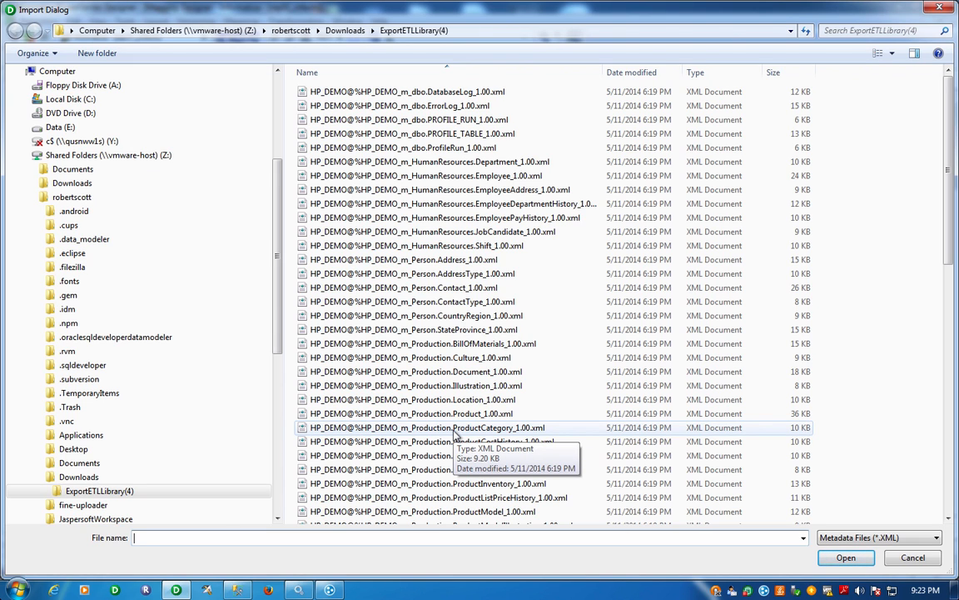
pyautogui.doubleClick(421, 176)
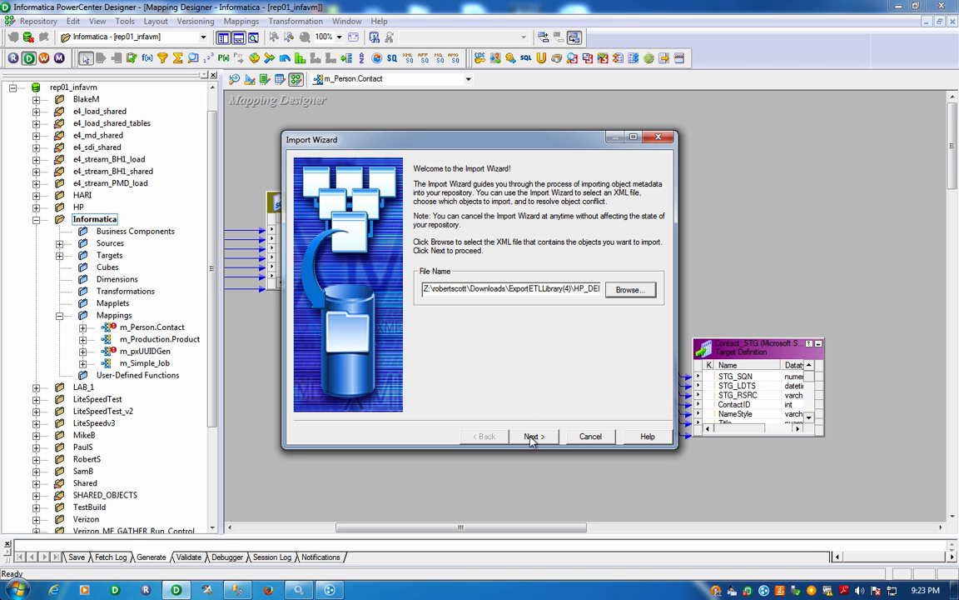
# - Add all objects from the HumanResources.Employee file, import them into the Informatica folder and finish the wizard
pyautogui.click(531, 436)
pyautogui.click(480, 297)
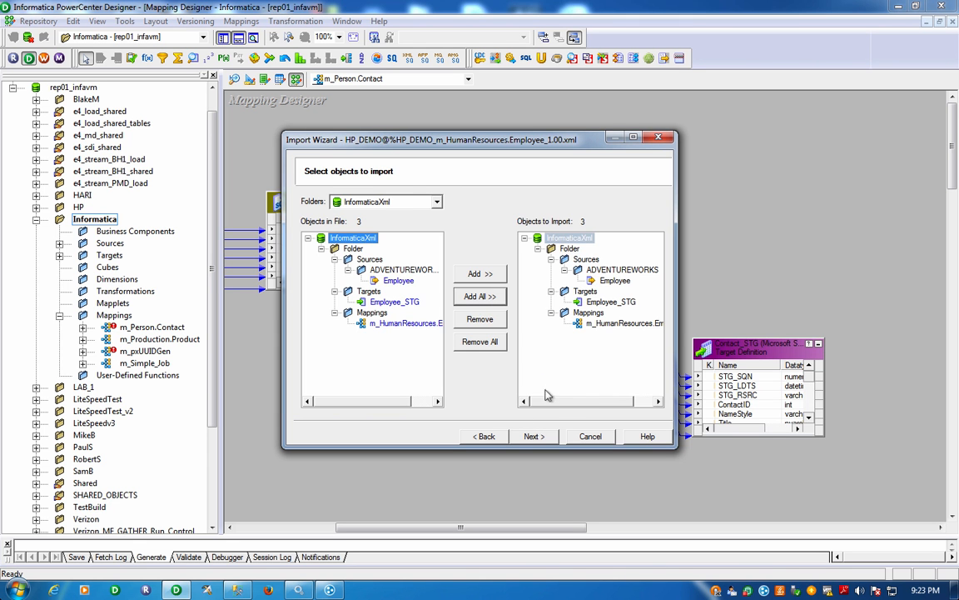
pyautogui.click(533, 436)
pyautogui.click(534, 437)
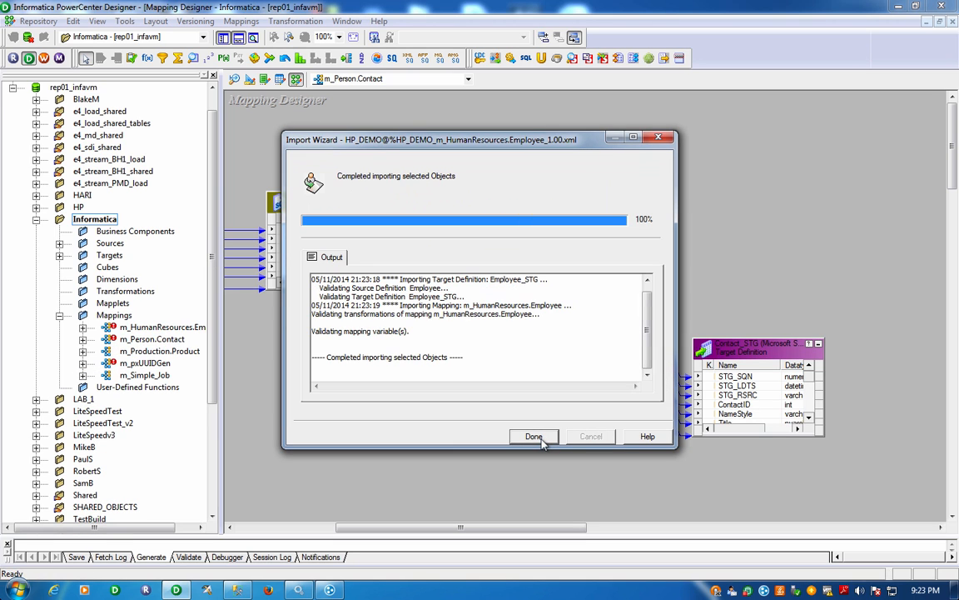
pyautogui.click(537, 439)
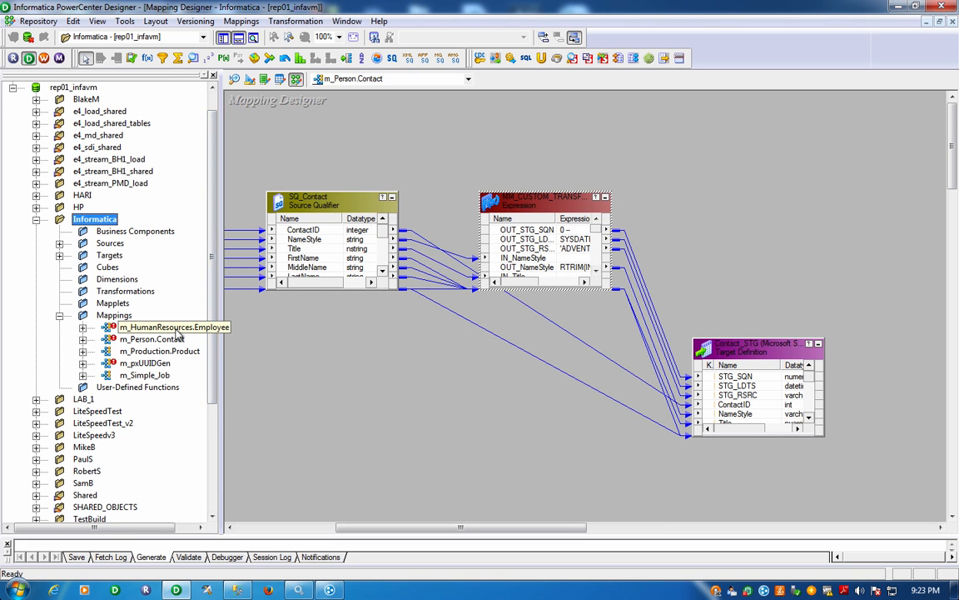
# - Examine the MM_CUSTOM_TRANSFORM port expressions in the m_HumanResources.Employee mapping and enlarge the output window
pyautogui.moveTo(177, 333); pyautogui.dragTo(391, 338)
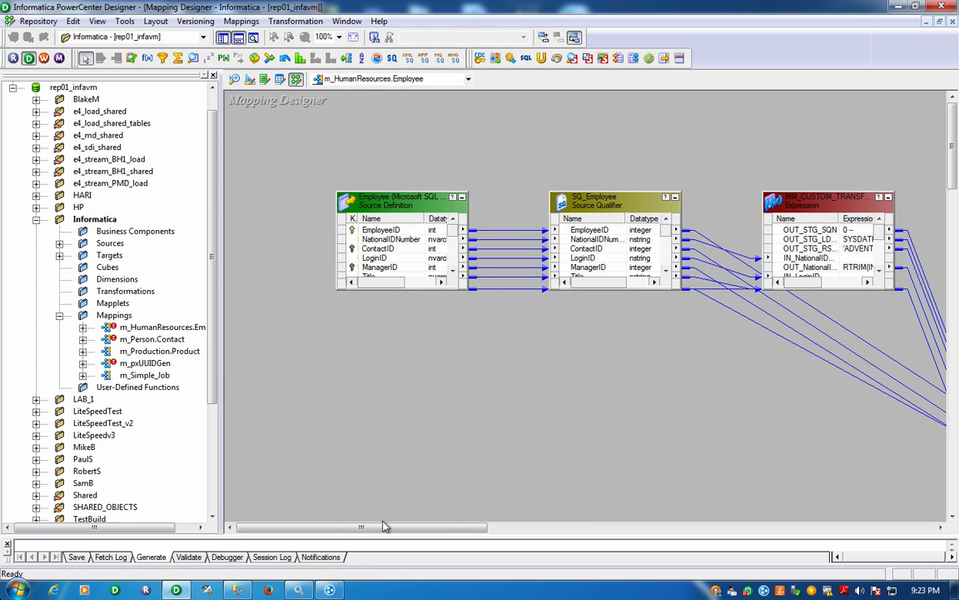
pyautogui.moveTo(383, 522); pyautogui.dragTo(529, 536)
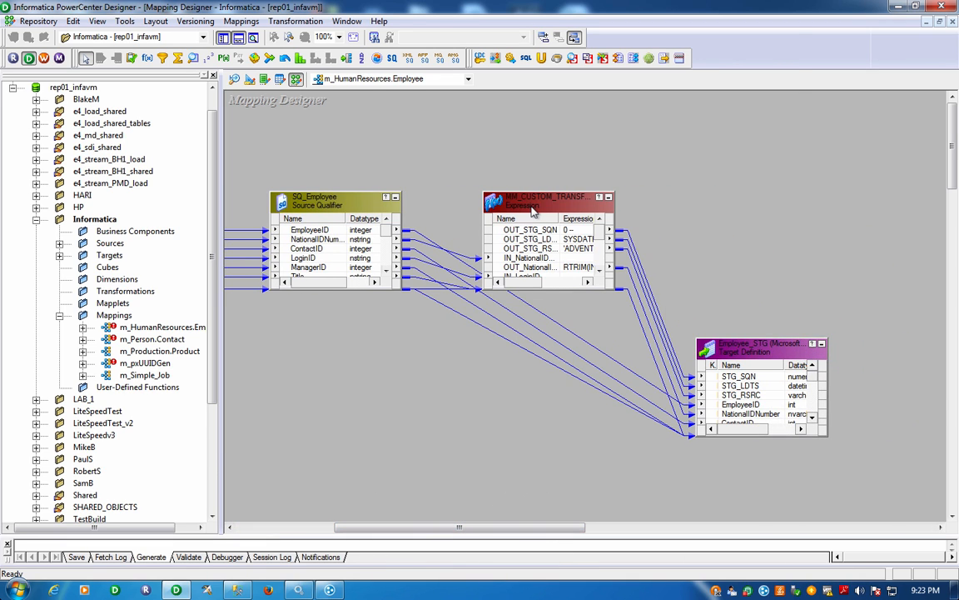
pyautogui.doubleClick(484, 198)
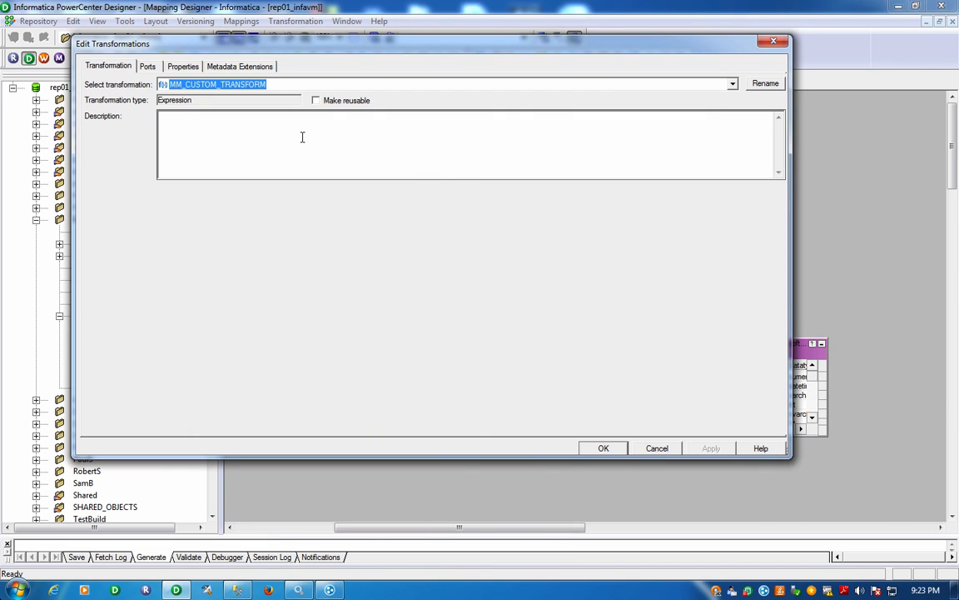
pyautogui.click(146, 66)
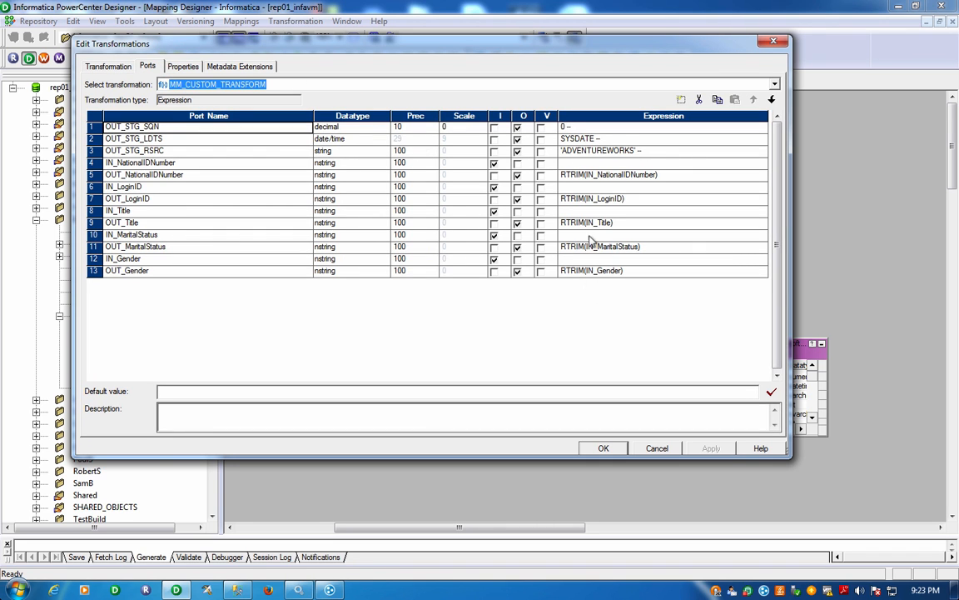
pyautogui.click(655, 447)
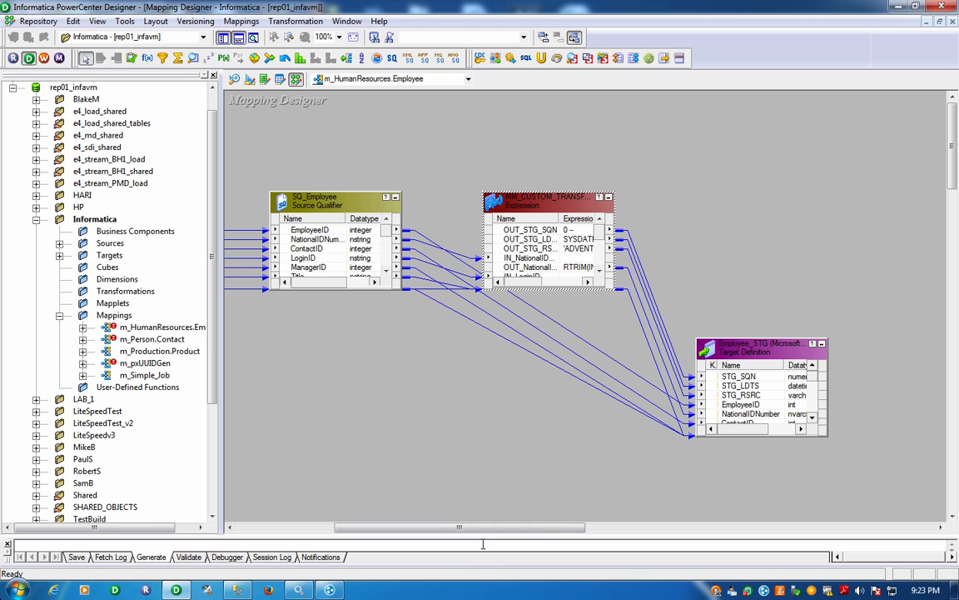
pyautogui.moveTo(481, 533); pyautogui.dragTo(470, 439)
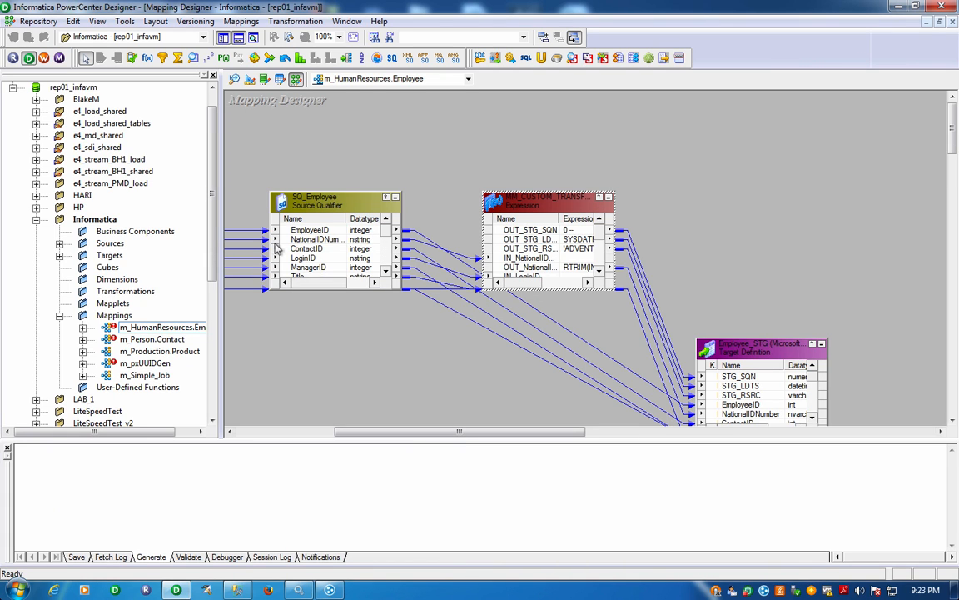
# - Start another object import for the Informatica folder and choose the m_HumanResources.EmployeeDepartmentHistory XML file from ExportETLLibrary(4)
pyautogui.click(95, 219)
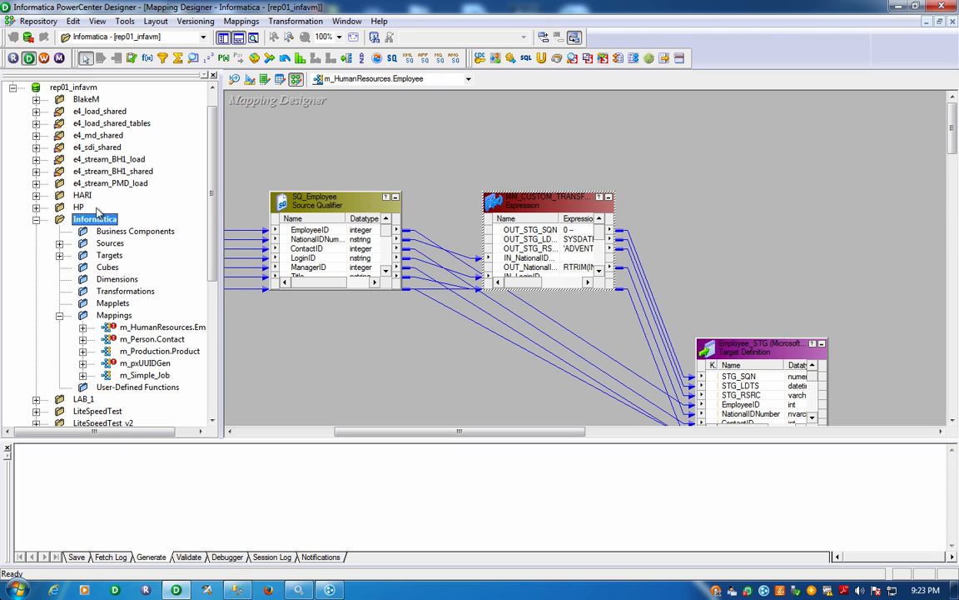
pyautogui.click(35, 23)
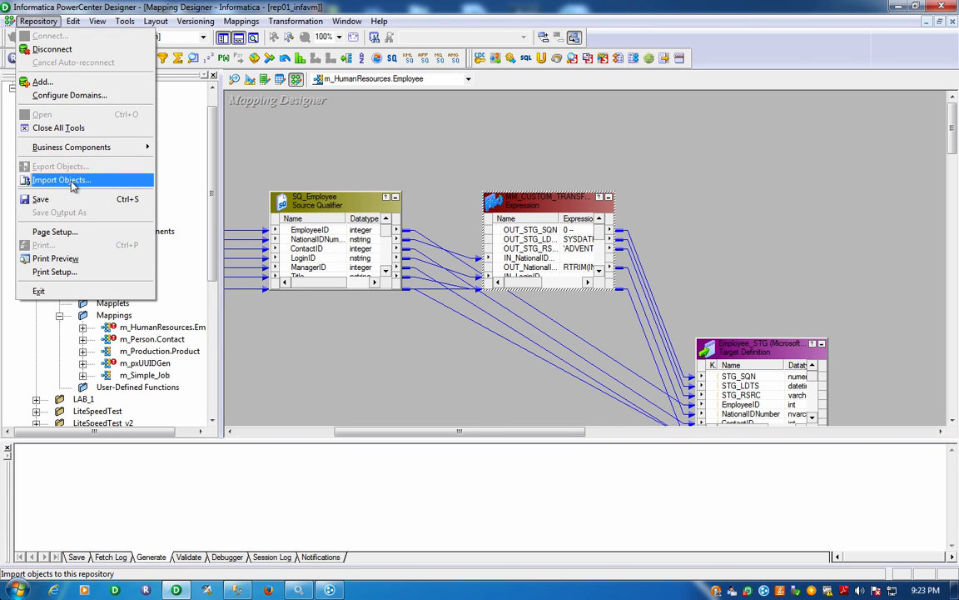
pyautogui.click(72, 183)
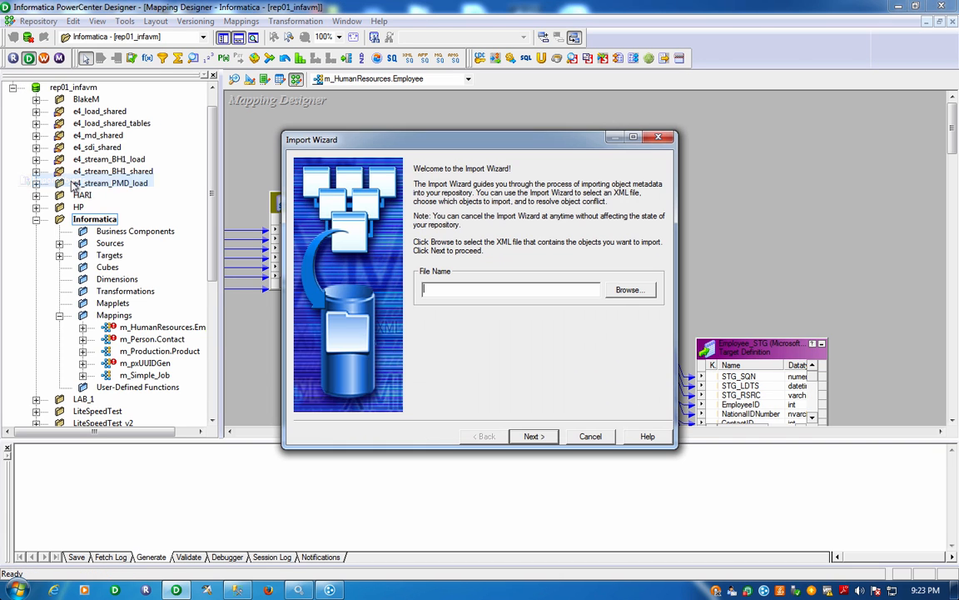
pyautogui.click(613, 296)
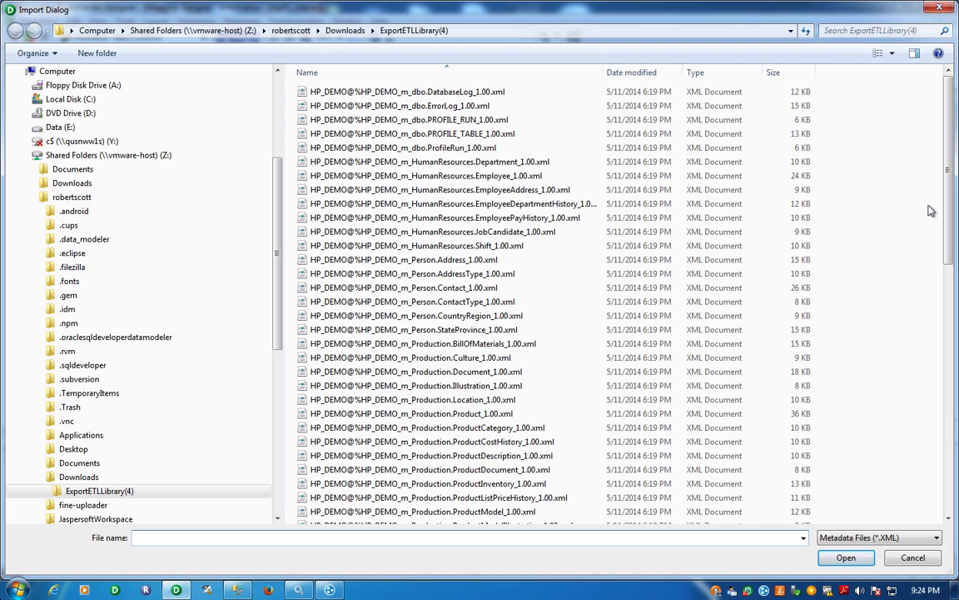
pyautogui.doubleClick(481, 206)
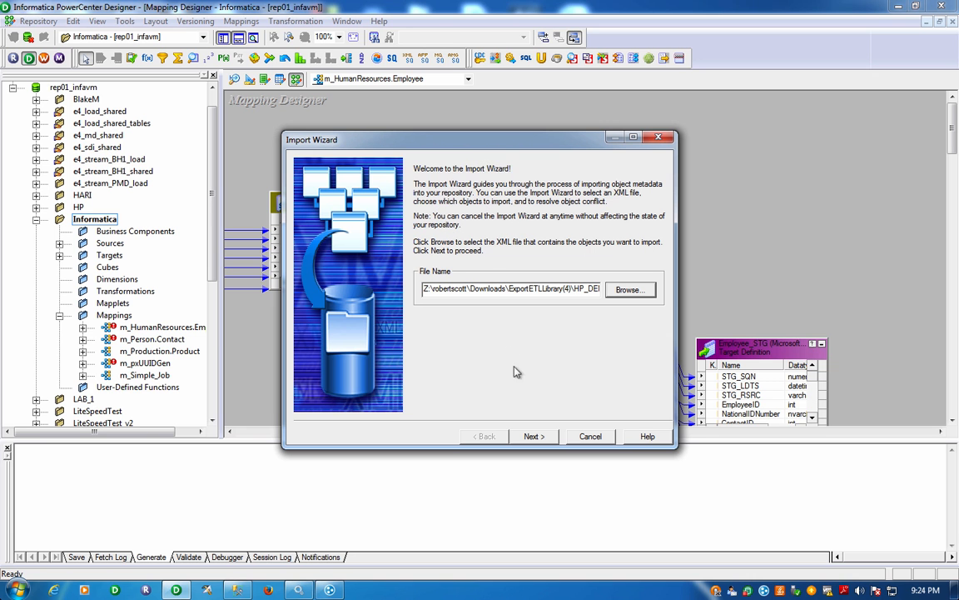
# - Add all objects from the EmployeeDepartmentHistory file, import them into the Informatica folder and finish the wizard
pyautogui.click(550, 436)
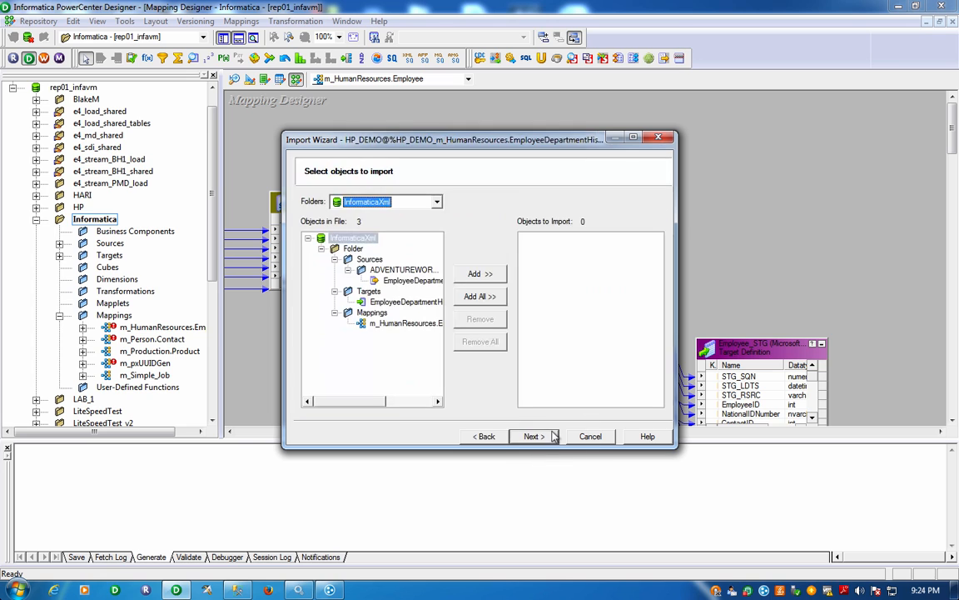
pyautogui.click(491, 298)
pyautogui.click(519, 435)
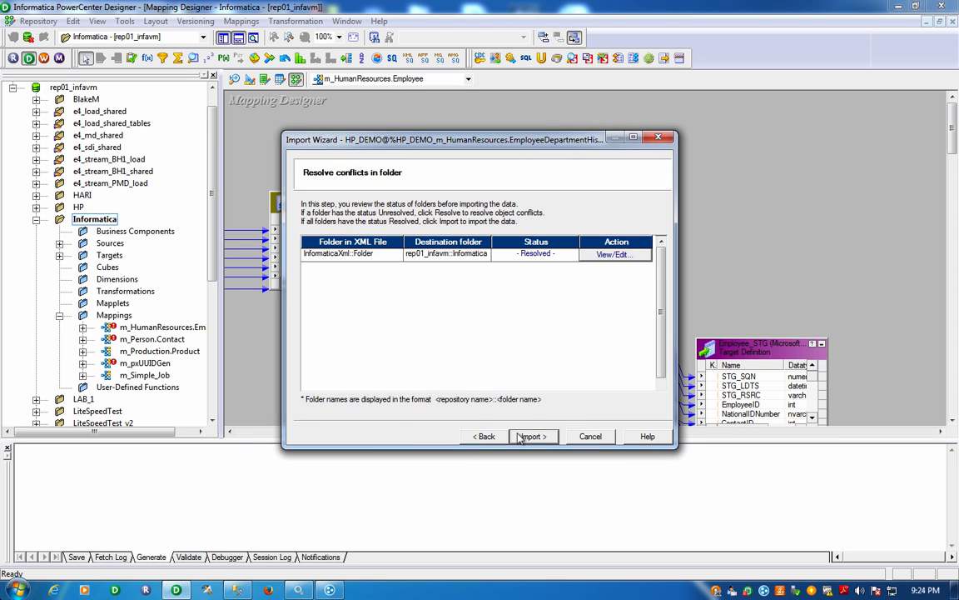
pyautogui.click(533, 436)
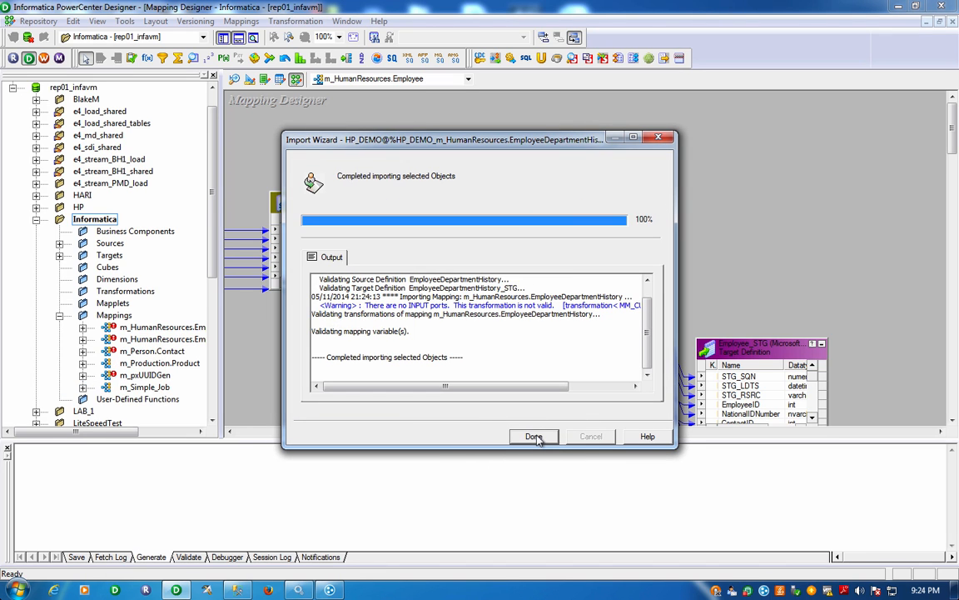
pyautogui.click(533, 436)
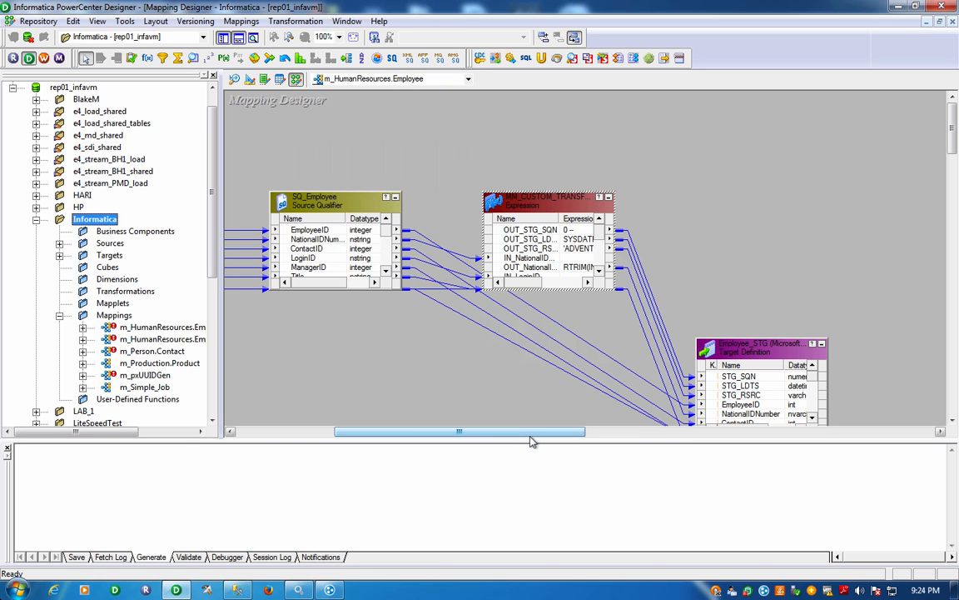
# - Start a further object import and choose HP_DEMO@%HP_DEMO_m_Production.TransactionHistory_1.00.xml from ExportETLLibrary(4) as its source file
pyautogui.click(57, 23)
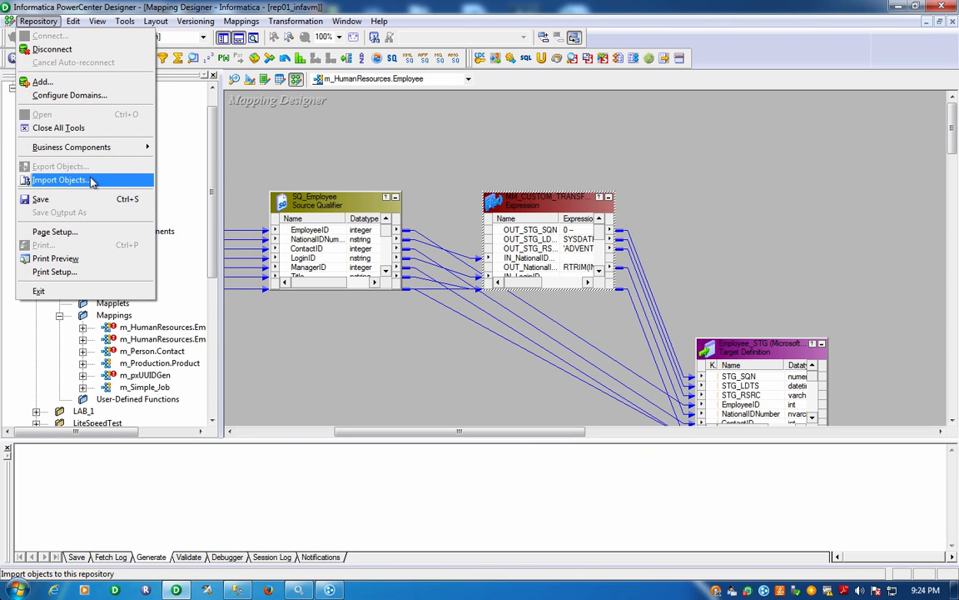
pyautogui.click(92, 182)
pyautogui.click(629, 291)
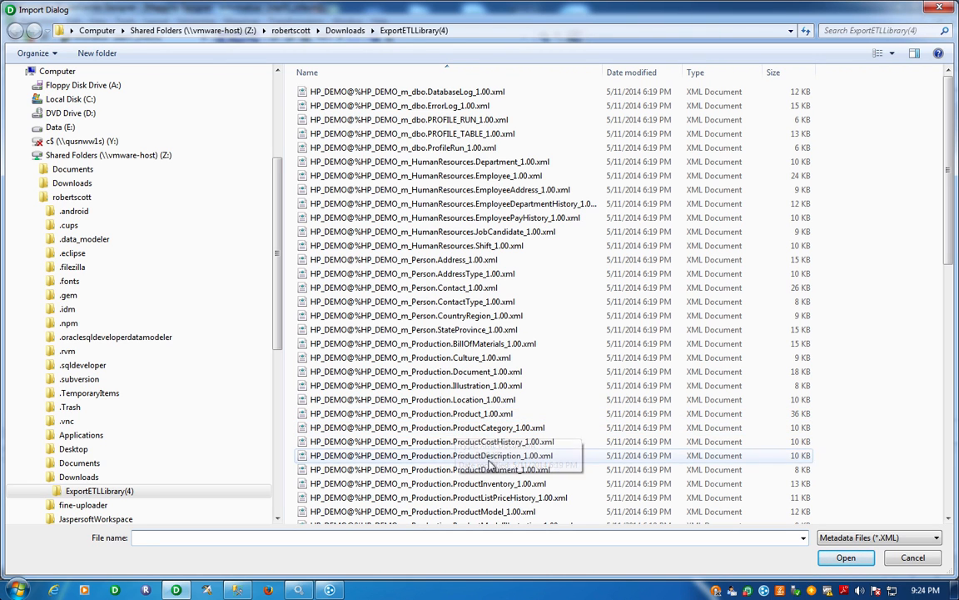
pyautogui.click(458, 469)
pyautogui.scroll(-2, 465, 473)
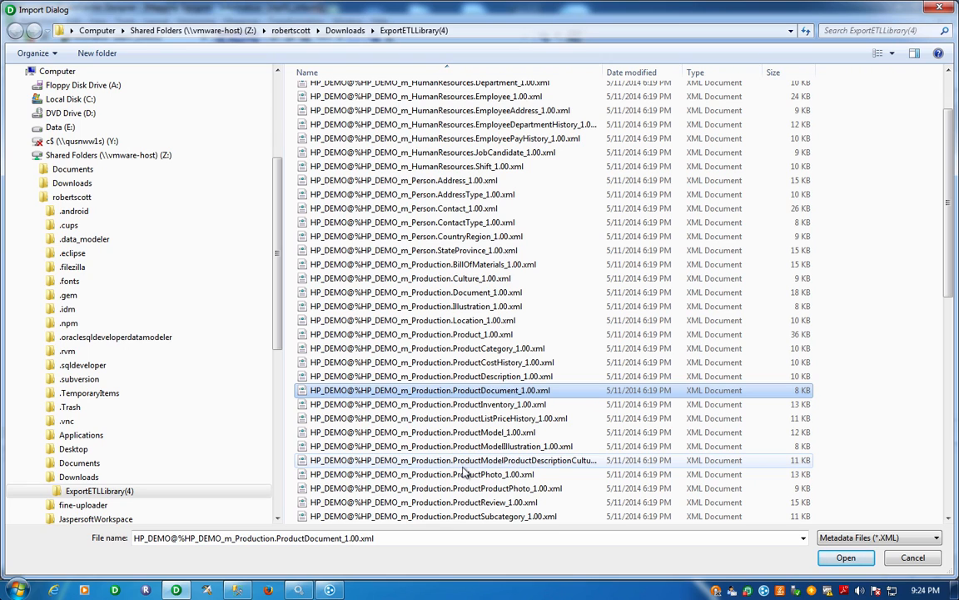
pyautogui.scroll(-1, 464, 472)
pyautogui.scroll(-1, 464, 472)
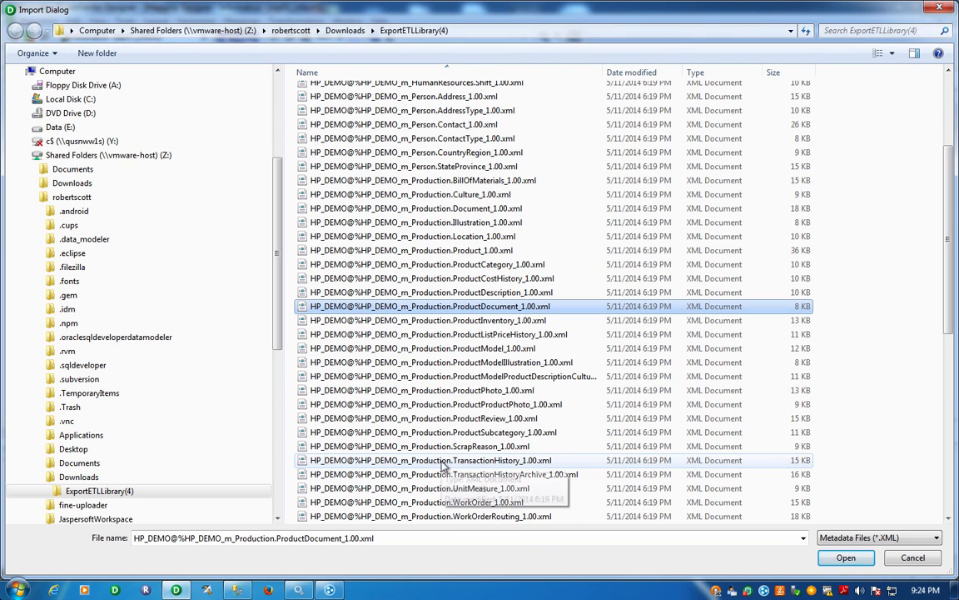
pyautogui.doubleClick(445, 462)
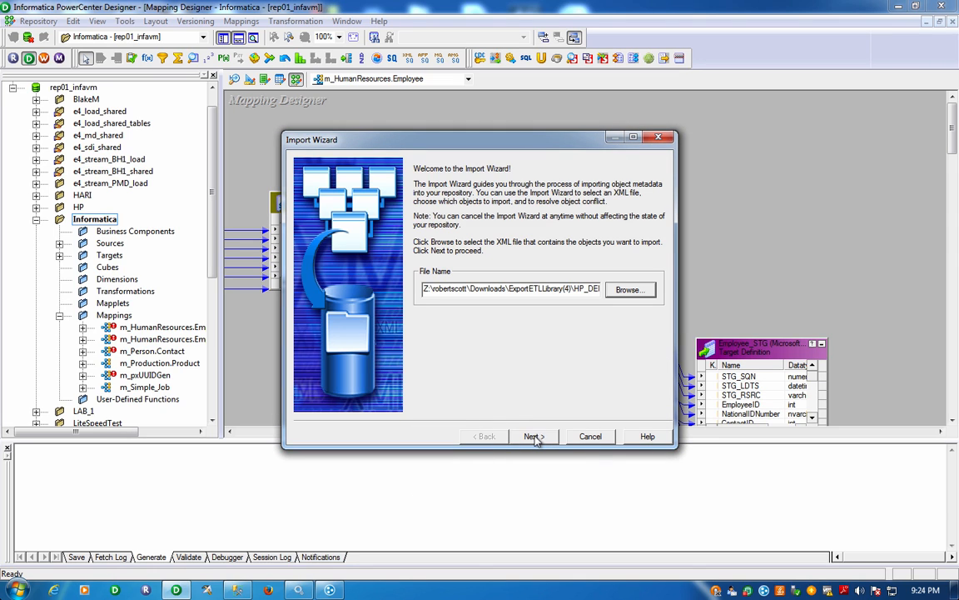
# - Add all objects from the Production.TransactionHistory file, import them into the Informatica folder and finish the wizard
pyautogui.click(534, 436)
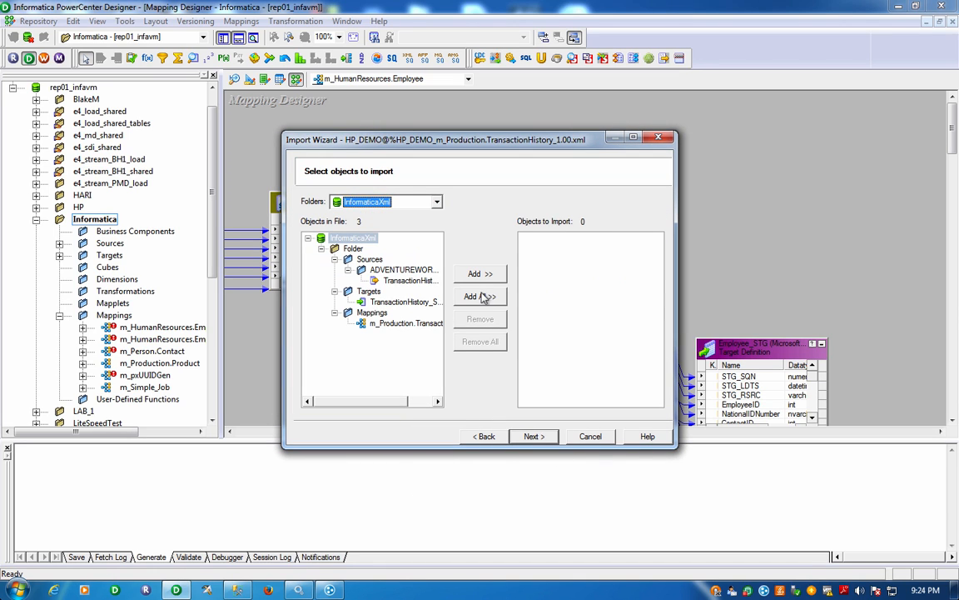
pyautogui.click(481, 296)
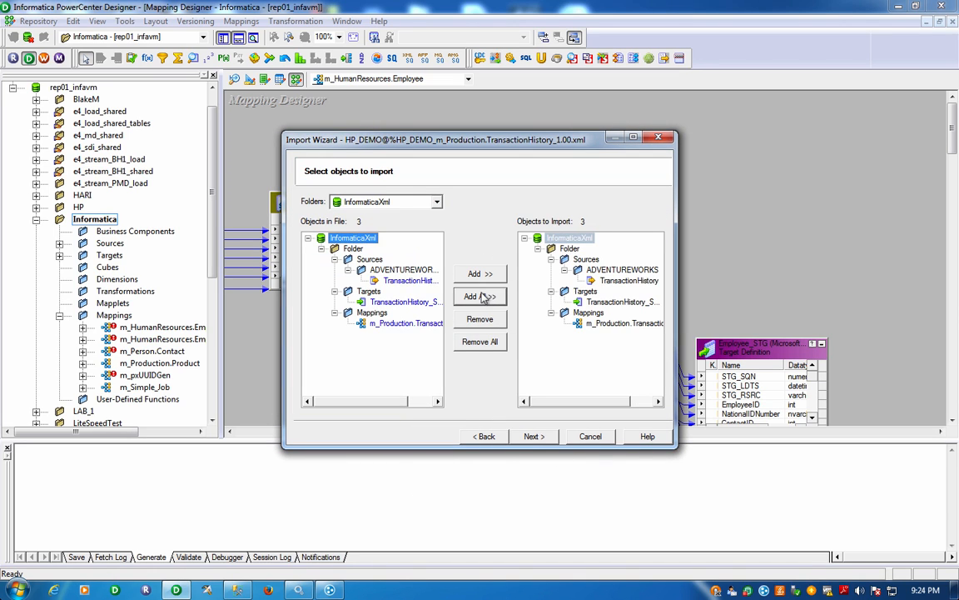
pyautogui.click(533, 436)
pyautogui.click(551, 438)
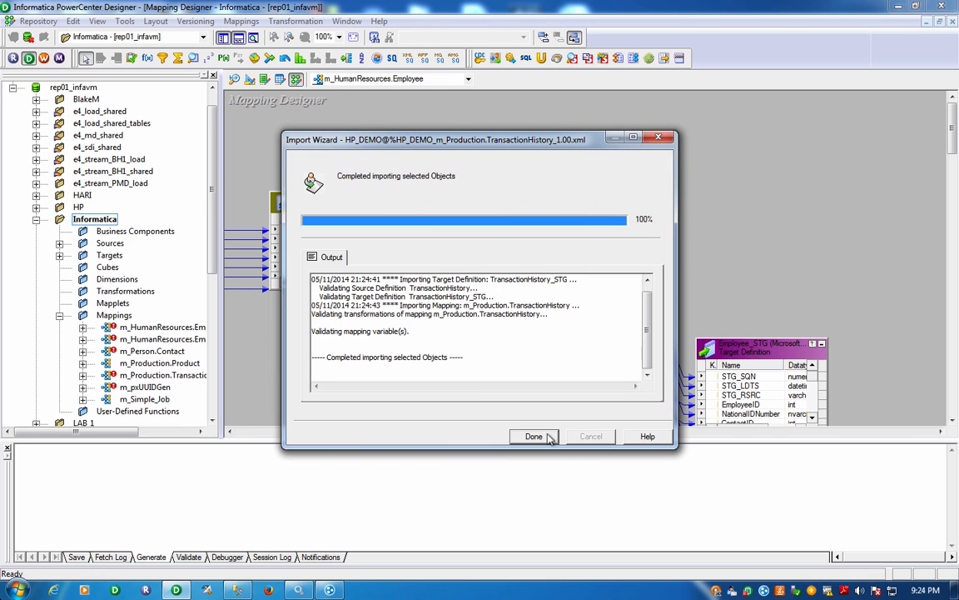
pyautogui.click(534, 437)
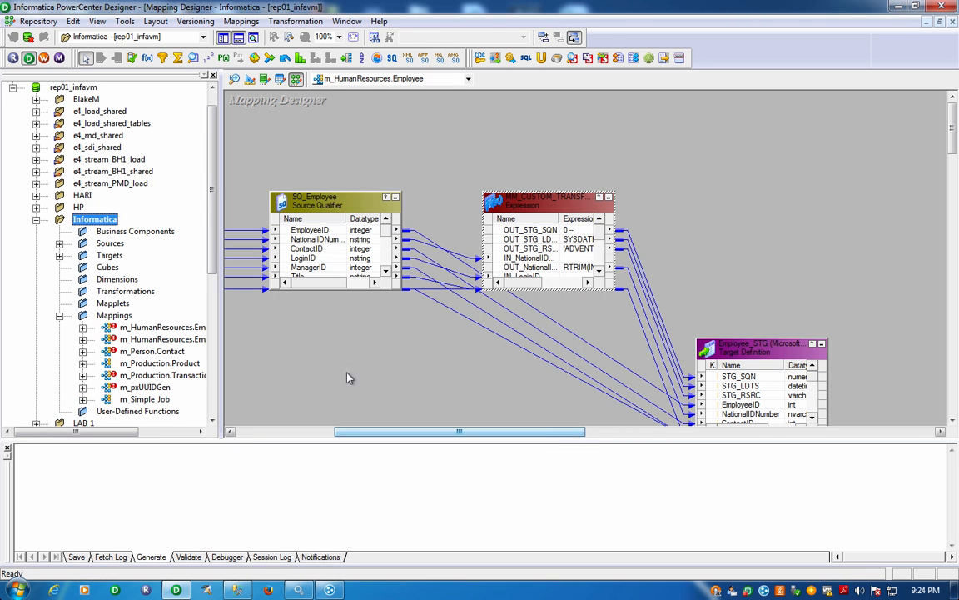
# - Open the m_Production.TransactionHistory mapping in the Mapping Designer and examine its port links from source to target
pyautogui.moveTo(163, 375); pyautogui.dragTo(386, 332)
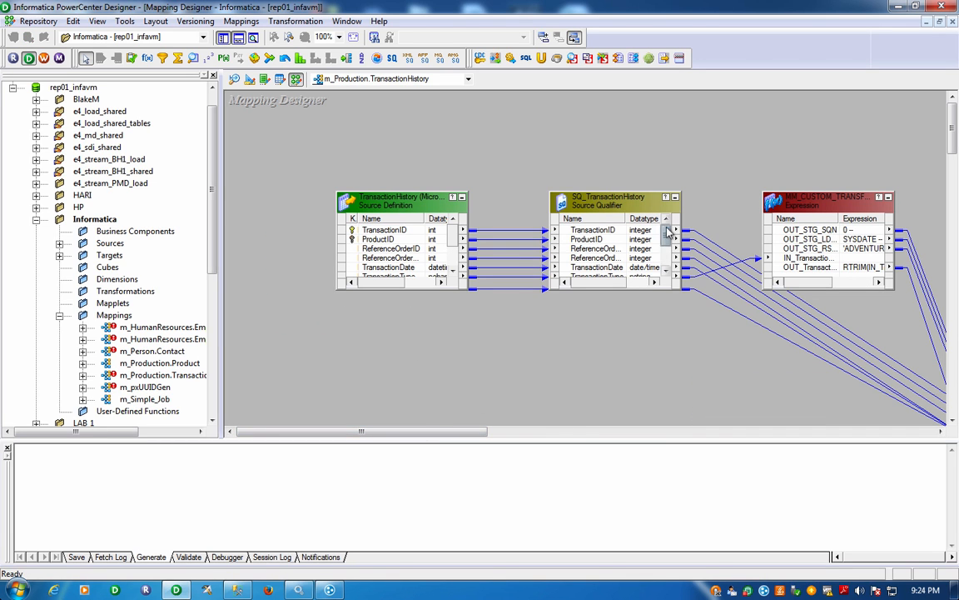
pyautogui.moveTo(667, 228)
pyautogui.mouseDown()
pyautogui.moveTo(666, 259)
pyautogui.moveTo(666, 239)
pyautogui.mouseUp()
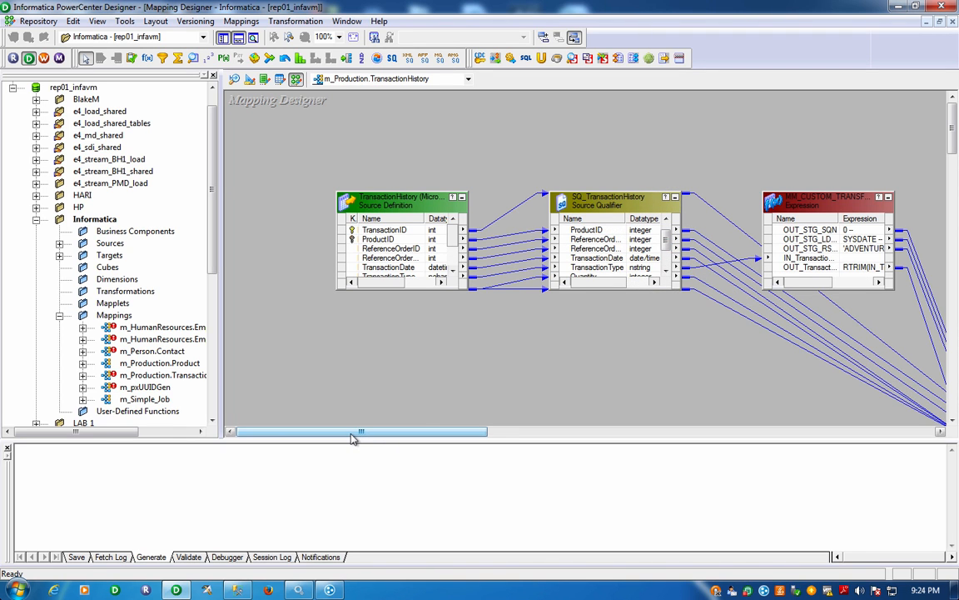
pyautogui.moveTo(351, 439); pyautogui.dragTo(471, 421)
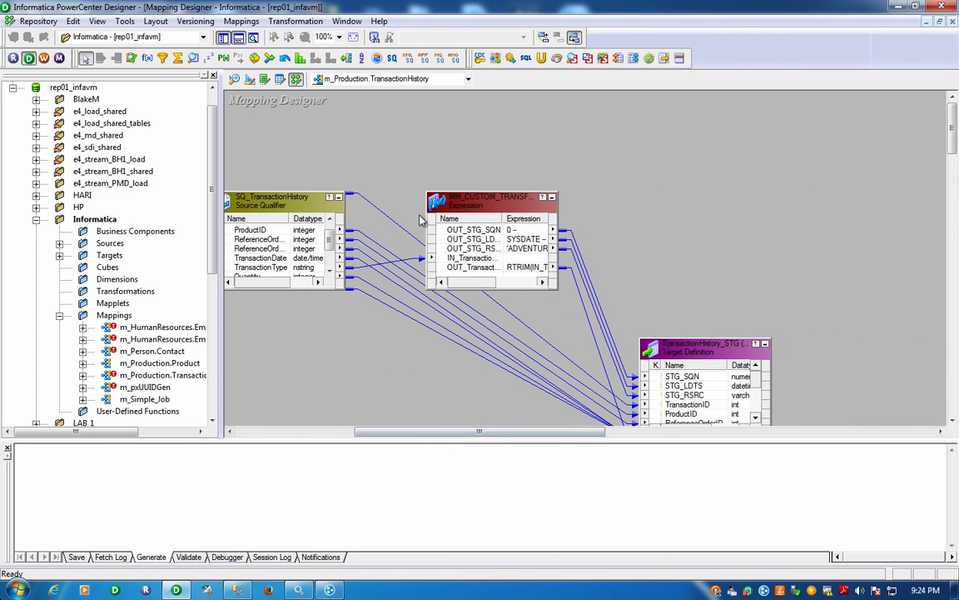
# - Examine the port expressions of the MM_CUSTOM_TRANSFORM expression and the remaining ports of the SQ_TransactionHistory source qualifier
pyautogui.doubleClick(472, 211)
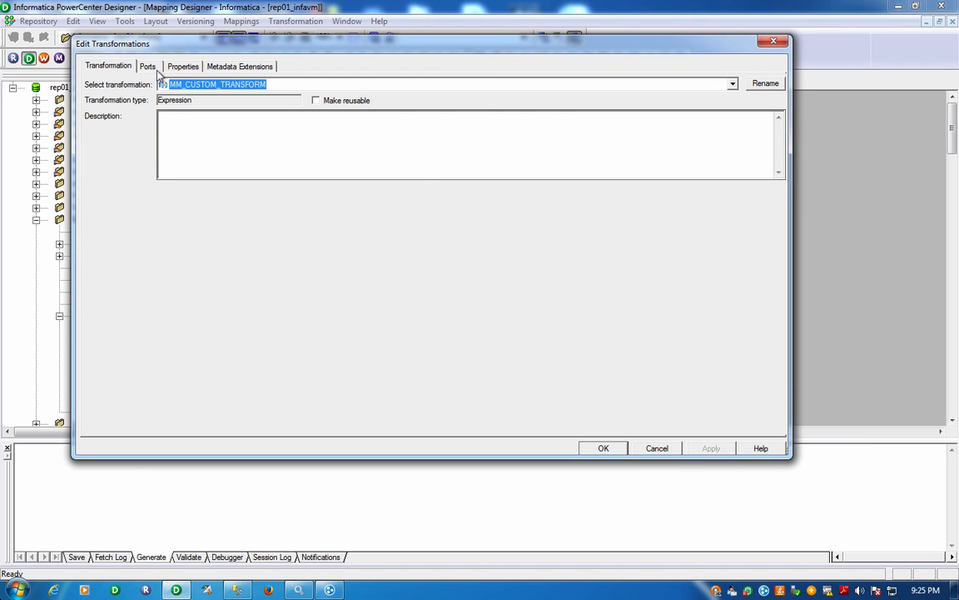
pyautogui.click(149, 67)
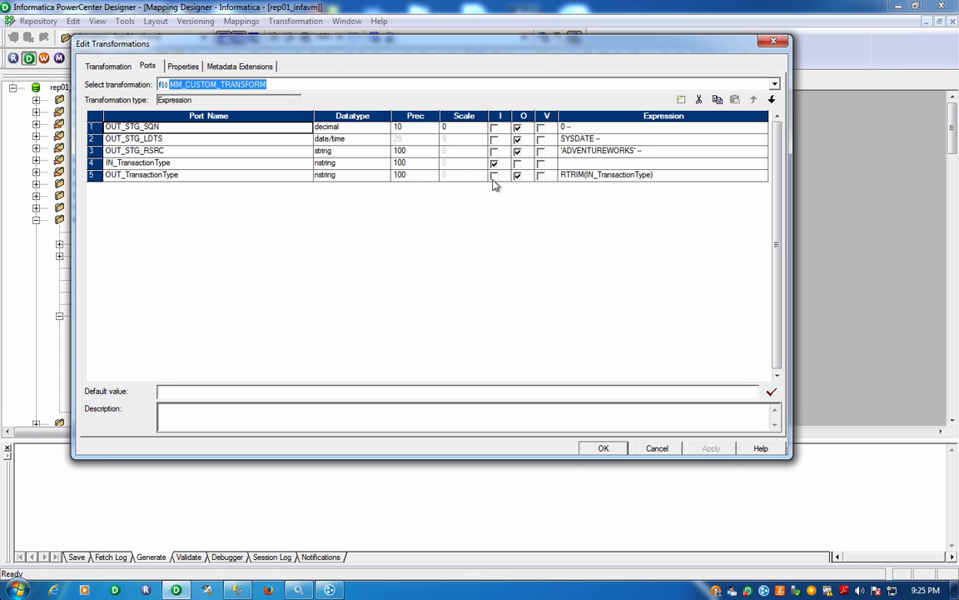
pyautogui.click(604, 448)
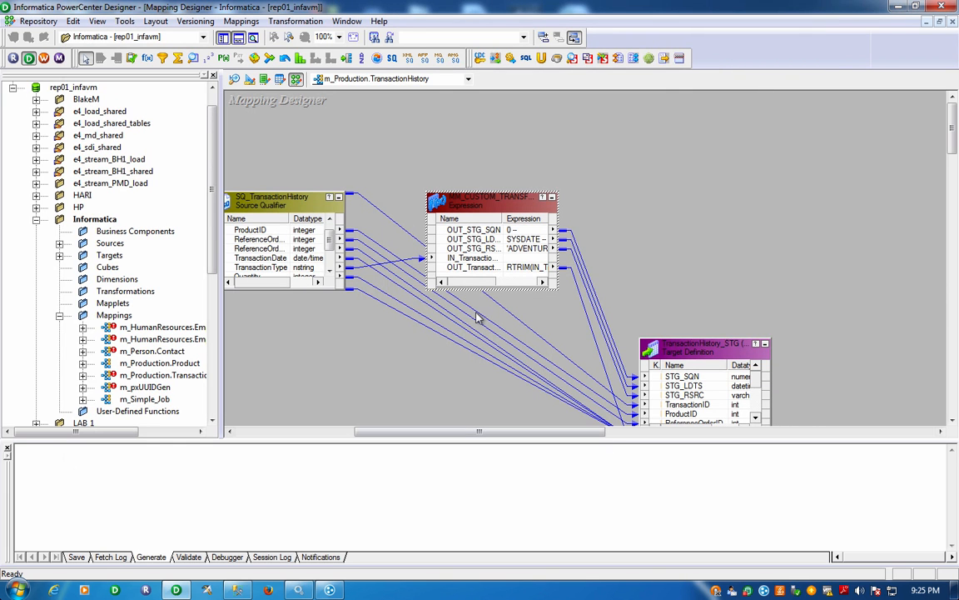
pyautogui.click(339, 241)
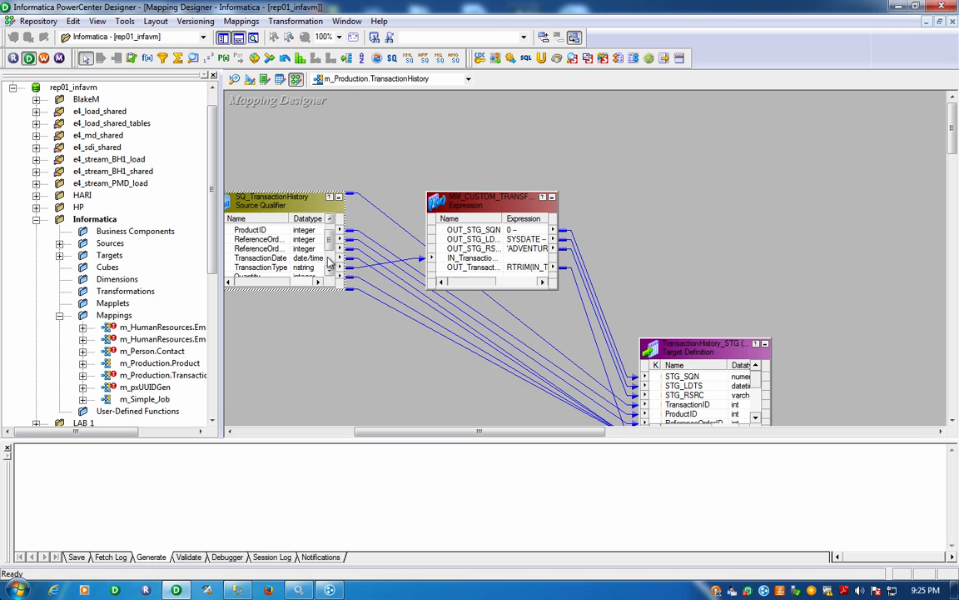
pyautogui.moveTo(329, 240); pyautogui.dragTo(330, 258)
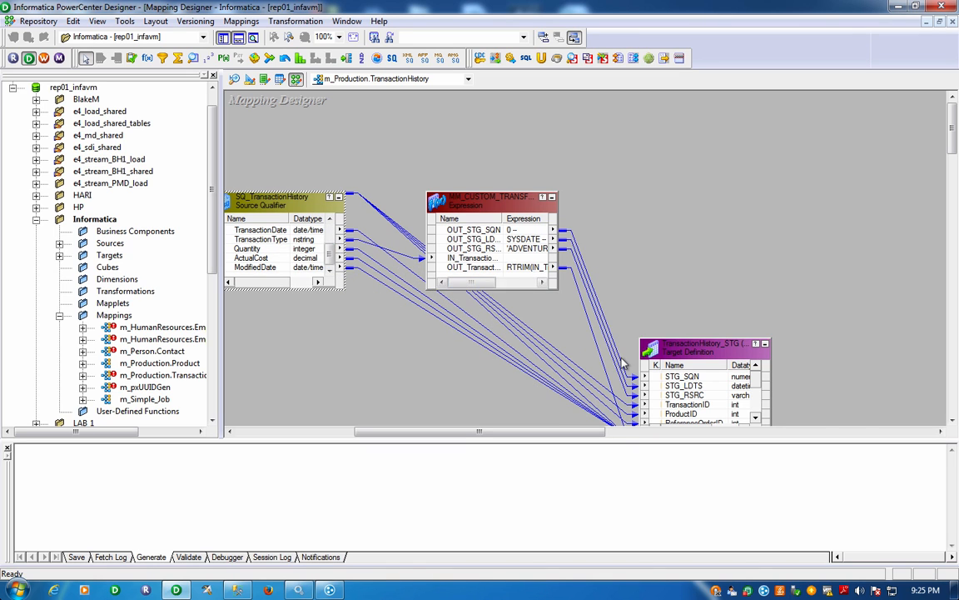
# - Save the imported mappings to the repository
pyautogui.click(32, 24)
pyautogui.click(50, 198)
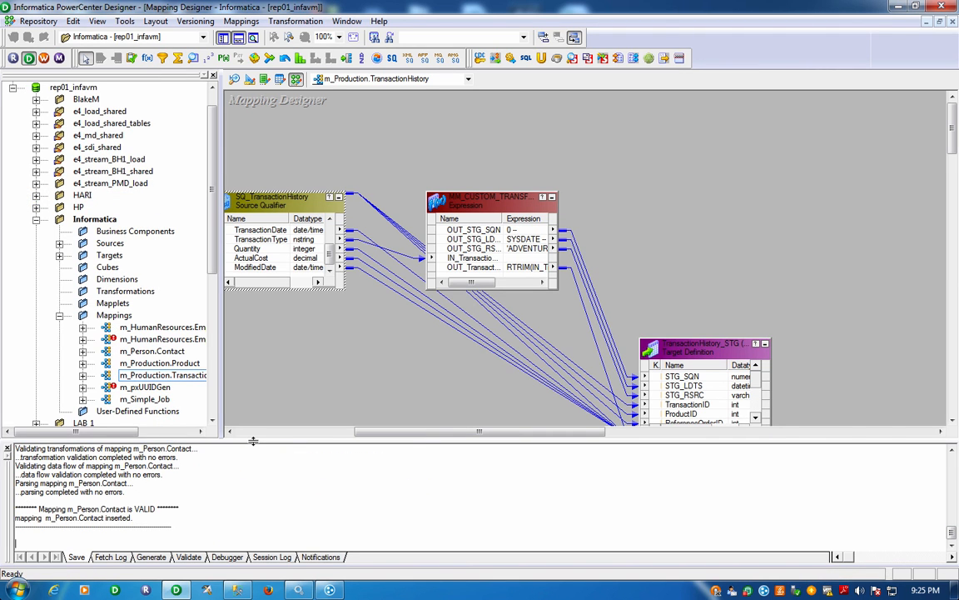
pyautogui.press('super+Tab')
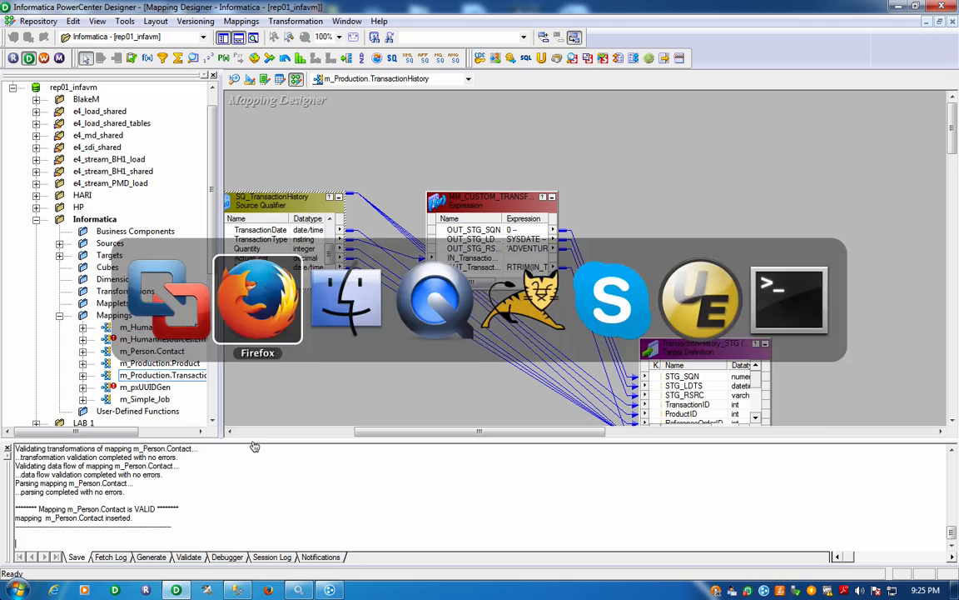
pyautogui.press('super+Tab')
pyautogui.press('super+Tab')
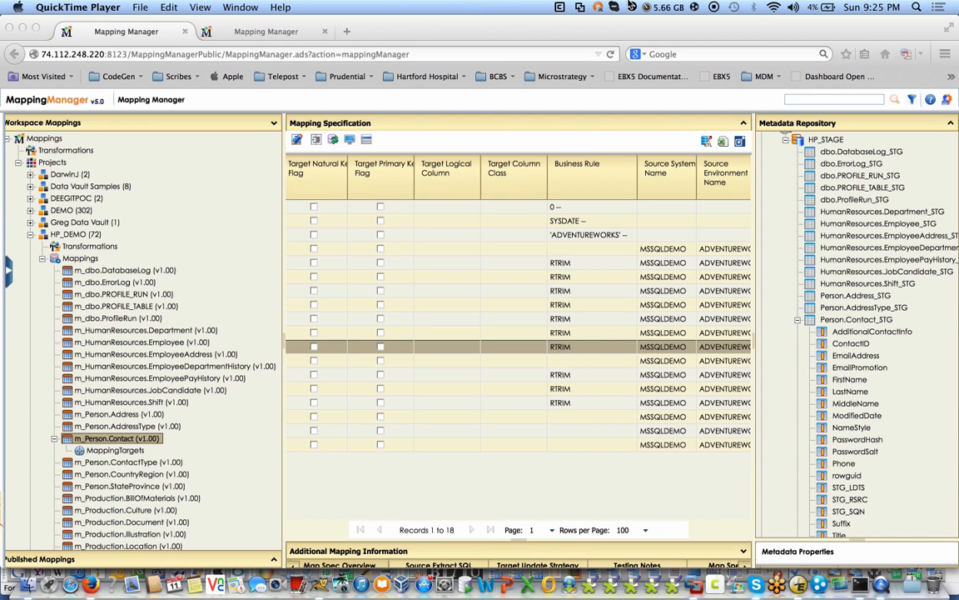
pyautogui.click(715, 7)
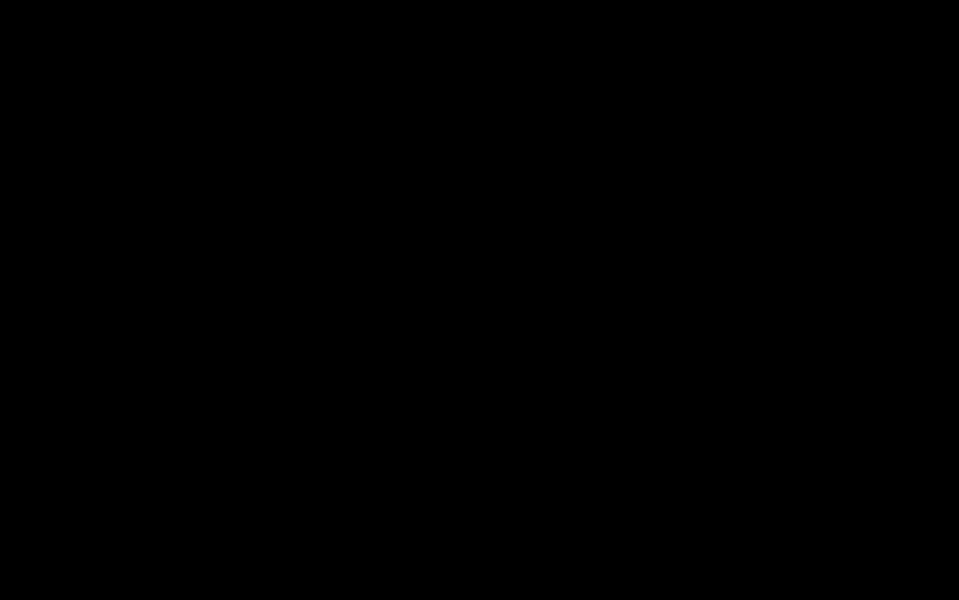